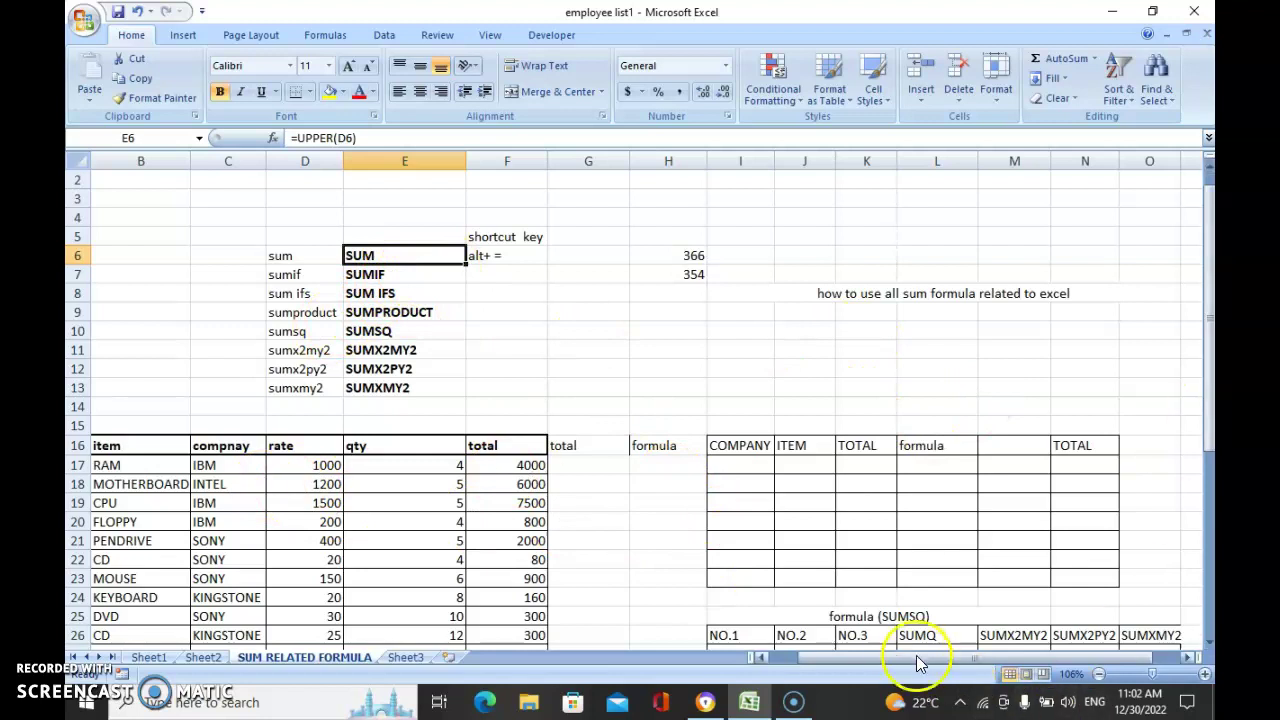
Zoom the sheet to about 154% and scroll down to the grand totals around row 43
drag(918, 662, 851, 657)
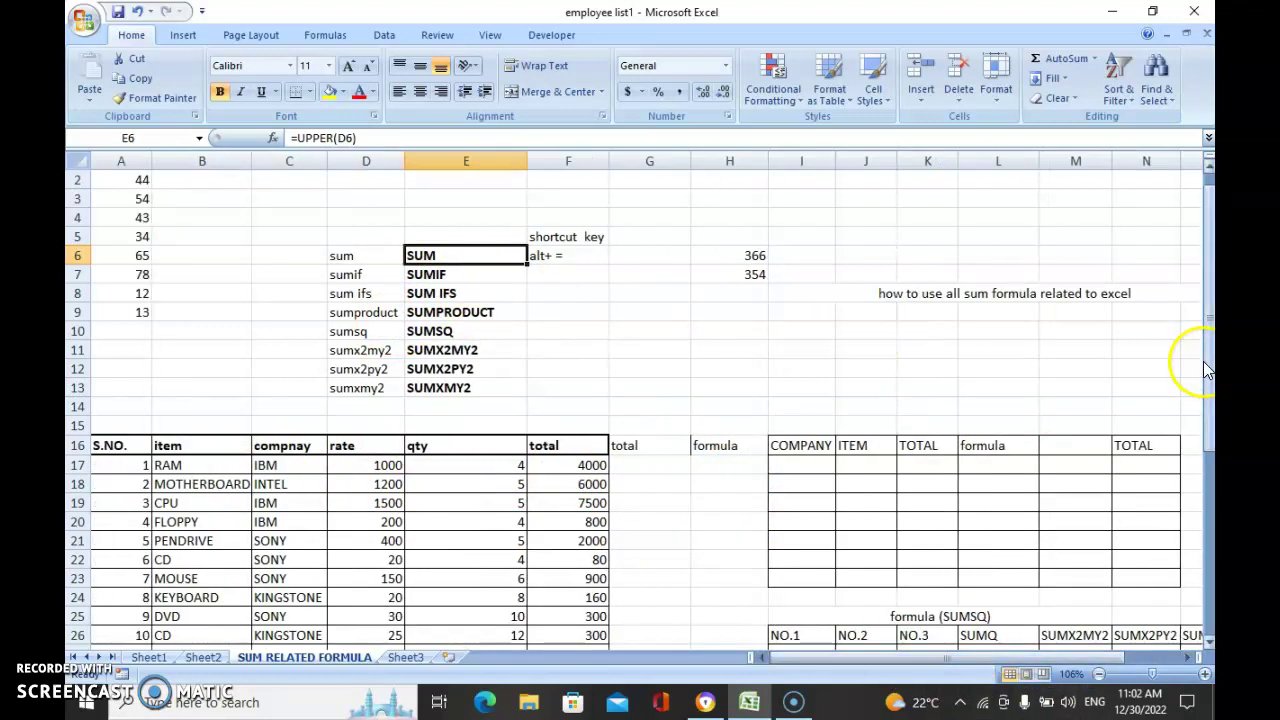
click(1166, 674)
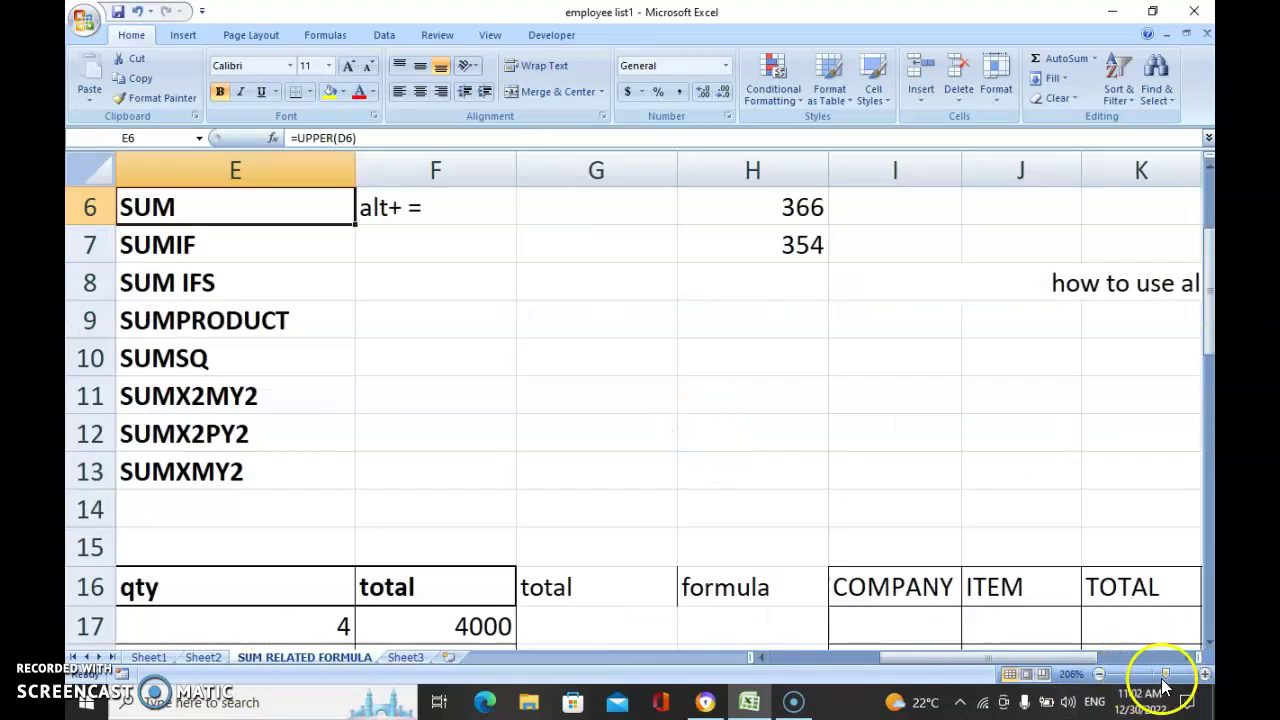
drag(1164, 682, 1160, 677)
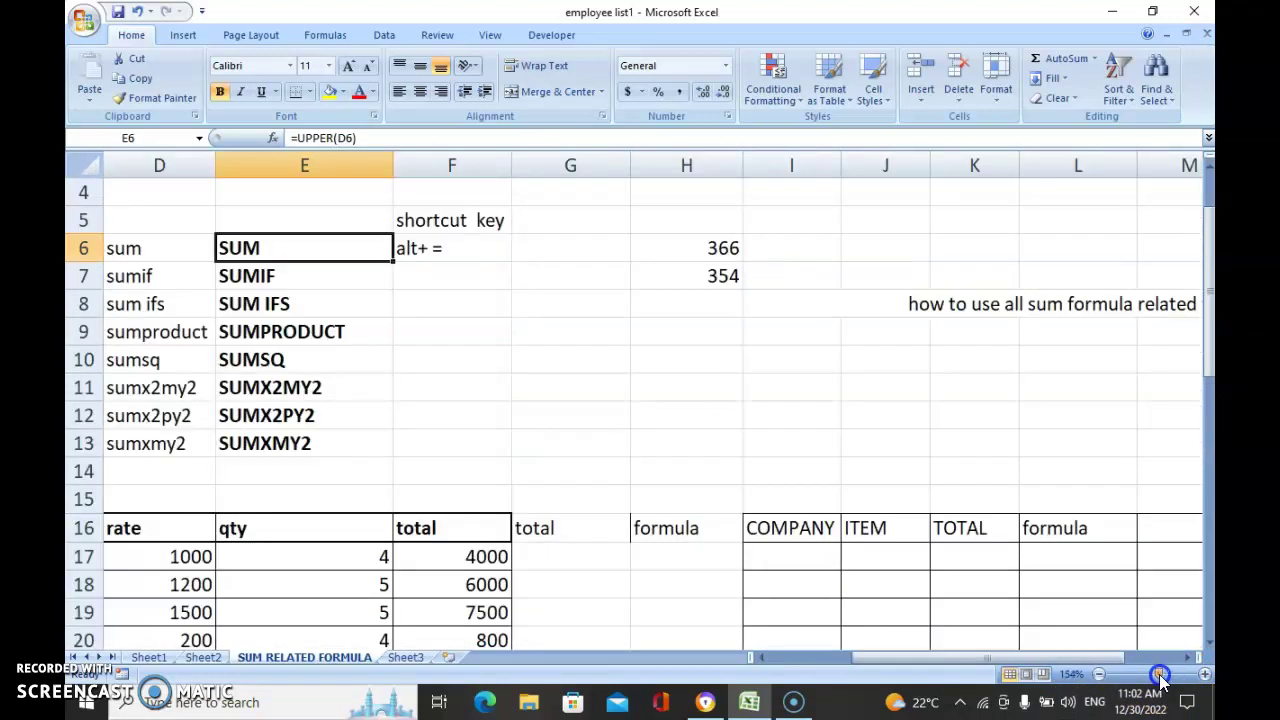
mouse_move(1210, 328)
mouse_down()
mouse_move(1210, 572)
mouse_move(1210, 284)
mouse_up()
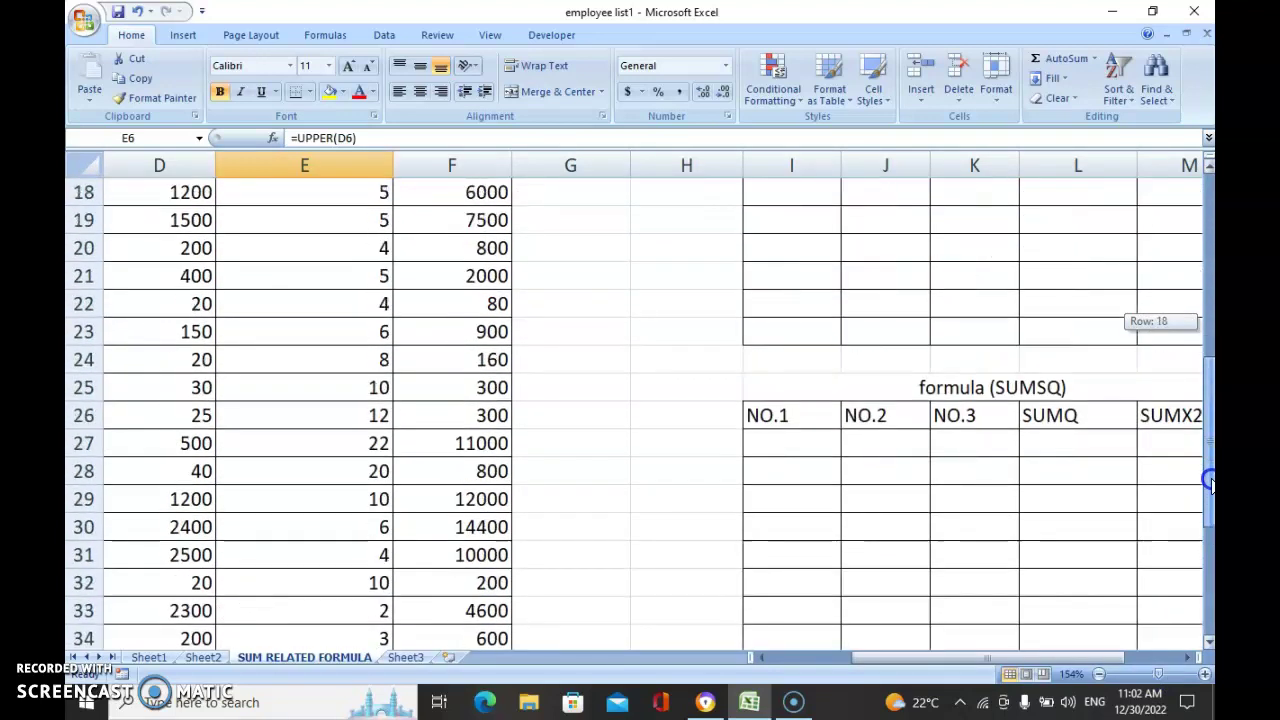
click(279, 330)
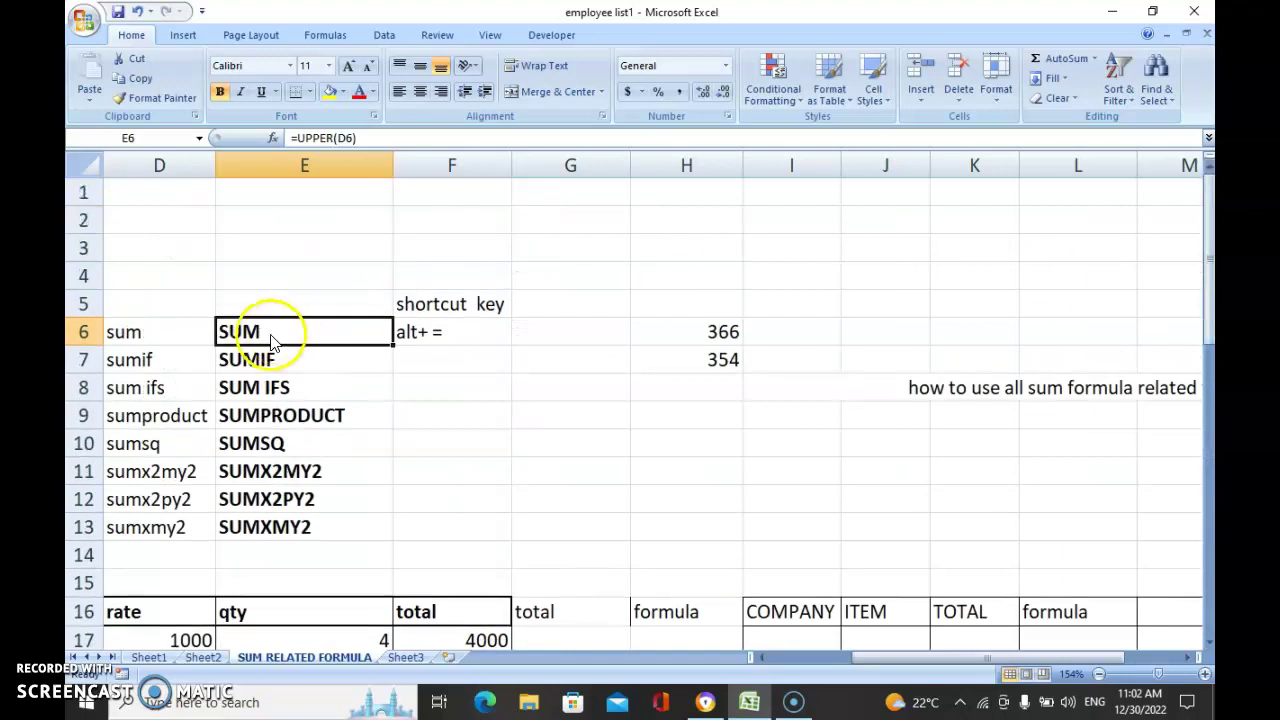
drag(1210, 284, 1210, 565)
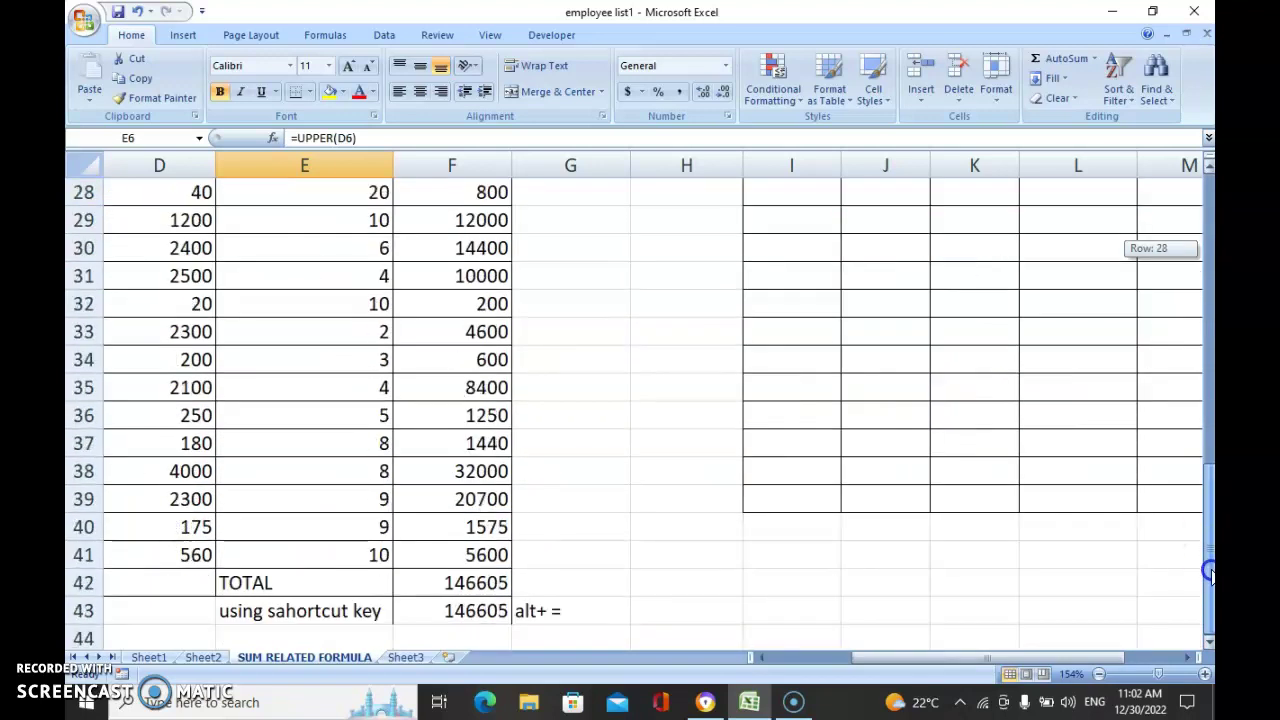
Delete the old F42 total and start a new SUM formula there
click(462, 590)
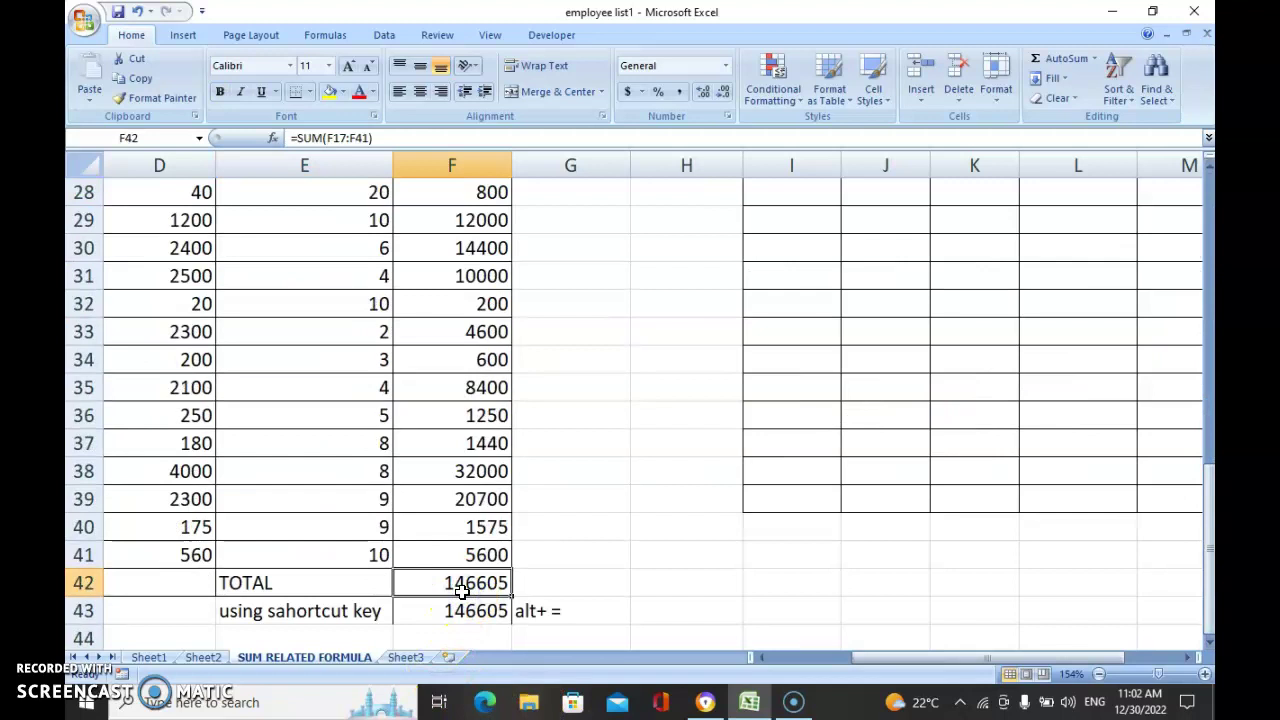
key(Delete)
text(=s)
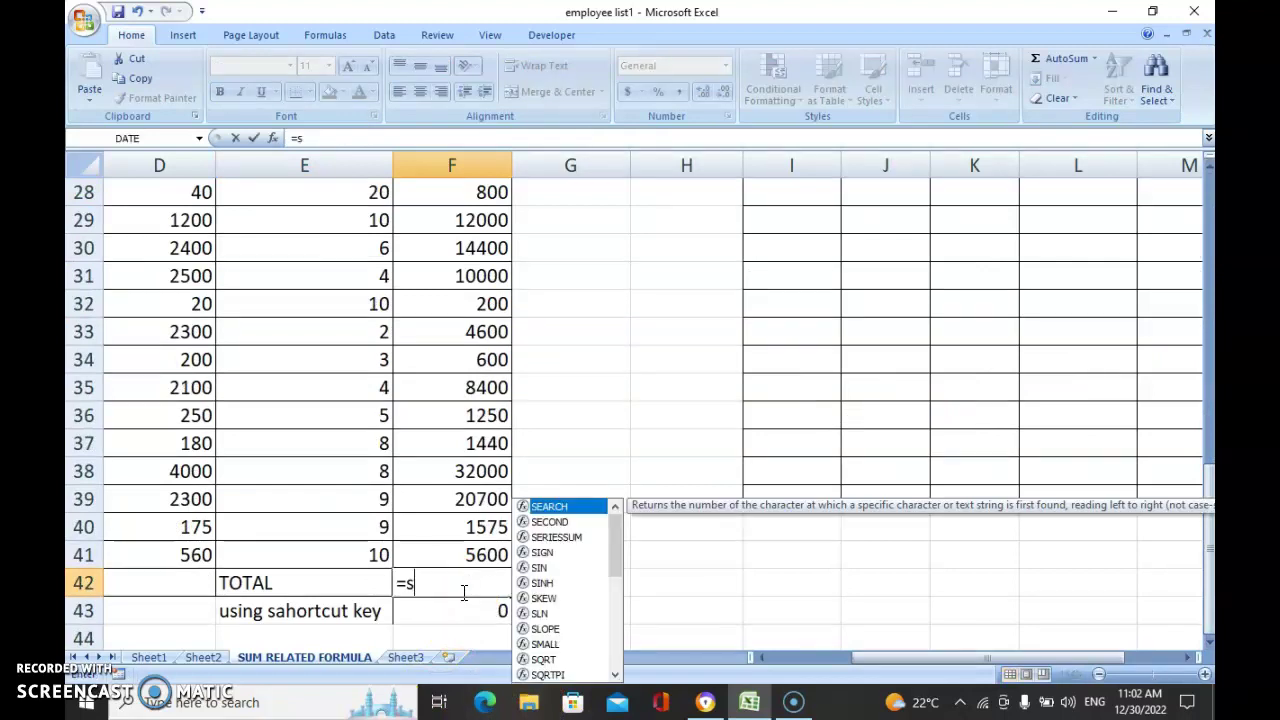
text(m)
key(BackSpace)
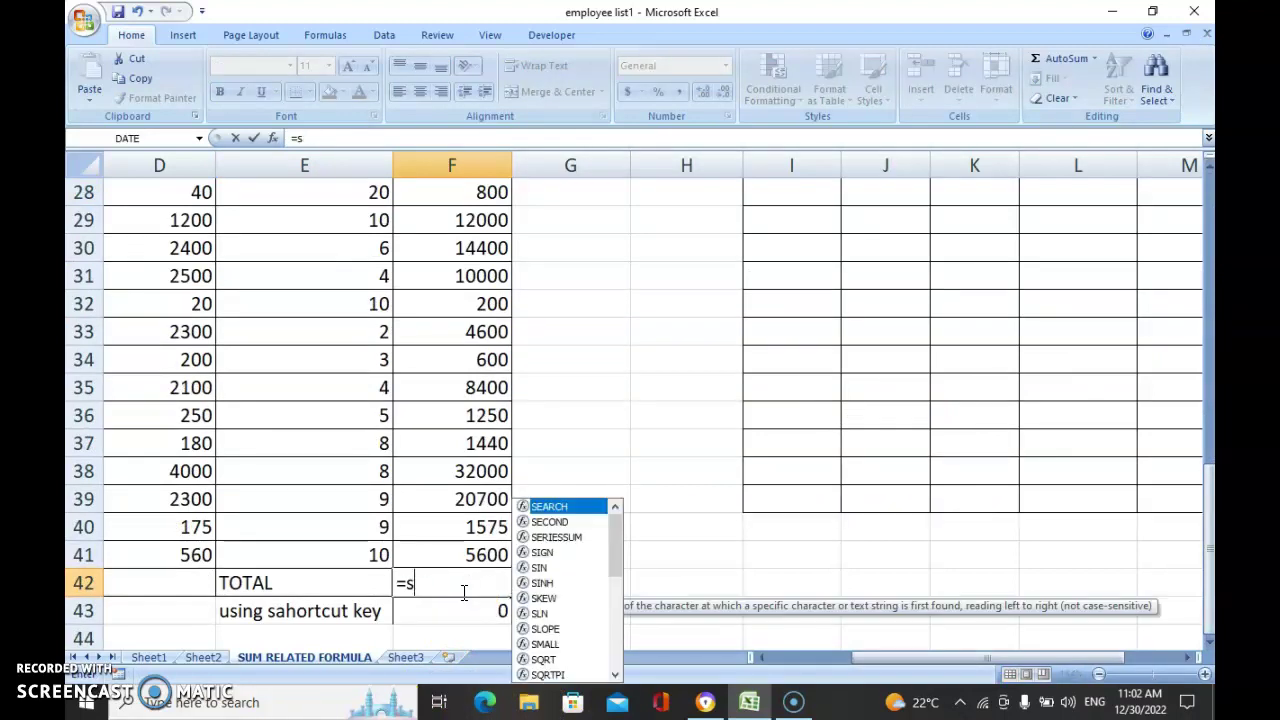
text(m)
key(BackSpace)
text(um)
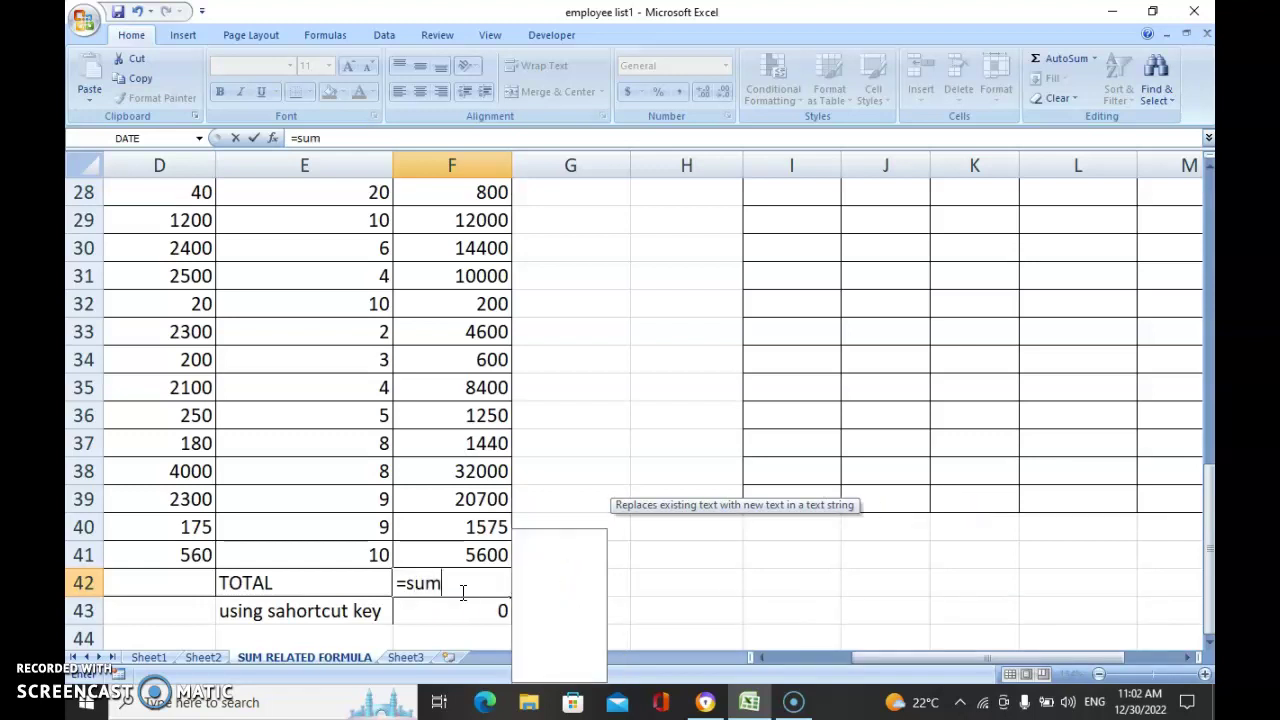
double_click(524, 569)
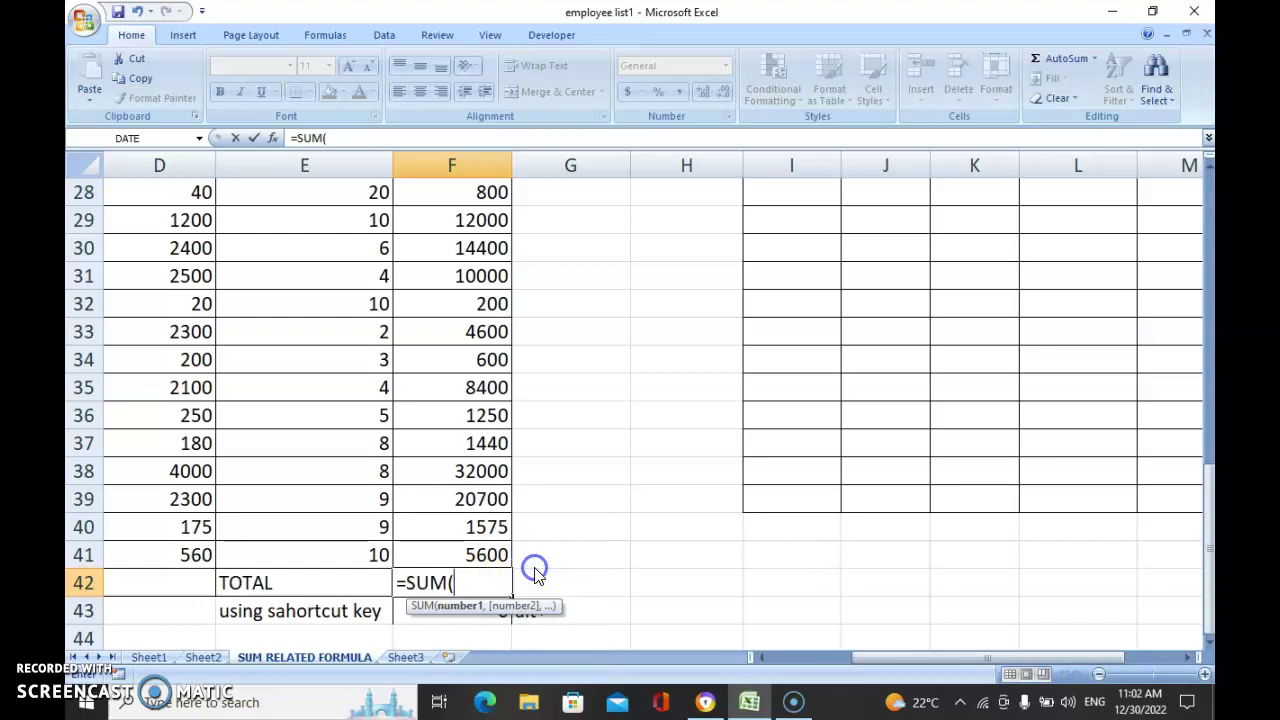
Complete F42 as =SUM(F17:F41), returning 146605, and review the F43 cell below
drag(1210, 481, 1208, 308)
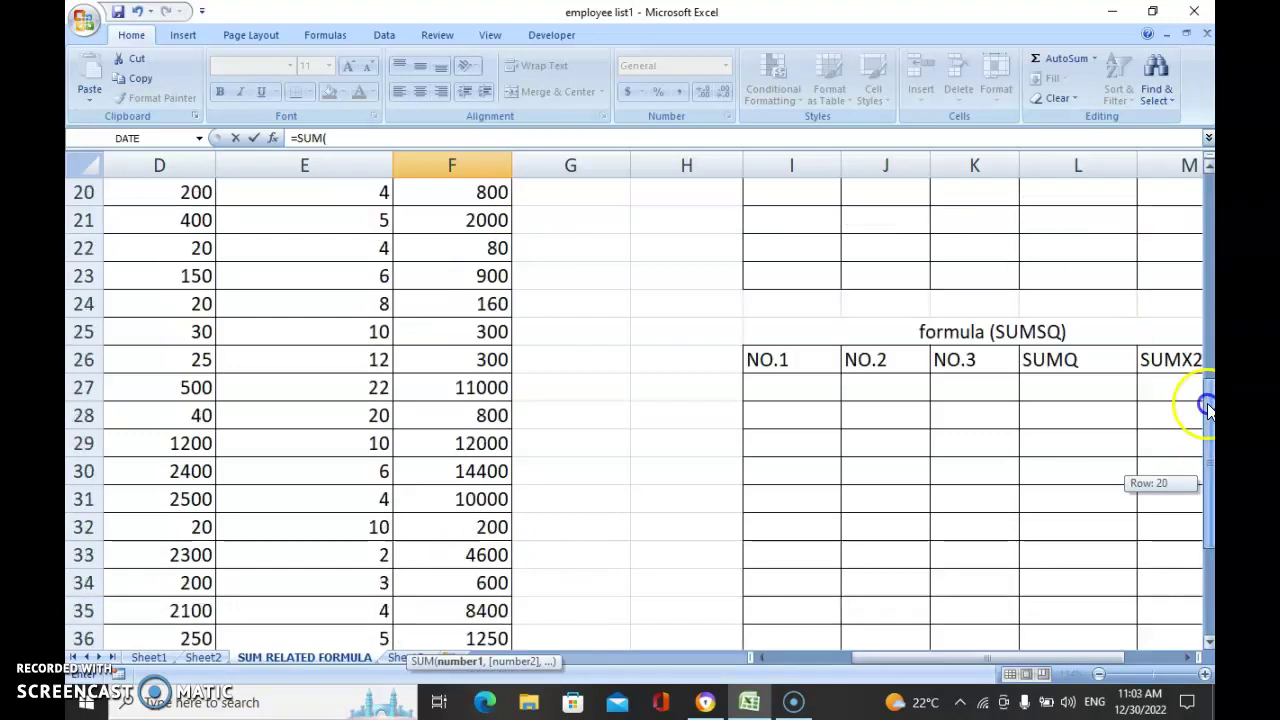
drag(498, 343, 470, 700)
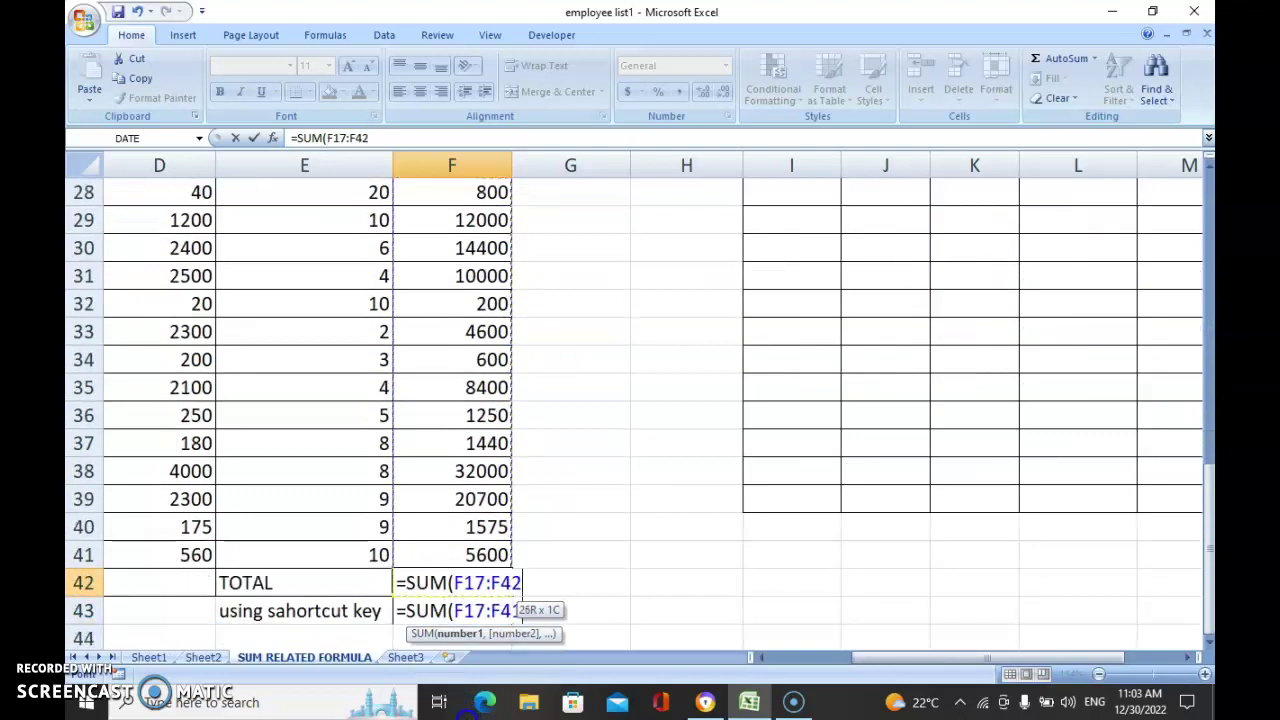
drag(470, 700, 468, 527)
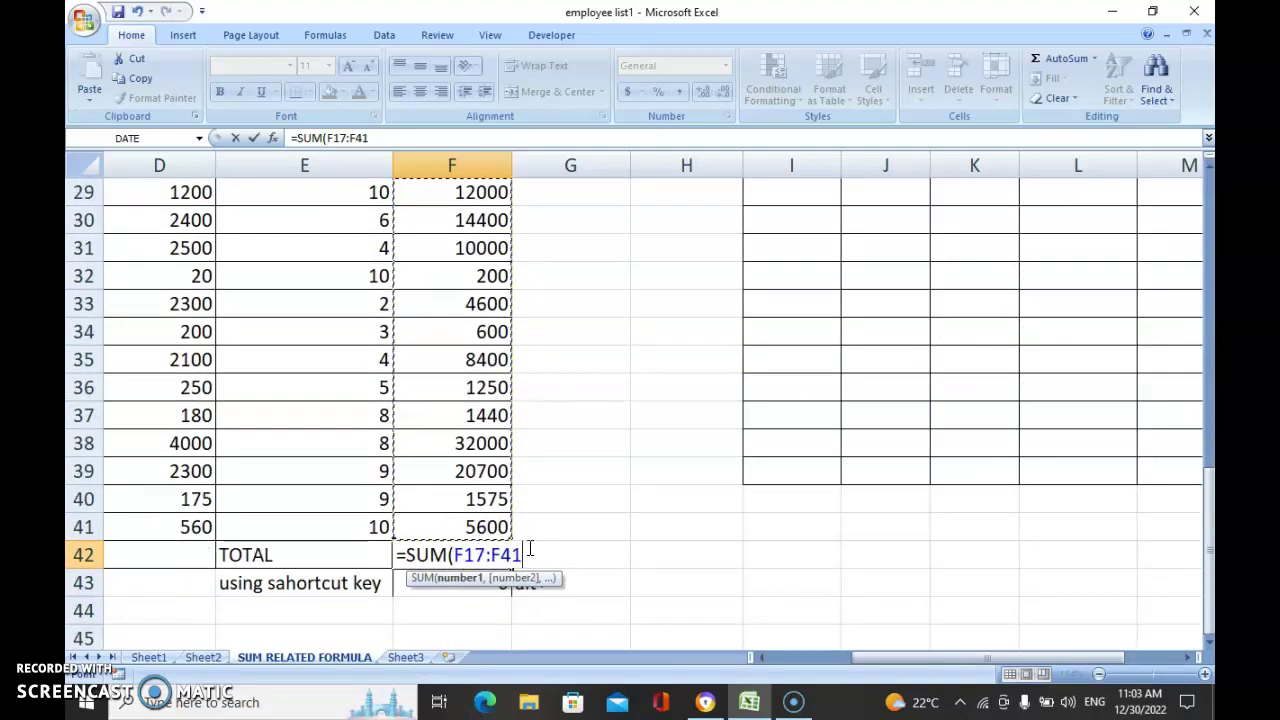
text())
key(Return)
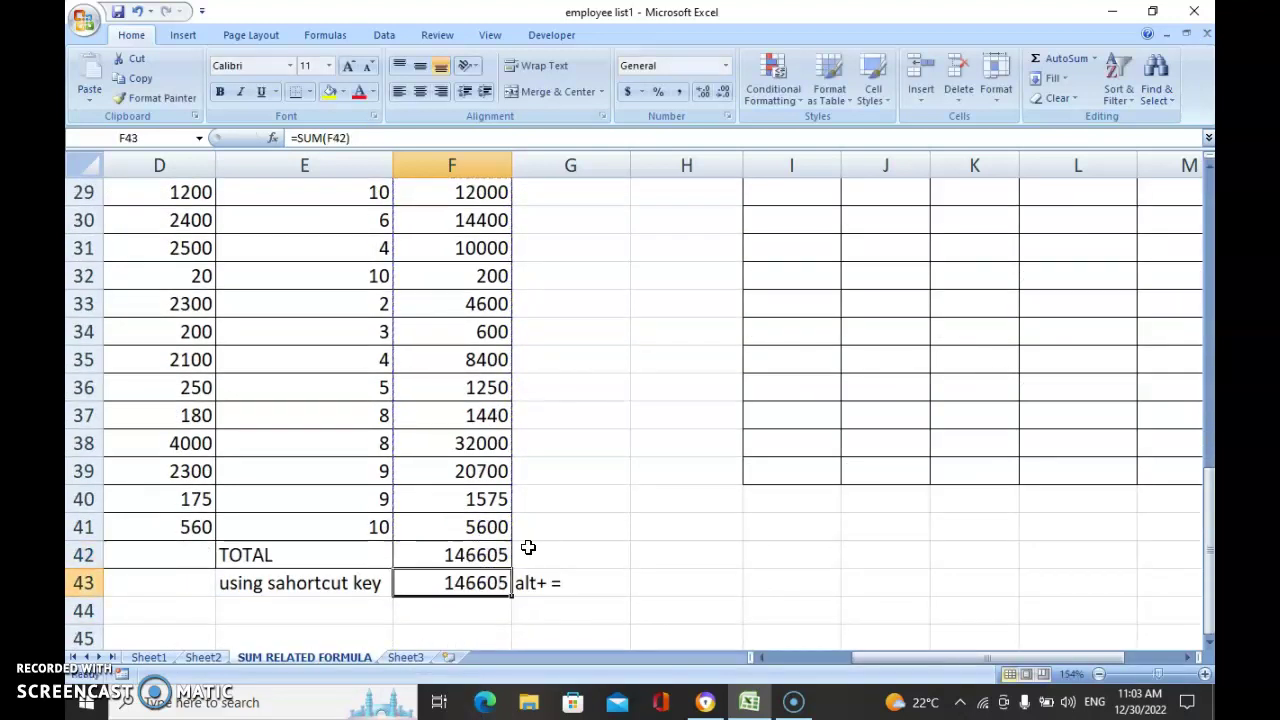
click(482, 556)
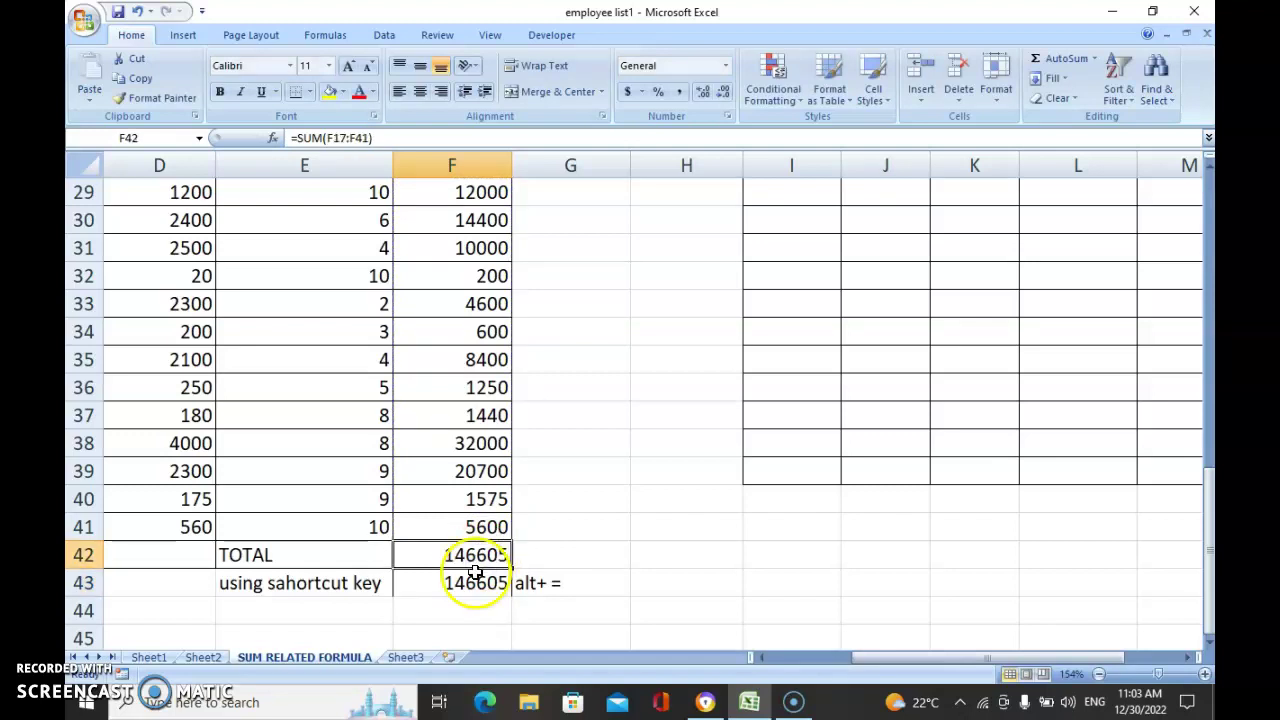
click(482, 577)
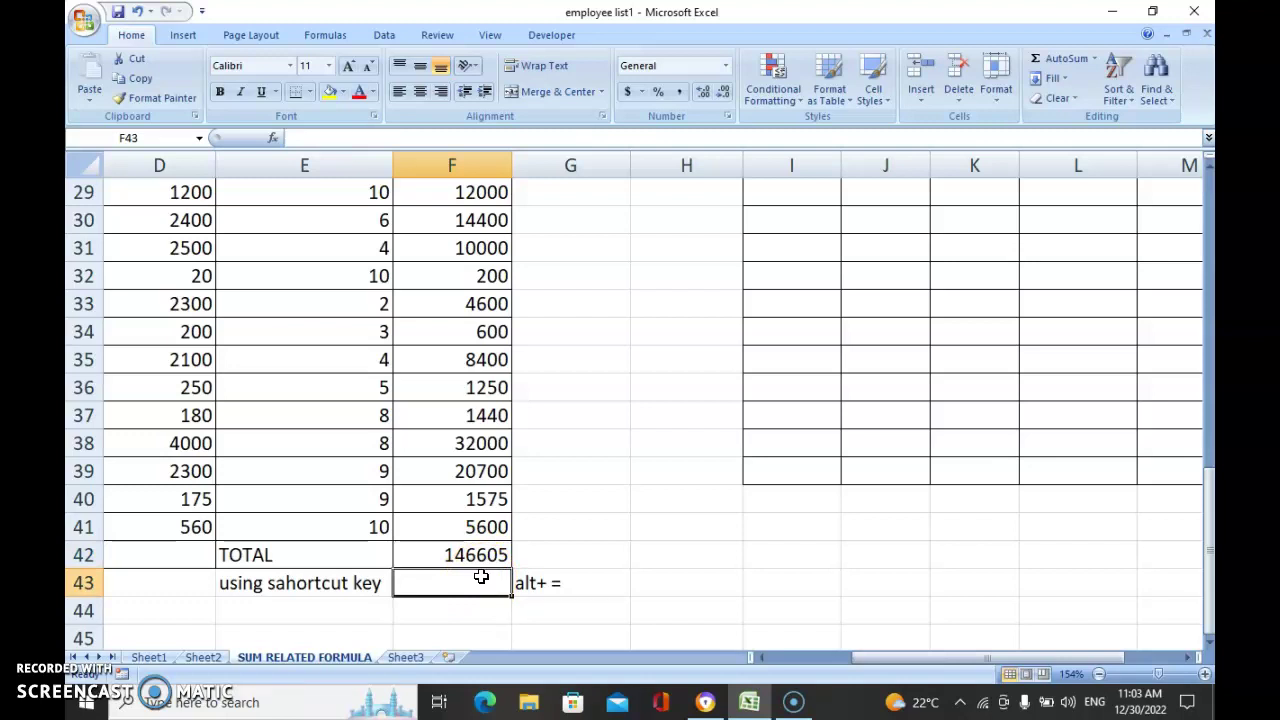
AutoSum F43 to =SUM(F42), showing 146605, then scroll back to the top
key(alt+equal)
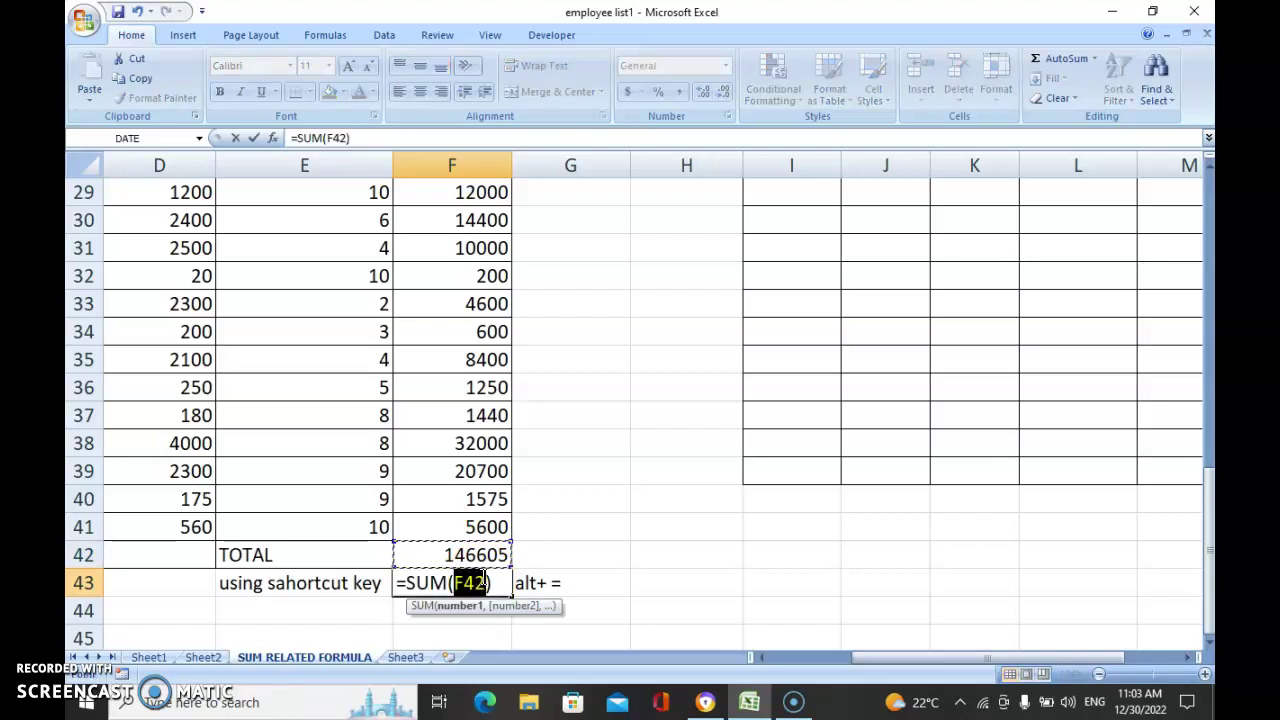
key(Return)
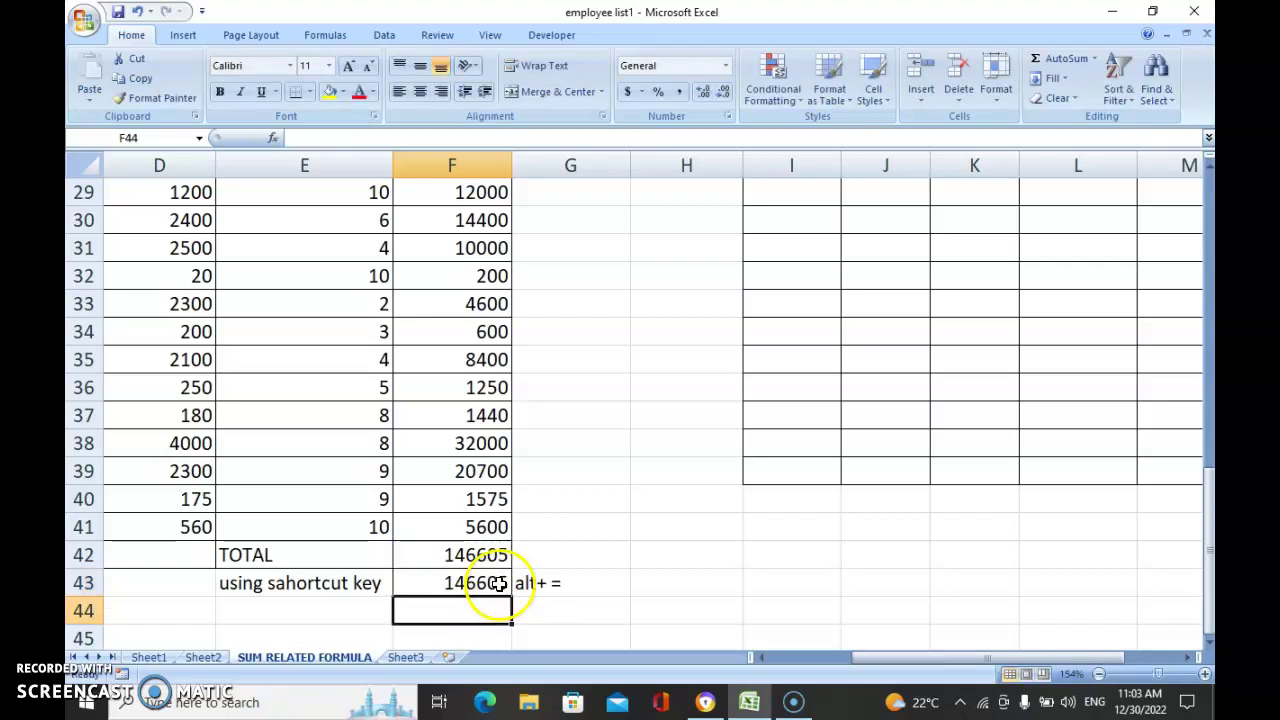
click(497, 583)
click(329, 588)
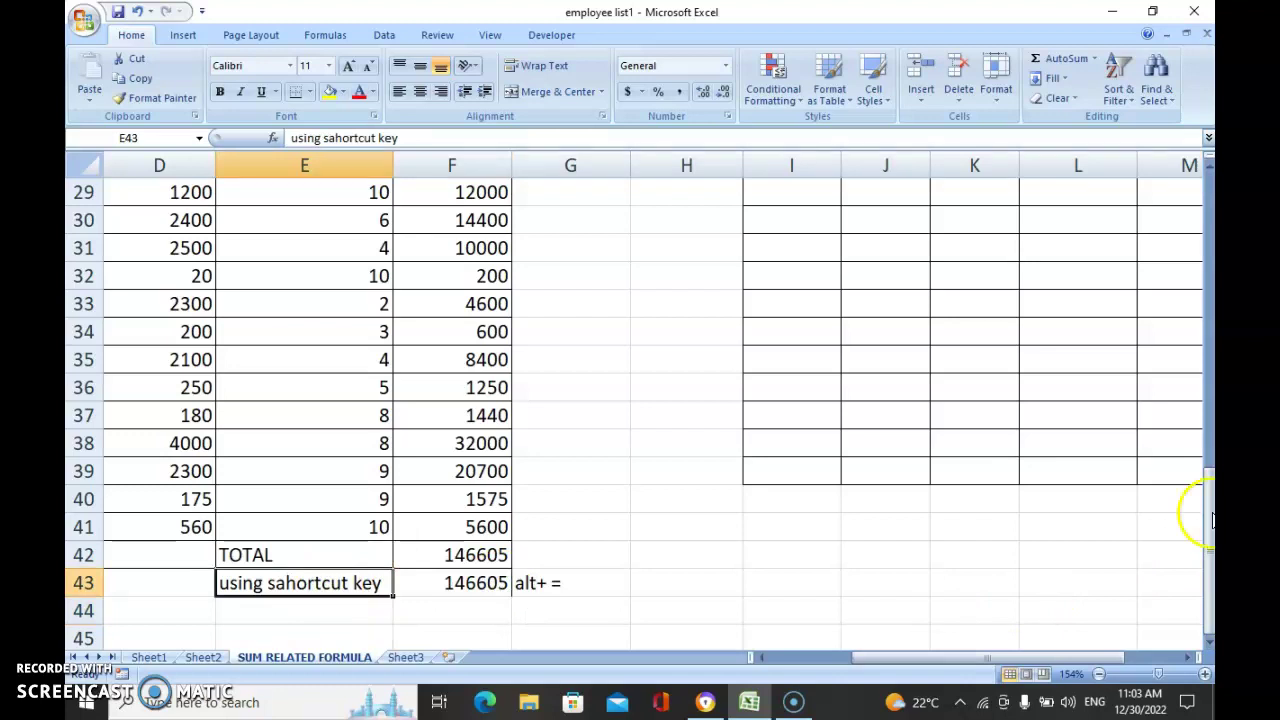
drag(1205, 522, 1207, 200)
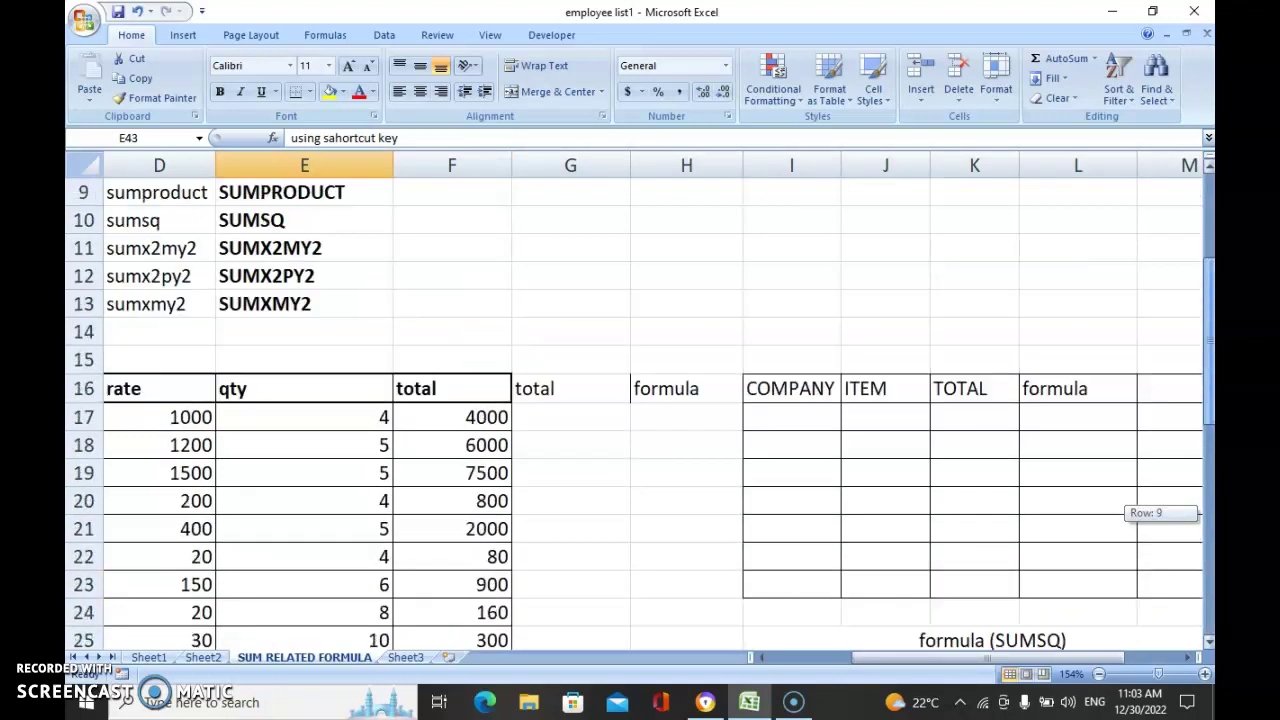
Apply the red Accent2 cell style to the SUM heading in E6
click(243, 325)
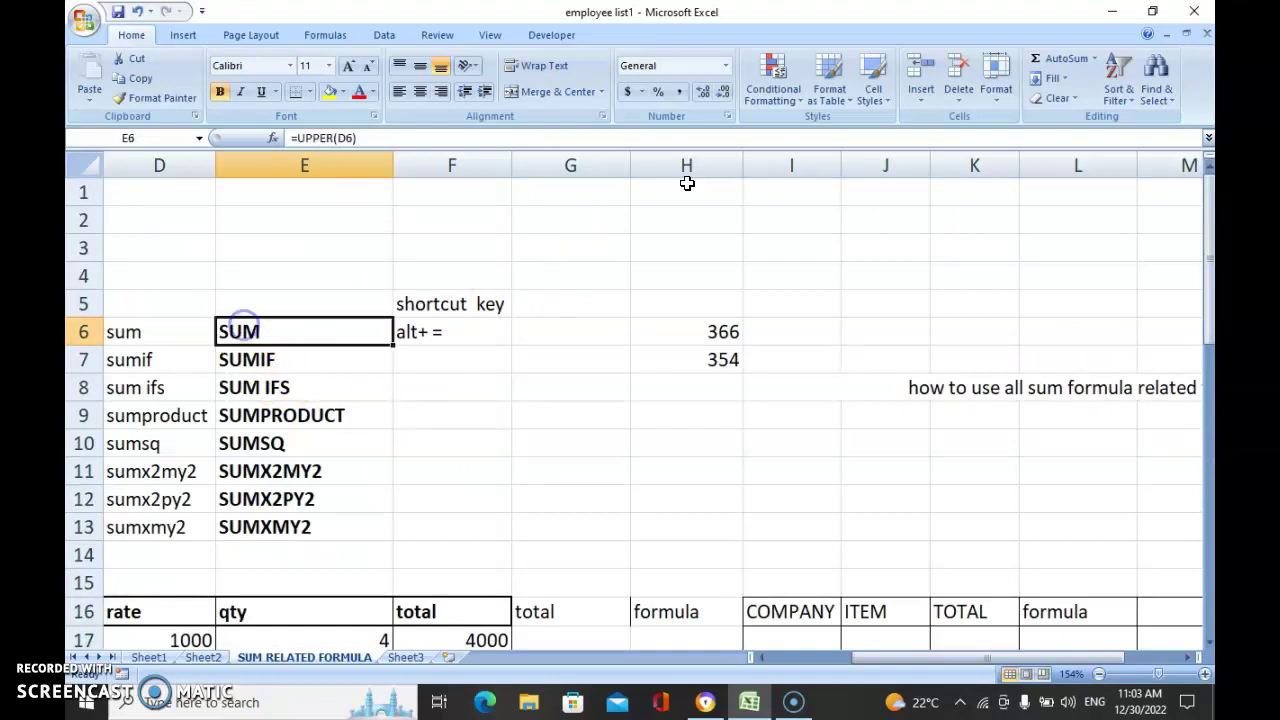
click(886, 104)
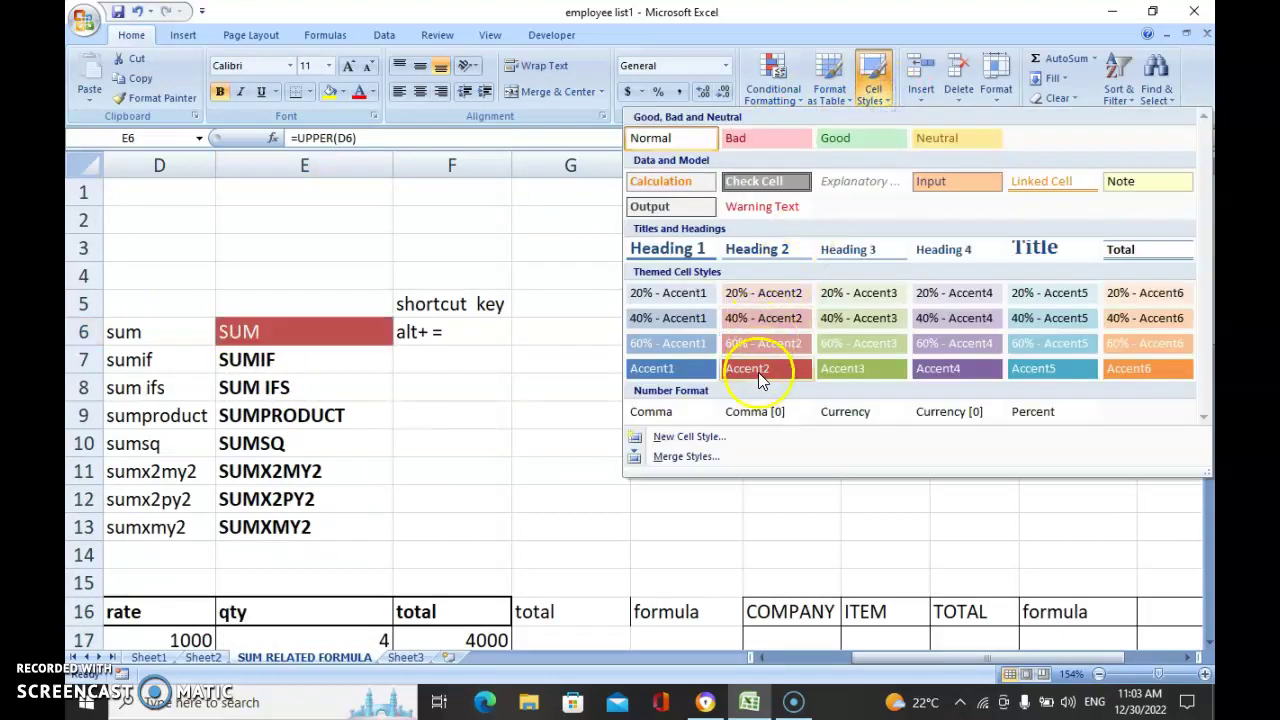
click(758, 370)
click(507, 409)
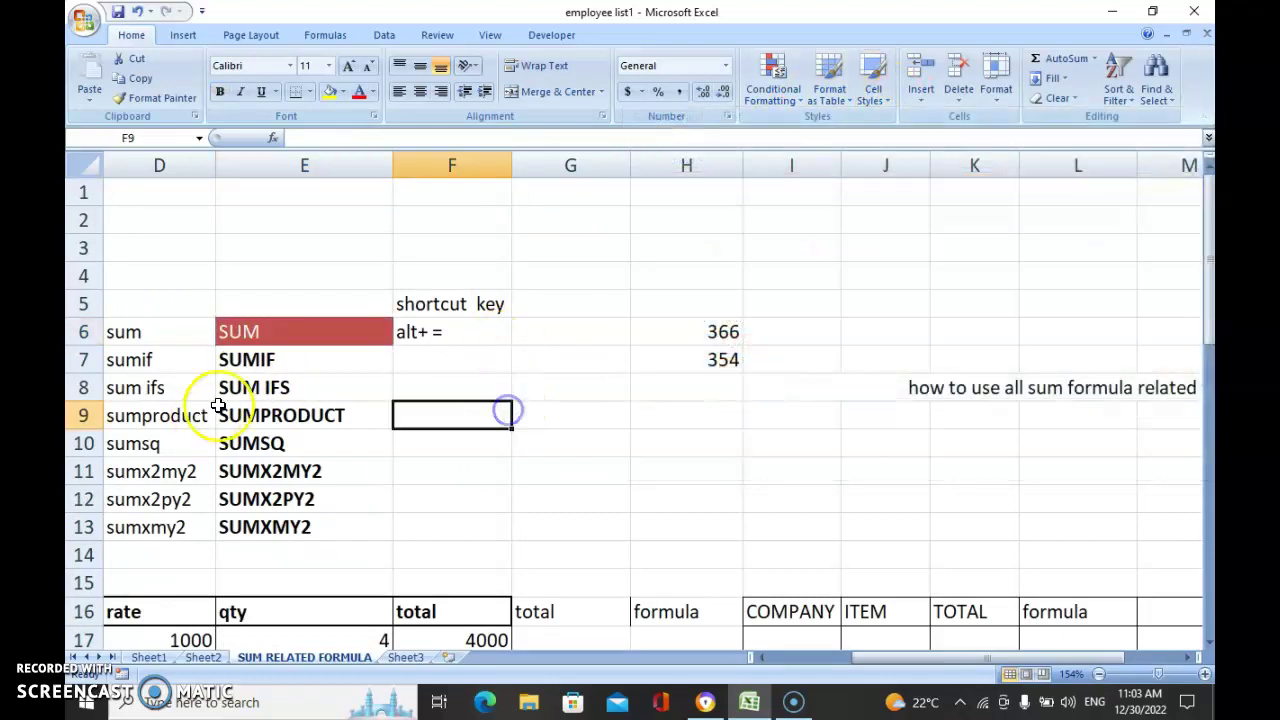
Zoom out to 98% to show the whole data table
click(314, 362)
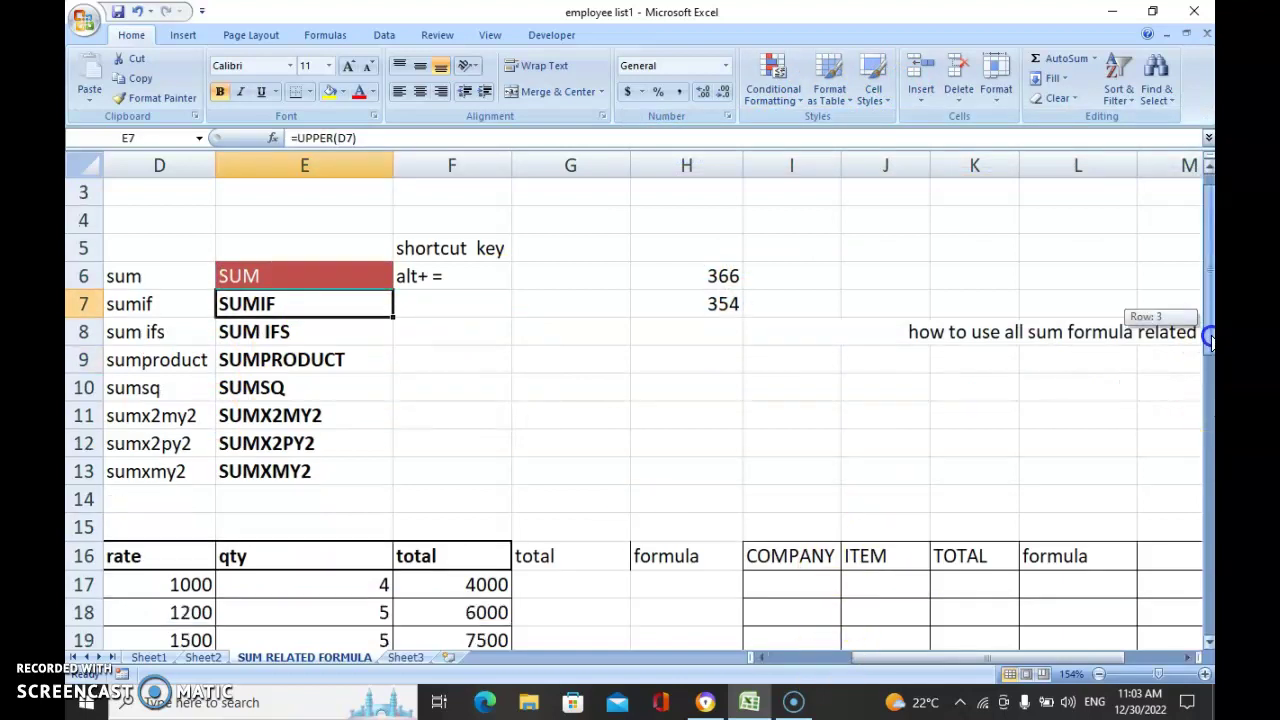
drag(1210, 338, 1210, 362)
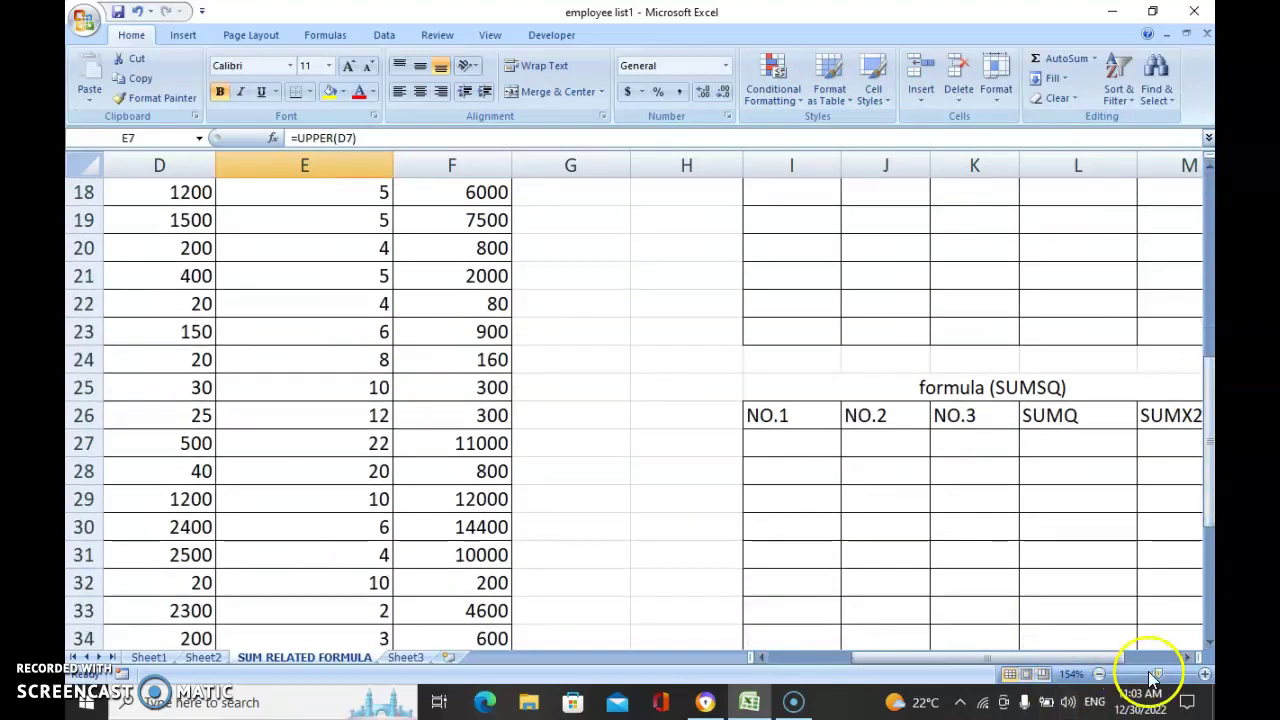
drag(1158, 674, 1153, 676)
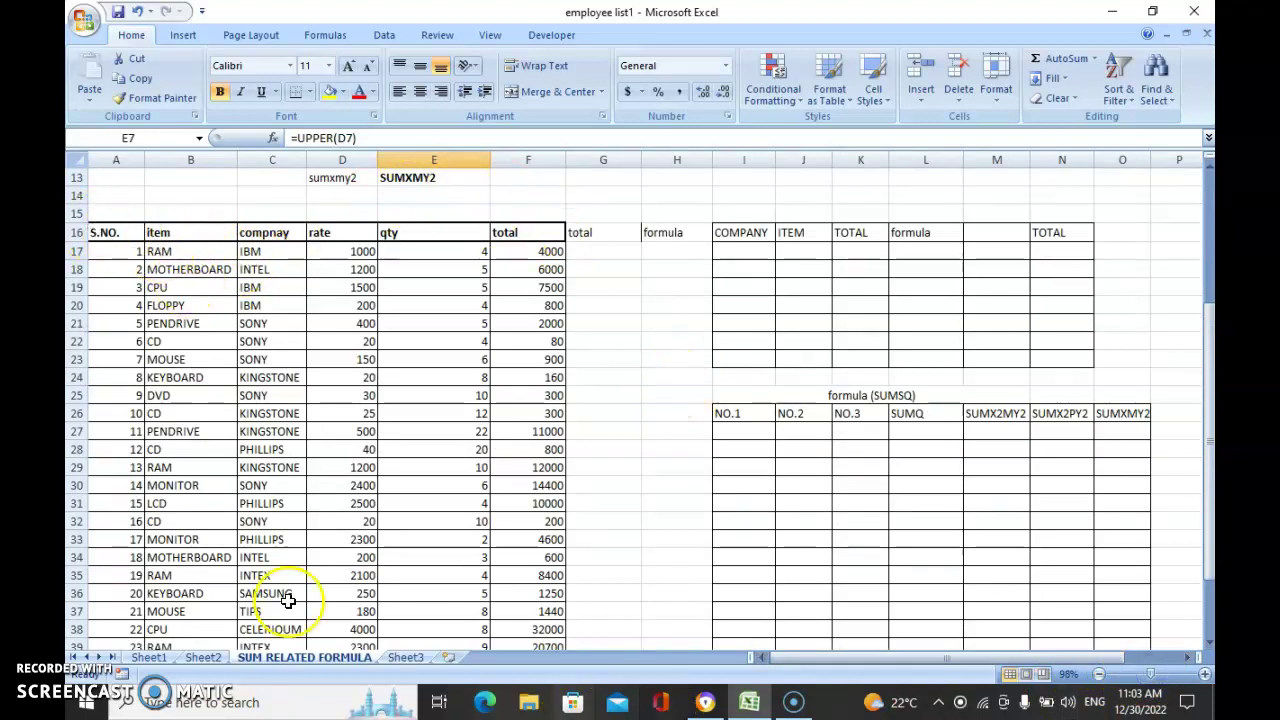
Enter CD in J17 and the label SUMIF in L17, then zoom to about 118%
click(802, 253)
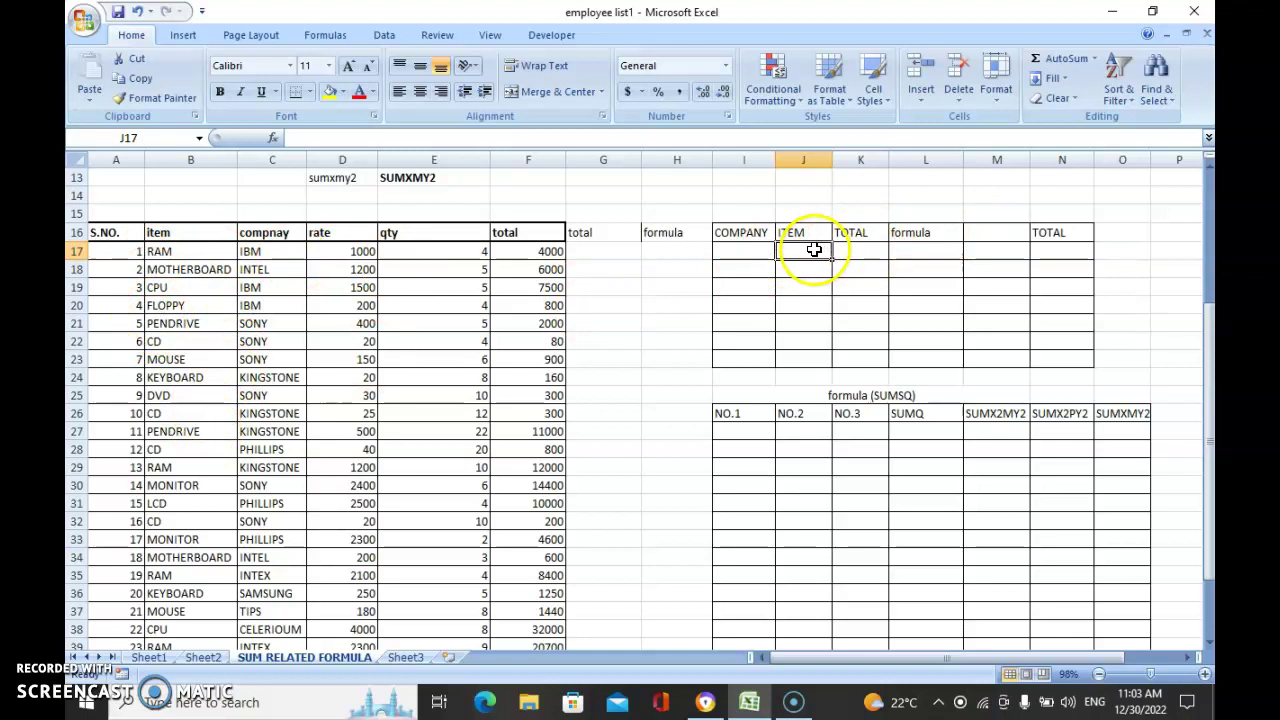
text(c)
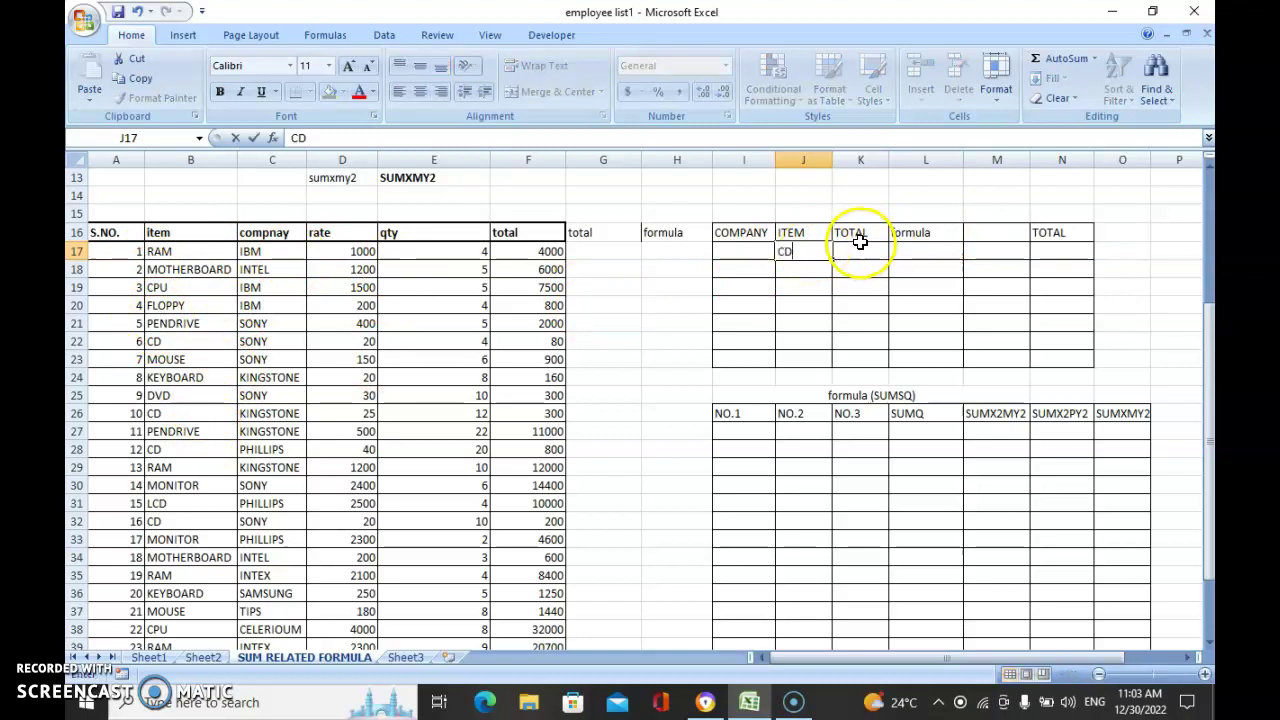
click(860, 252)
click(914, 249)
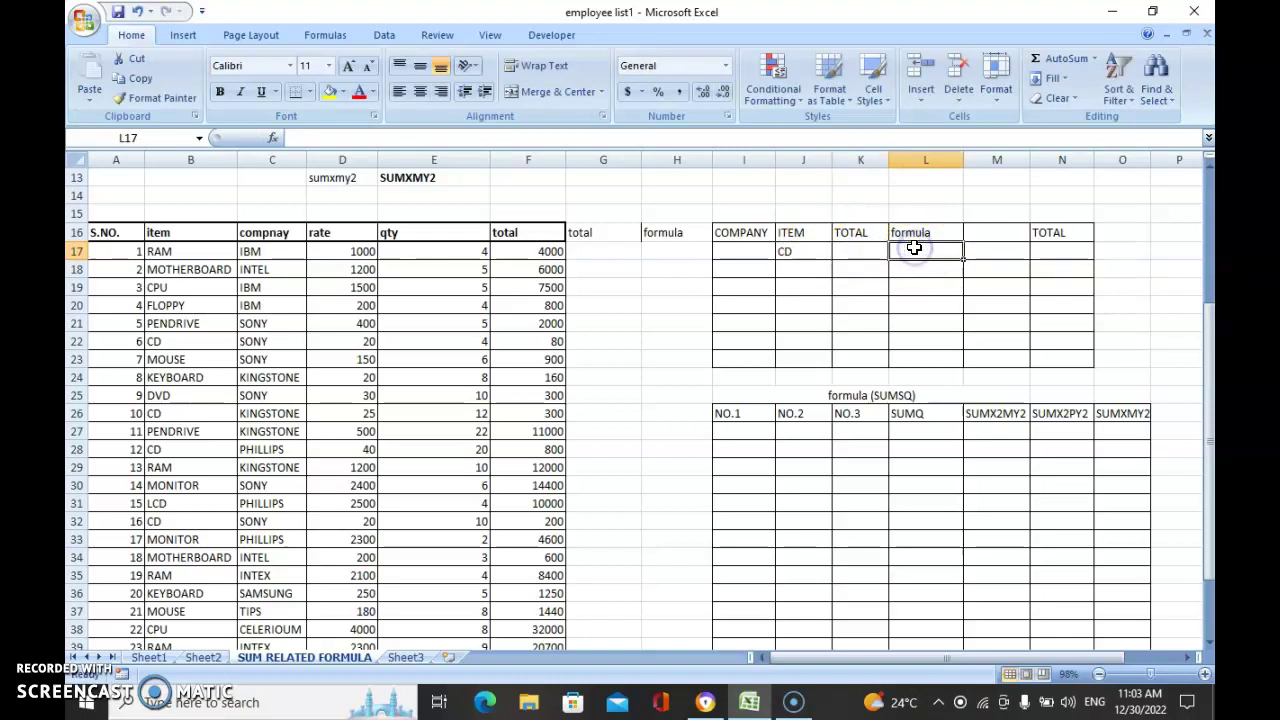
text(su)
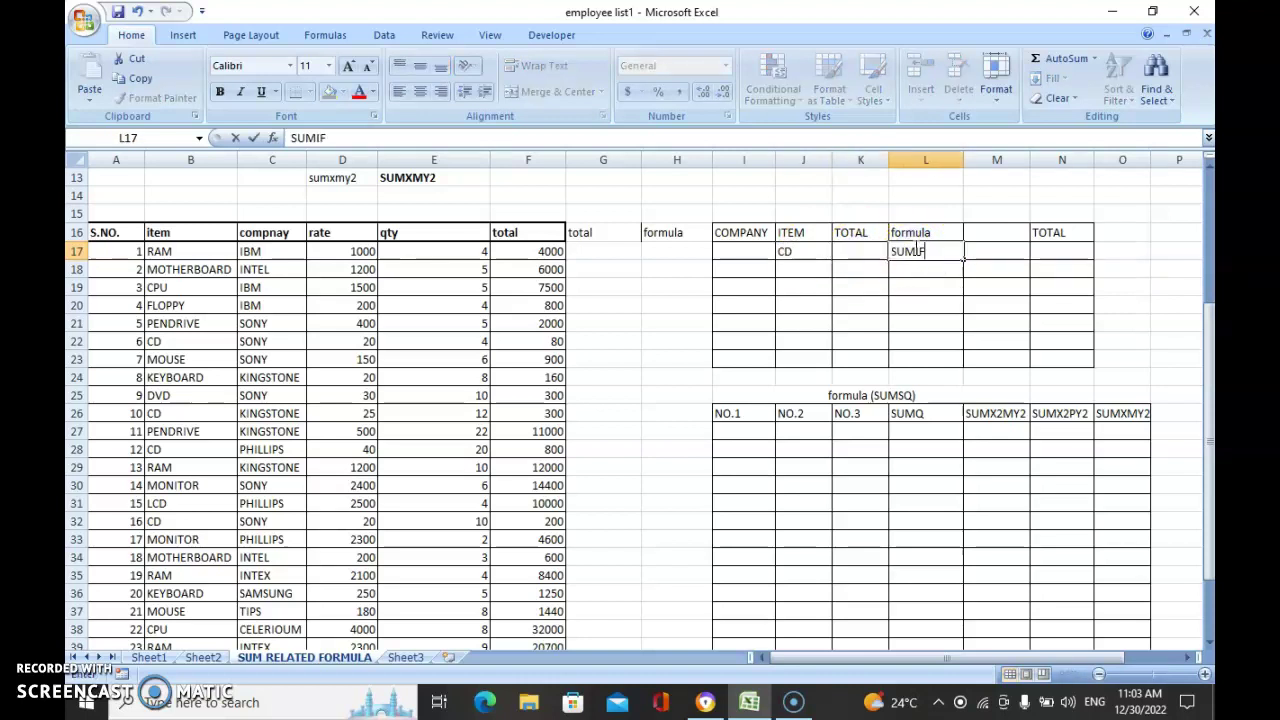
click(872, 252)
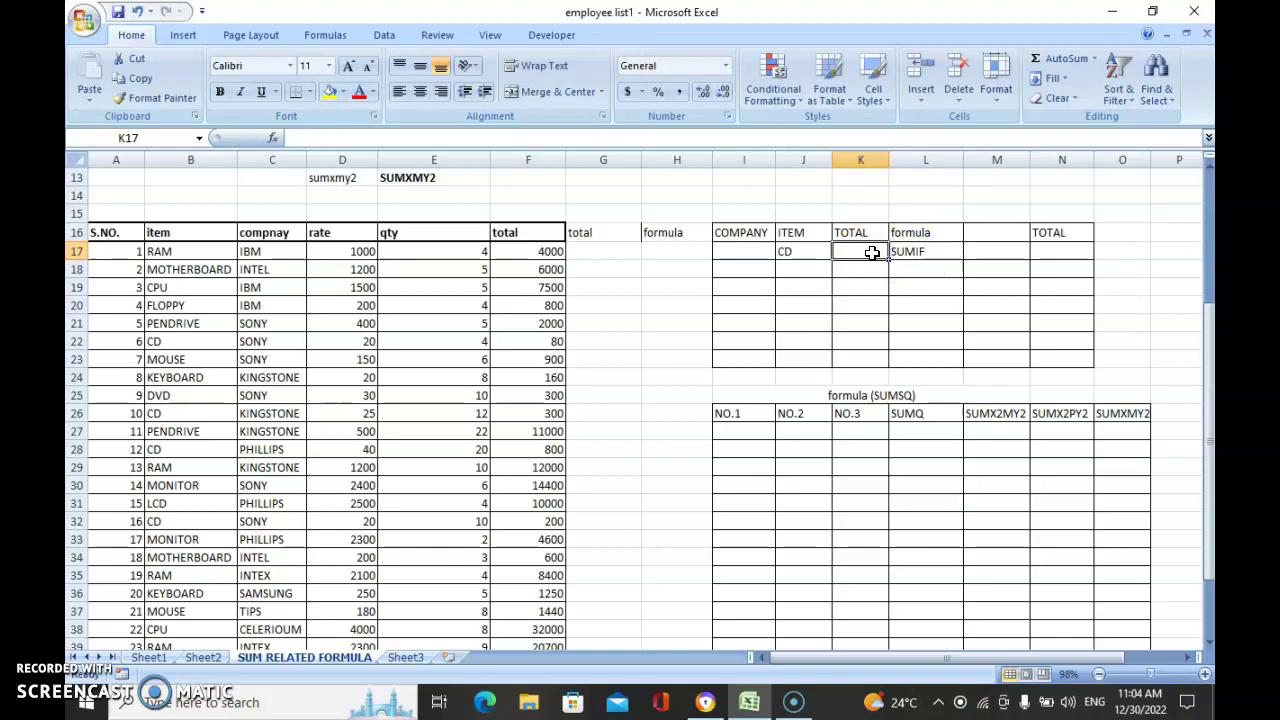
ctrl+scroll(916, 302, down, 1)
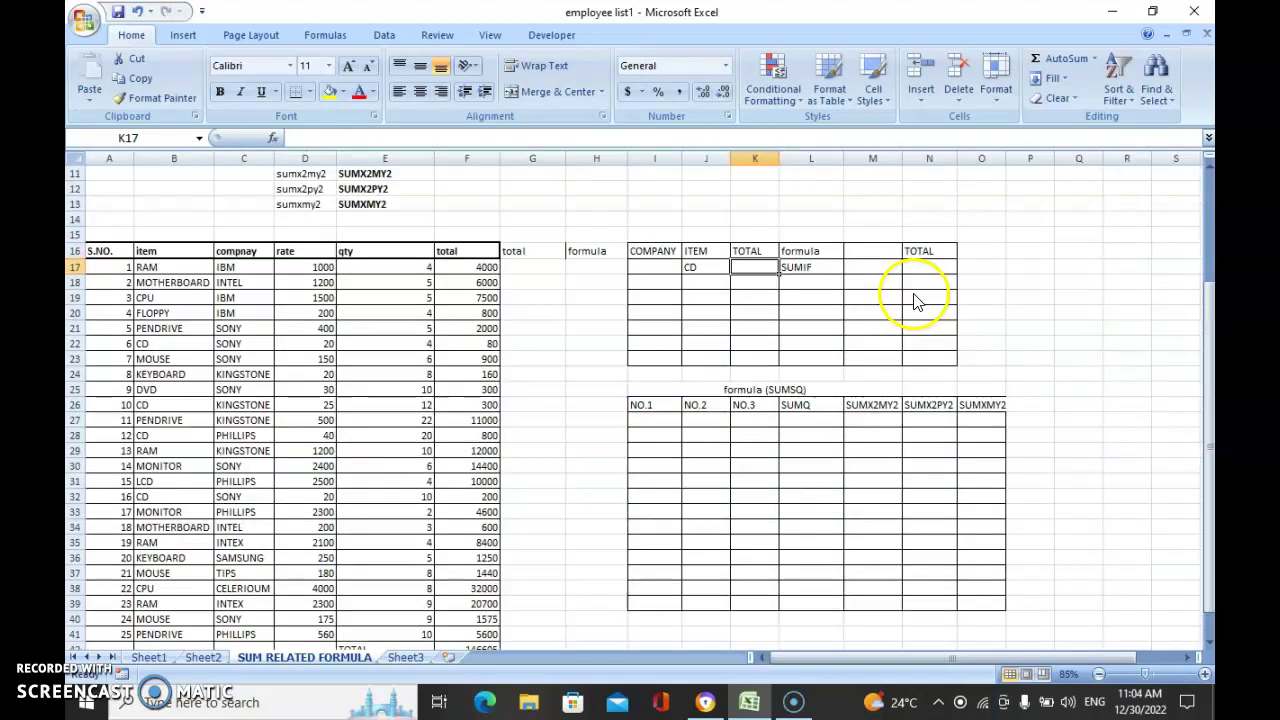
drag(1145, 675, 1153, 675)
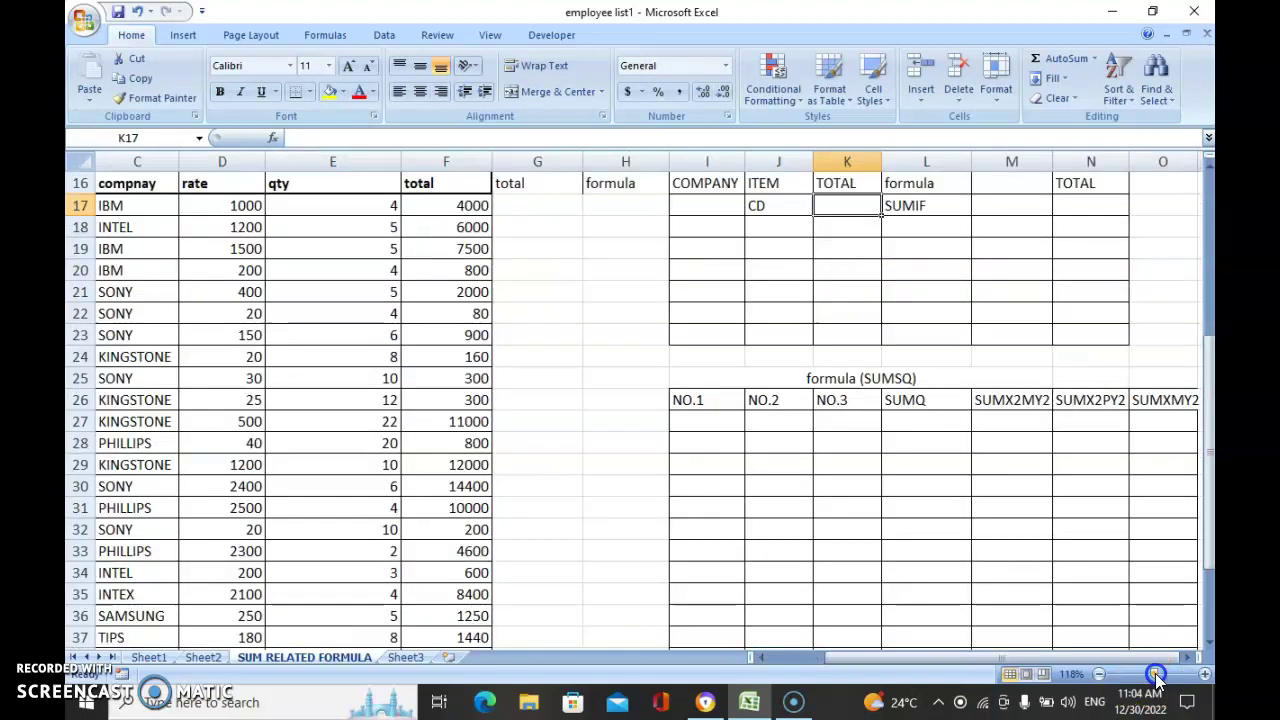
Start a SUMIF formula in K17 using the item column B17:B41 as its range
text(=)
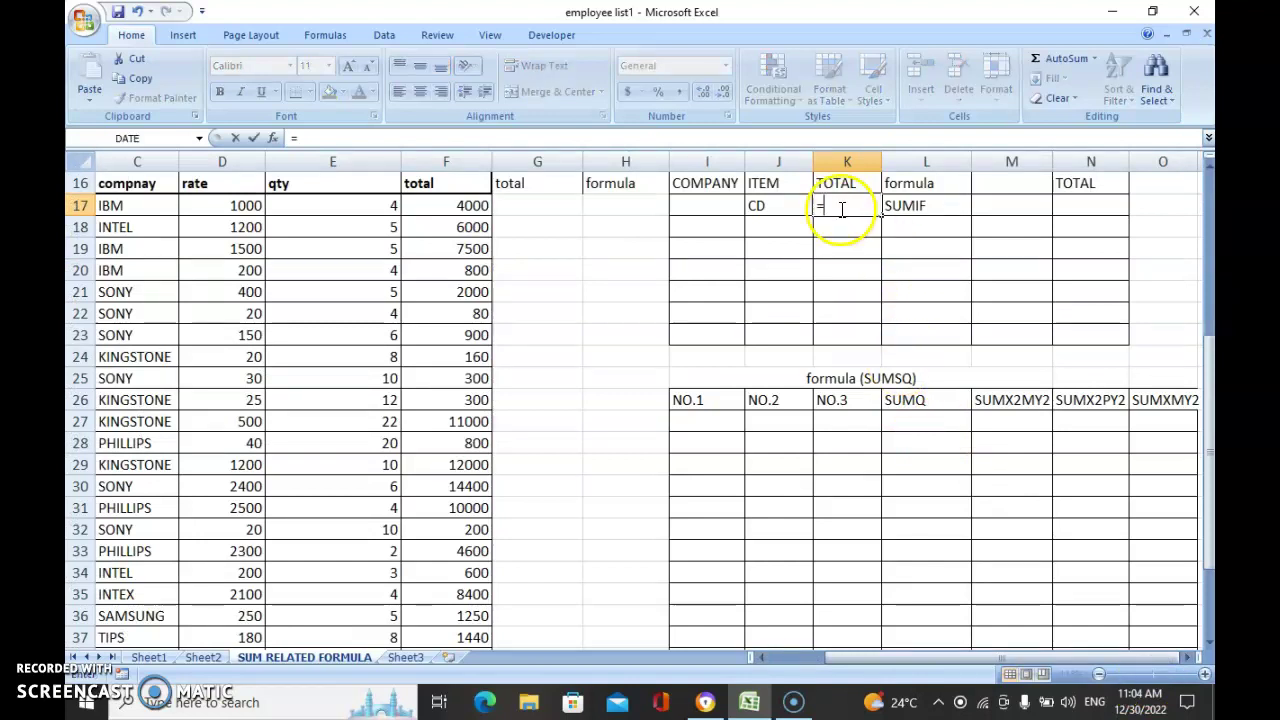
text(SUMIF)
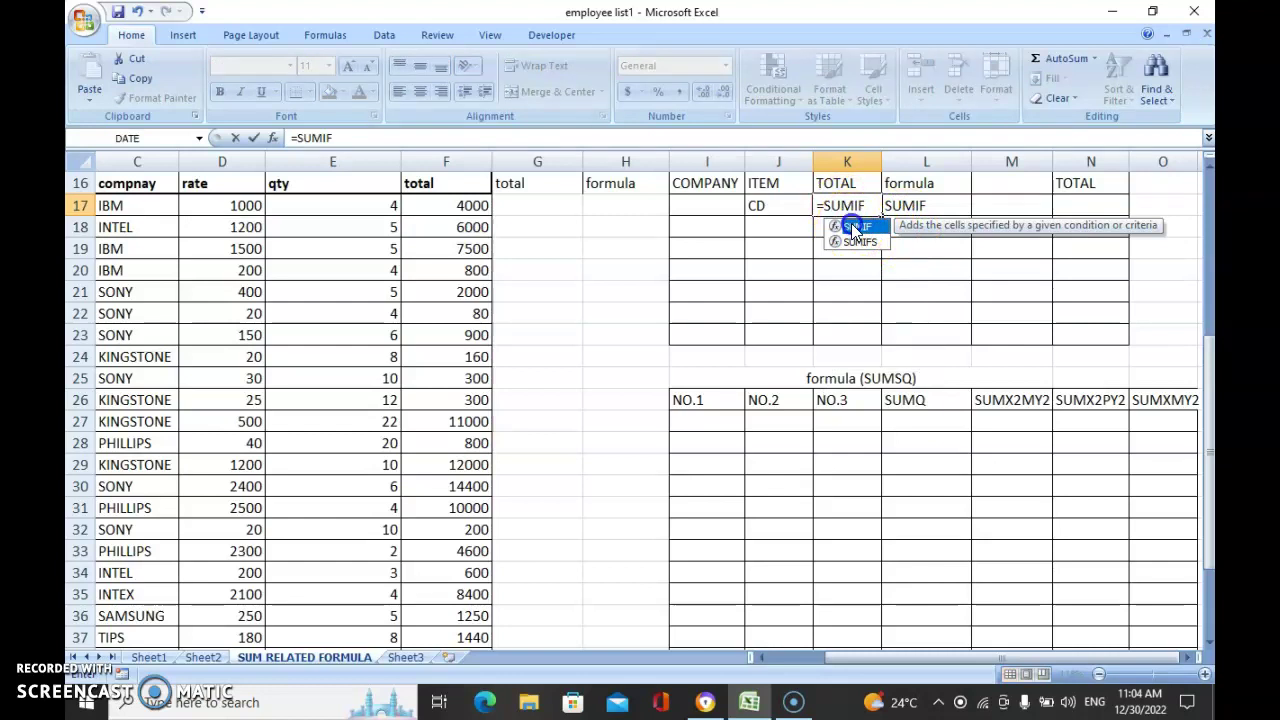
double_click(853, 228)
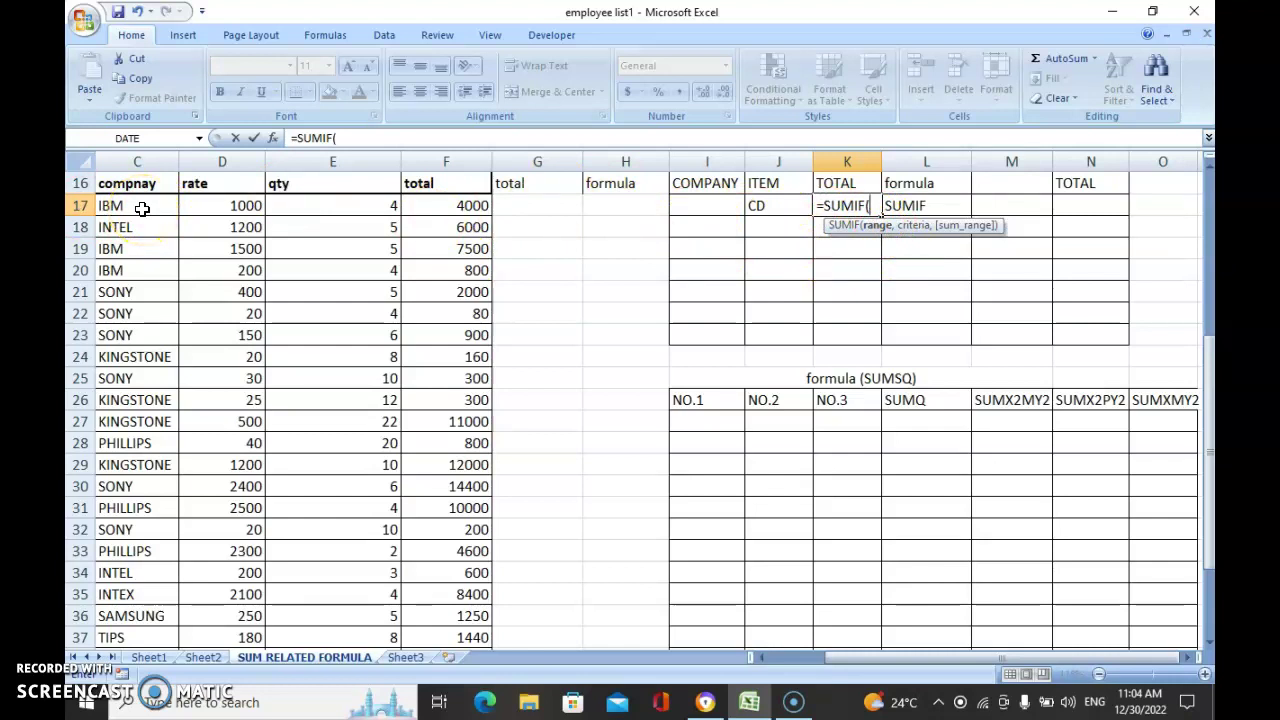
mouse_move(142, 208)
mouse_down()
mouse_move(131, 669)
mouse_move(163, 571)
mouse_move(168, 178)
mouse_move(166, 204)
mouse_up()
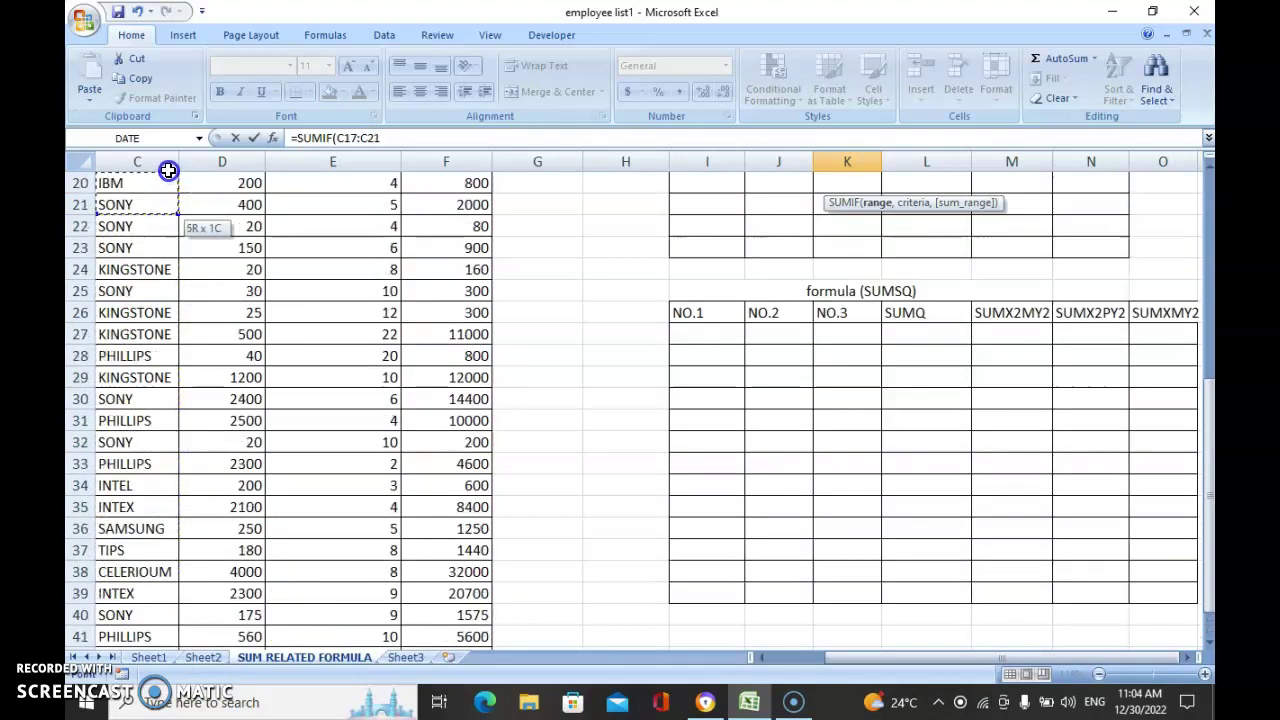
drag(955, 658, 904, 668)
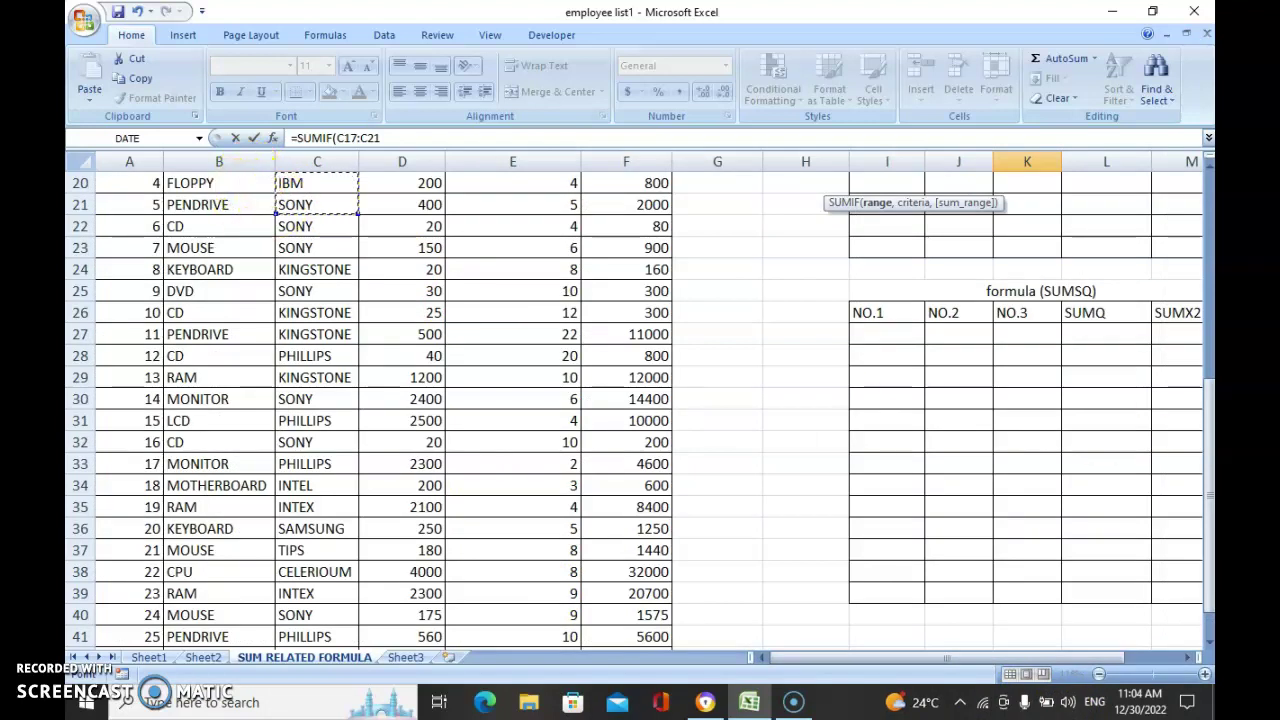
drag(1208, 420, 1208, 405)
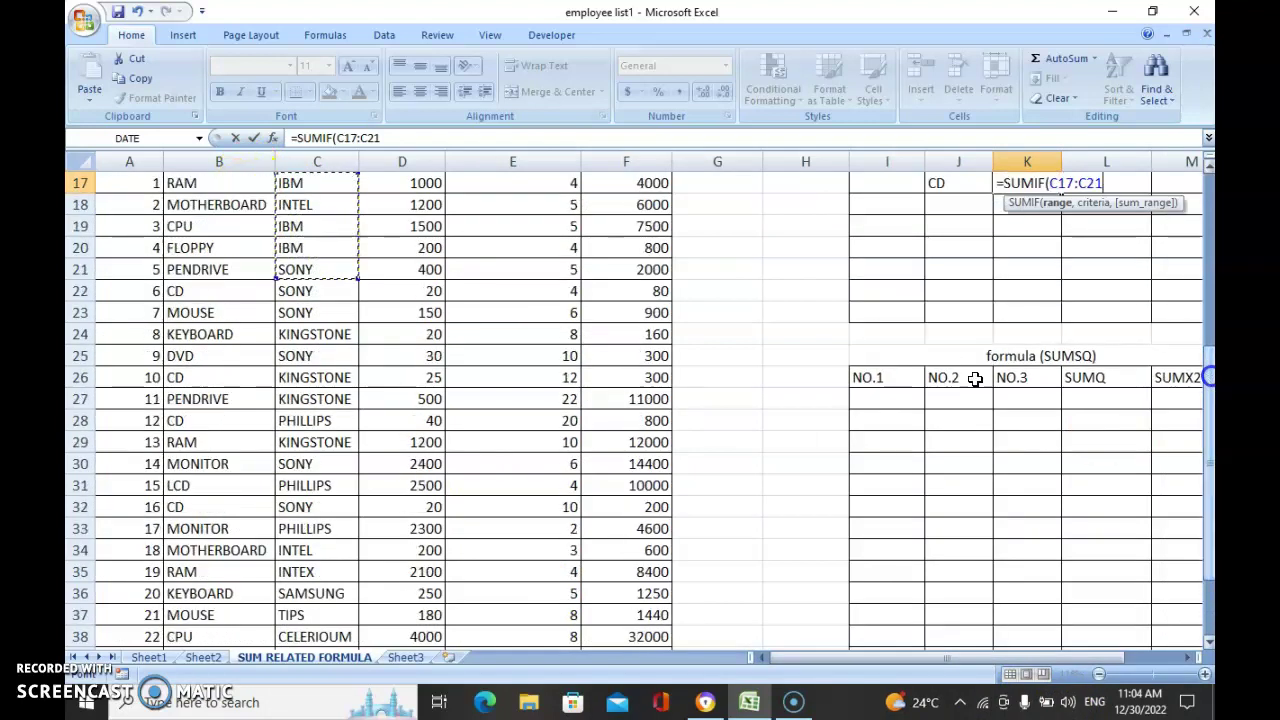
drag(211, 183, 241, 555)
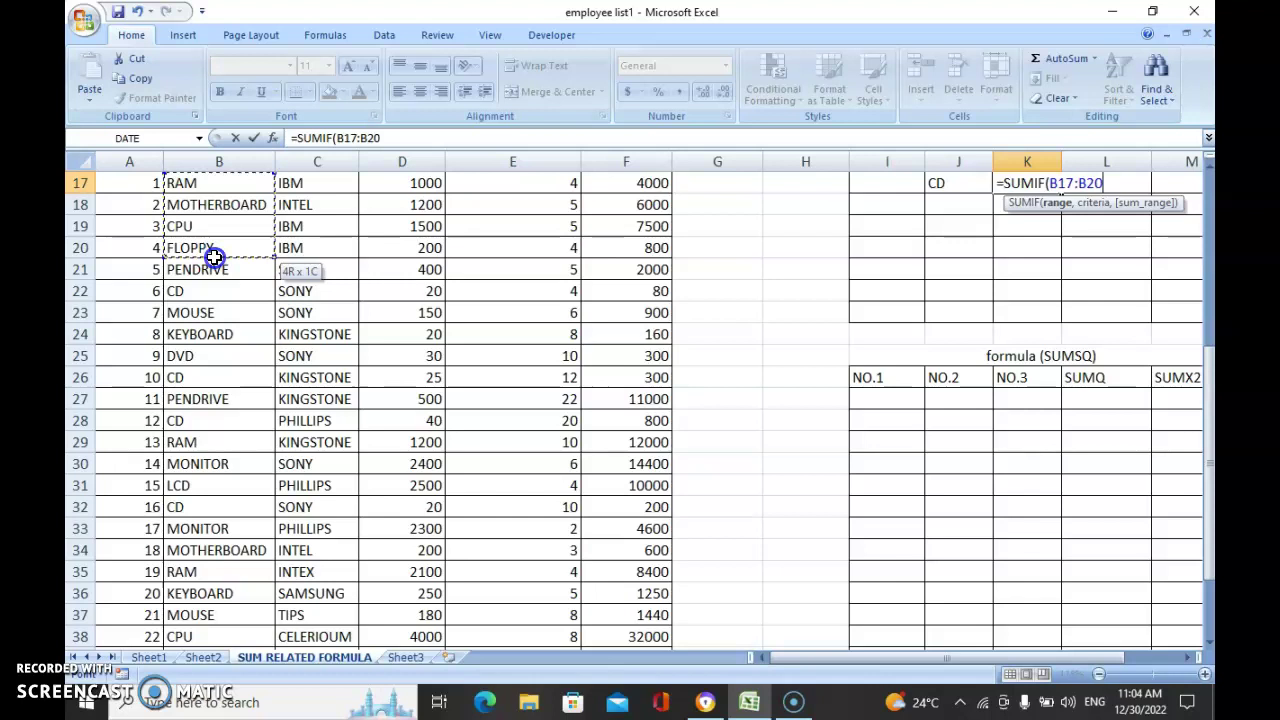
drag(241, 555, 246, 598)
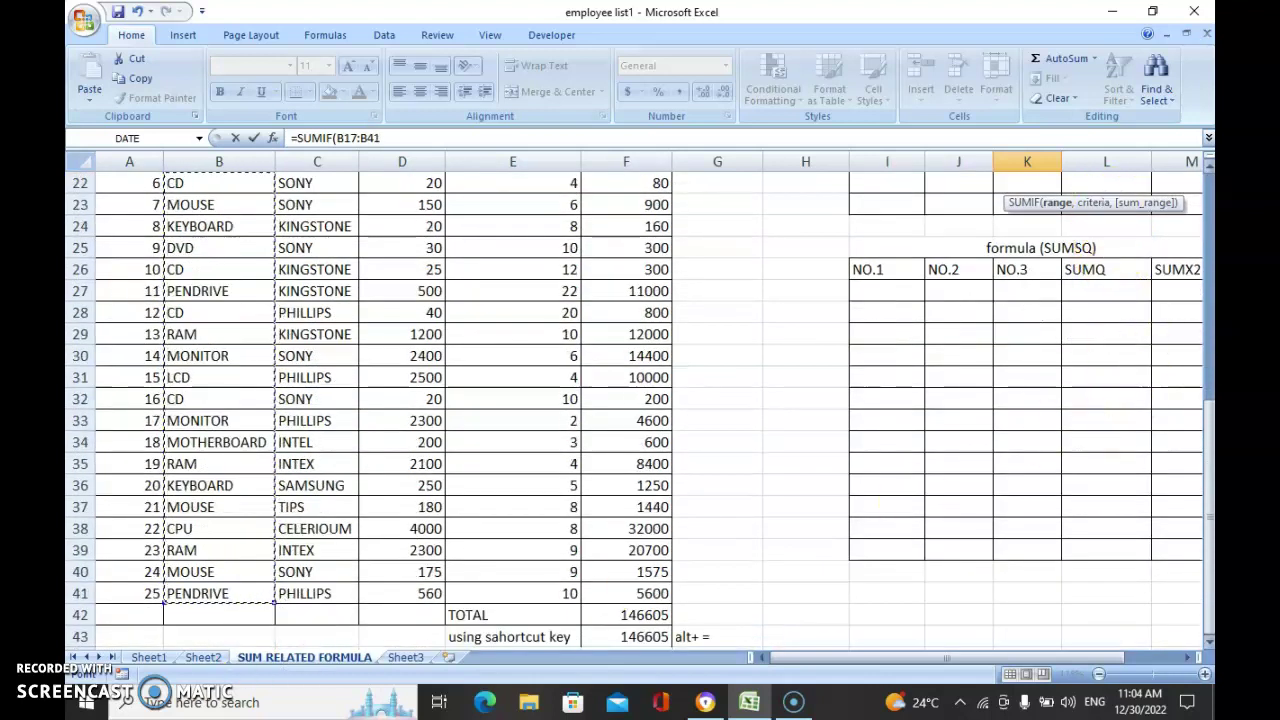
drag(1207, 440, 1207, 305)
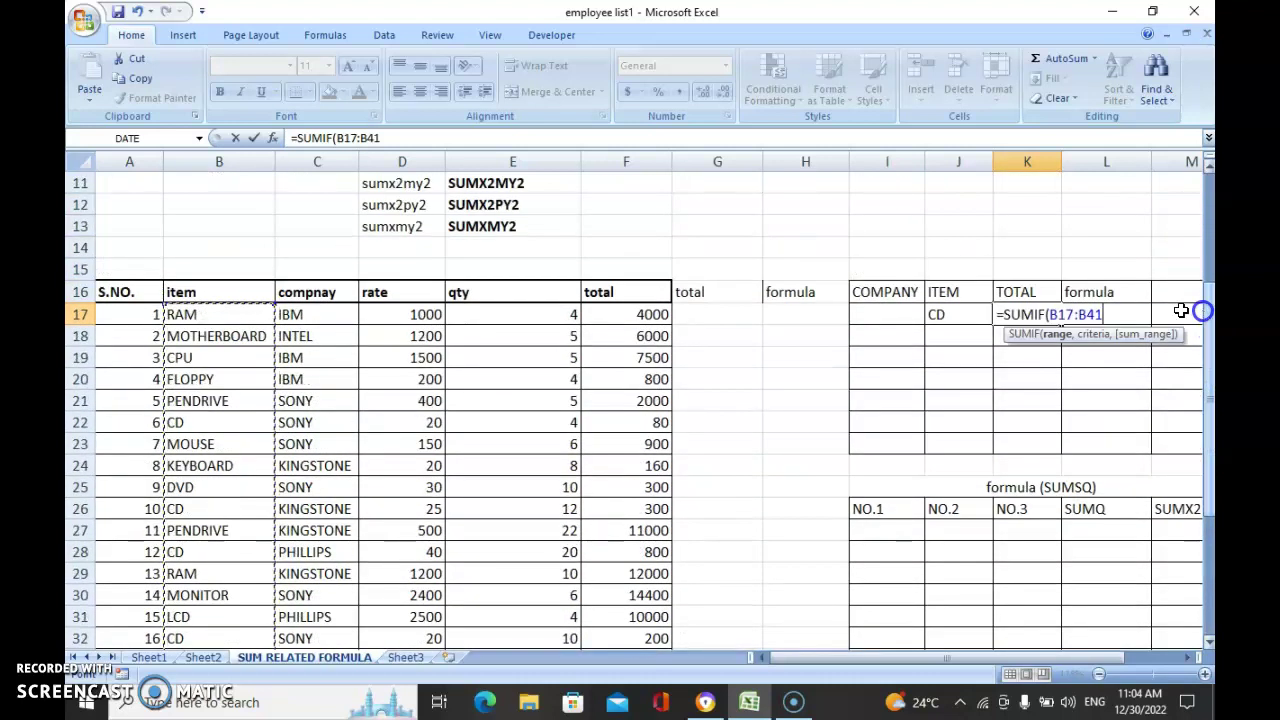
Finish the SUMIF with criteria J17 and sum range F17:F41, returning 1380 for CD
text(,)
click(955, 314)
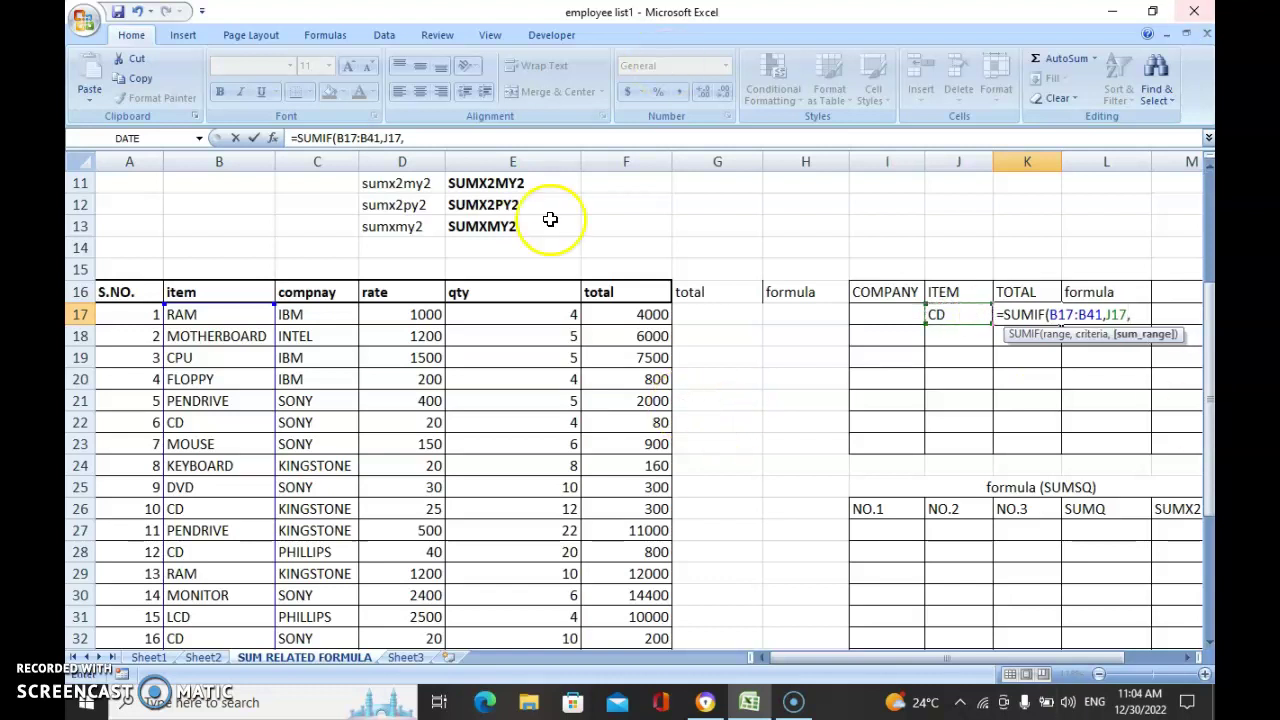
mouse_move(645, 314)
mouse_down()
mouse_move(622, 411)
mouse_move(626, 645)
mouse_move(712, 520)
mouse_up()
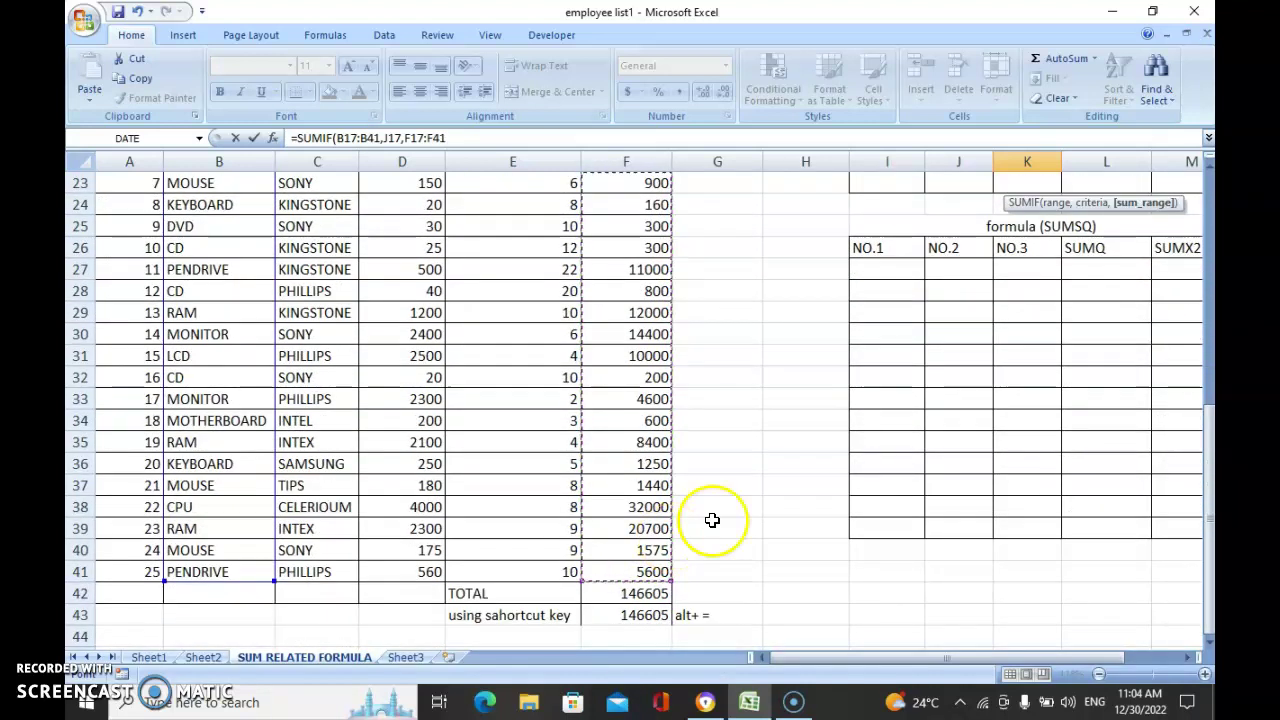
drag(1206, 443, 1208, 320)
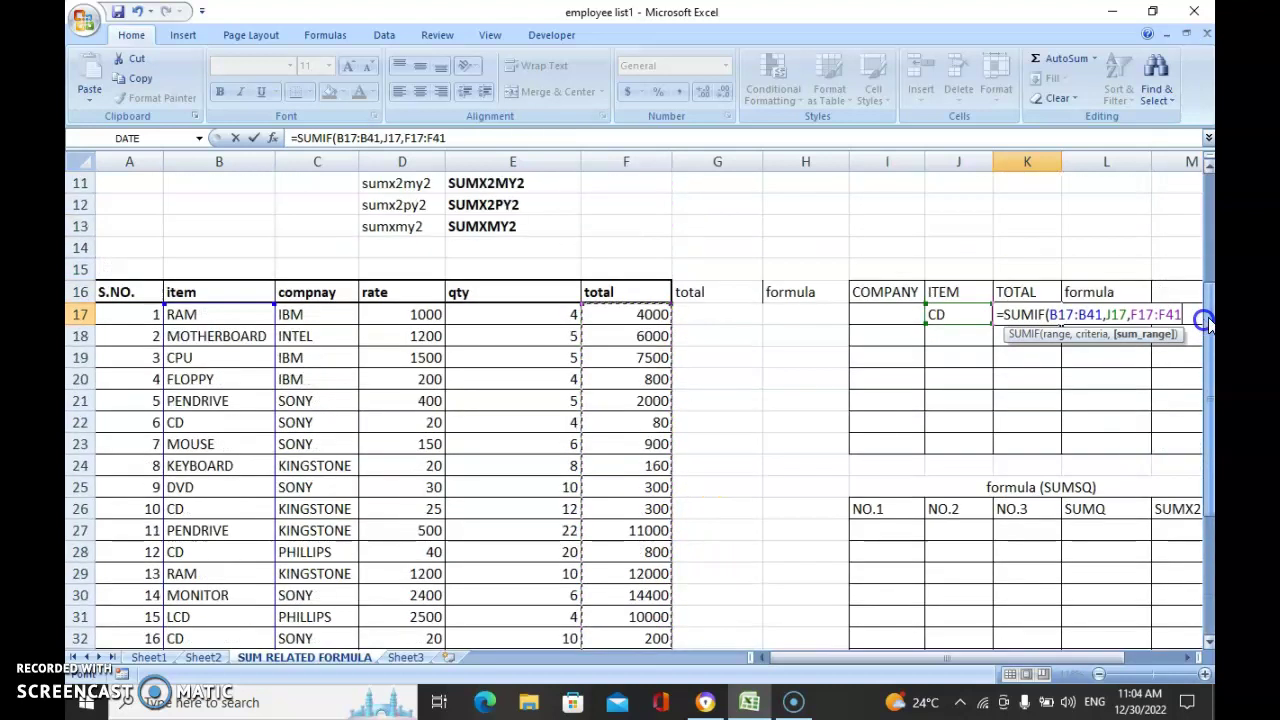
text())
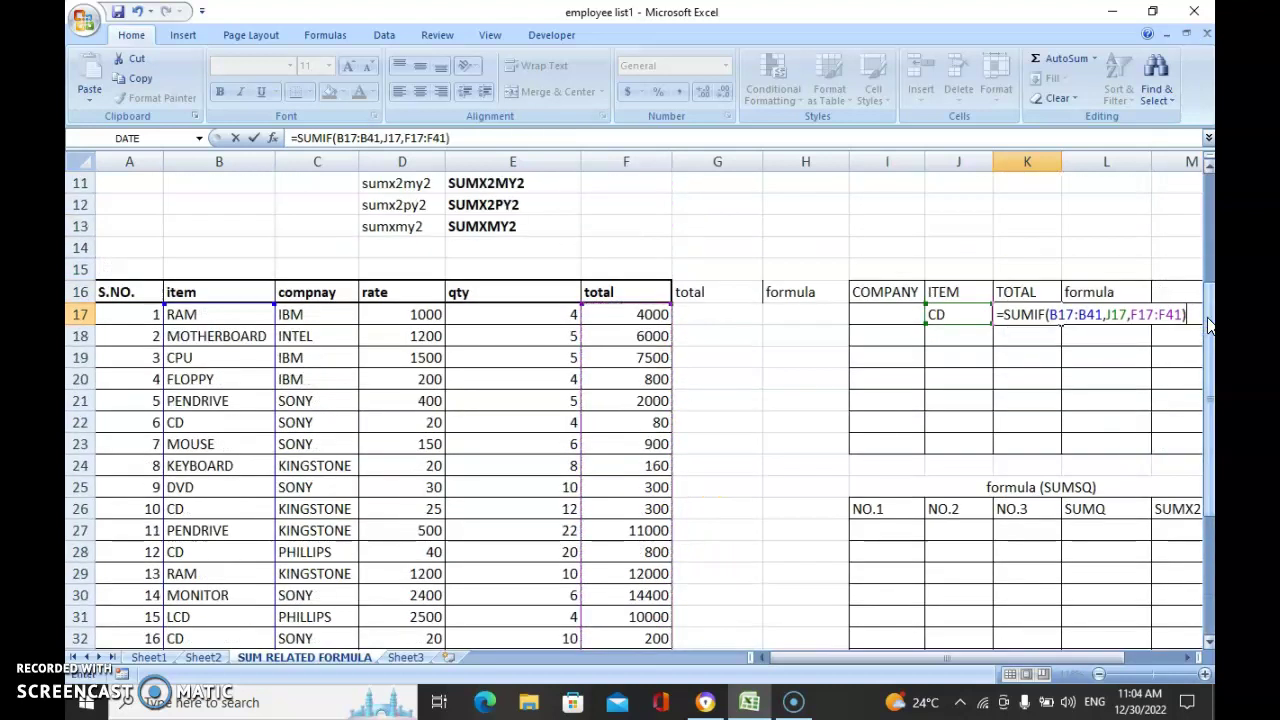
key(Return)
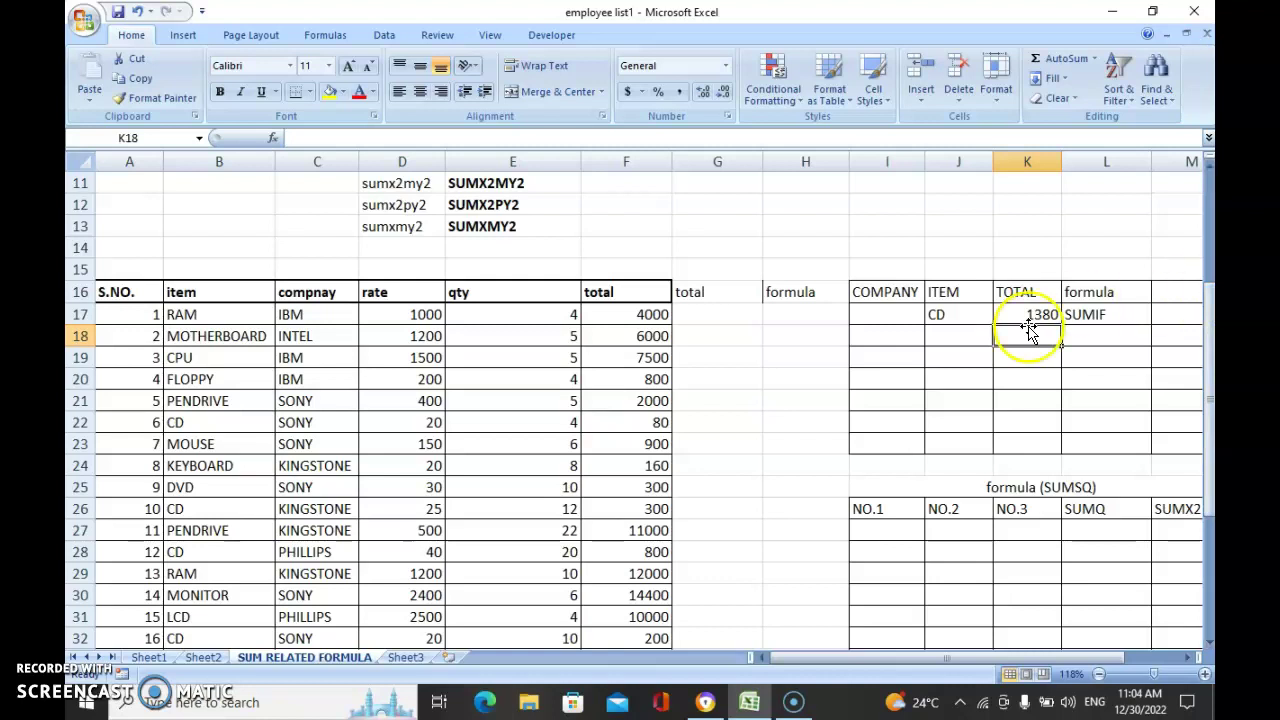
Try DVD and then RAM as the J17 item to watch K17 recalculate
click(1030, 316)
click(957, 318)
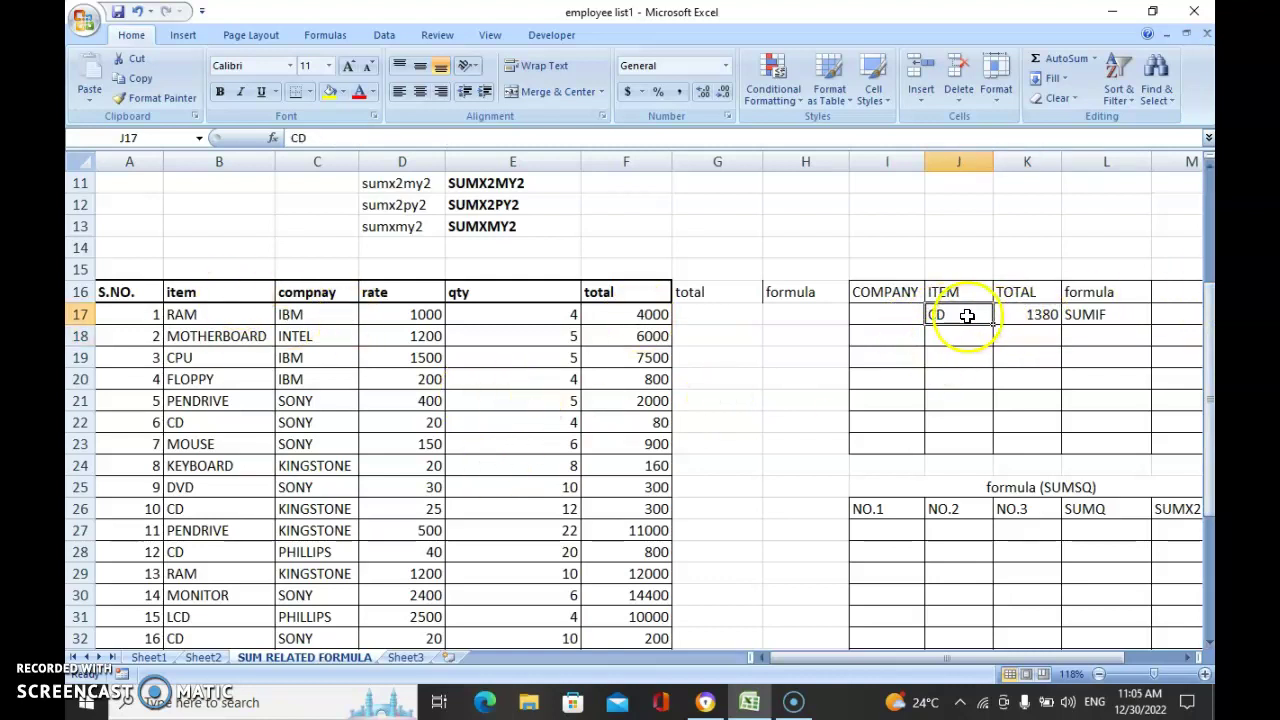
text(DVD)
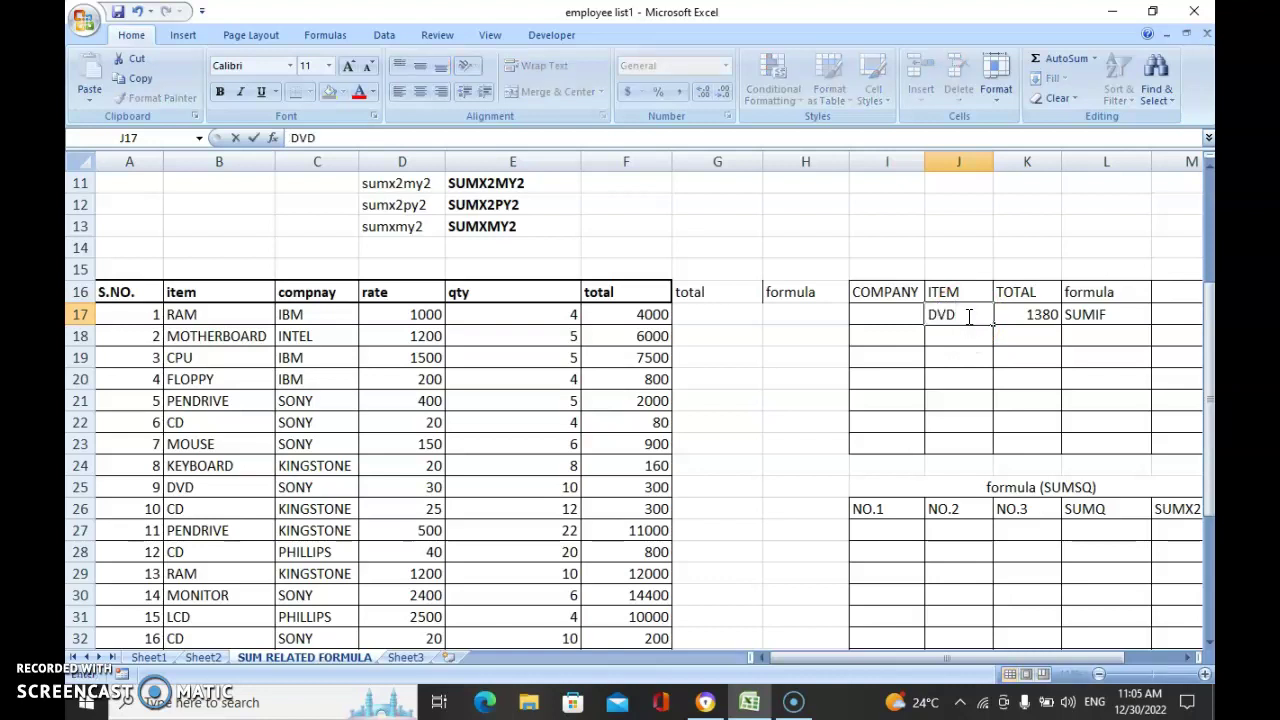
key(Return)
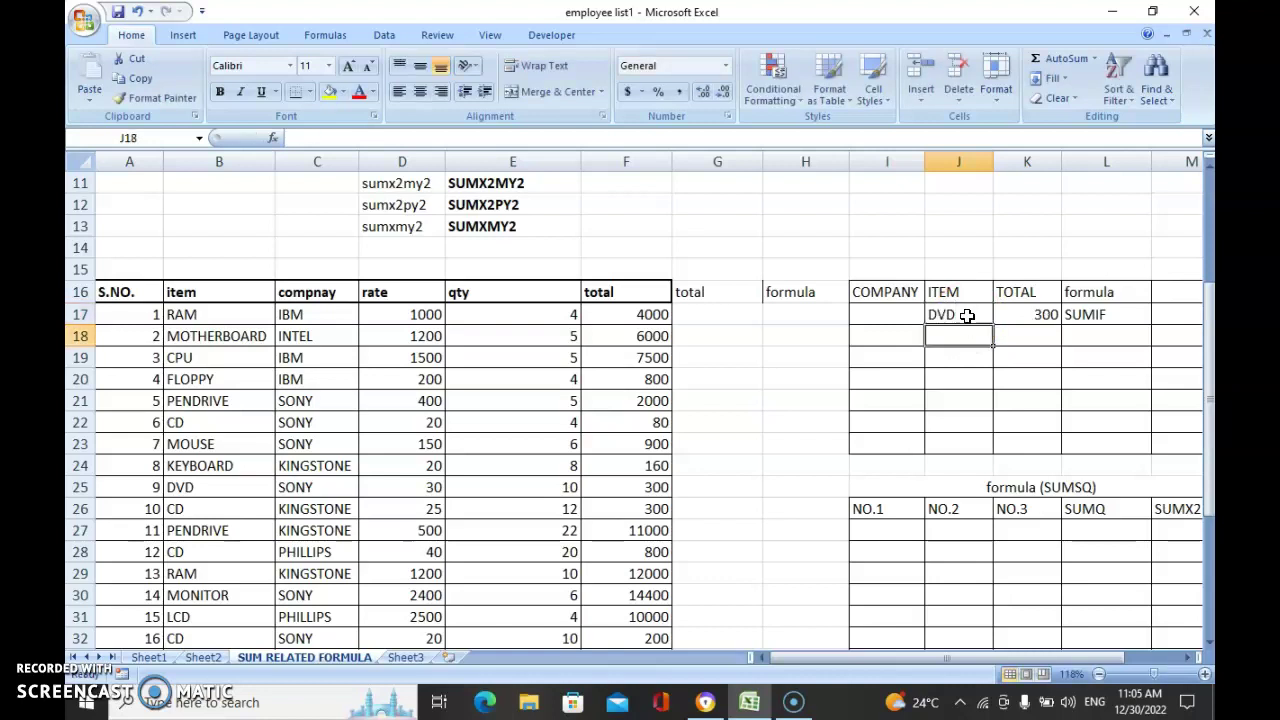
click(967, 316)
text(RAM)
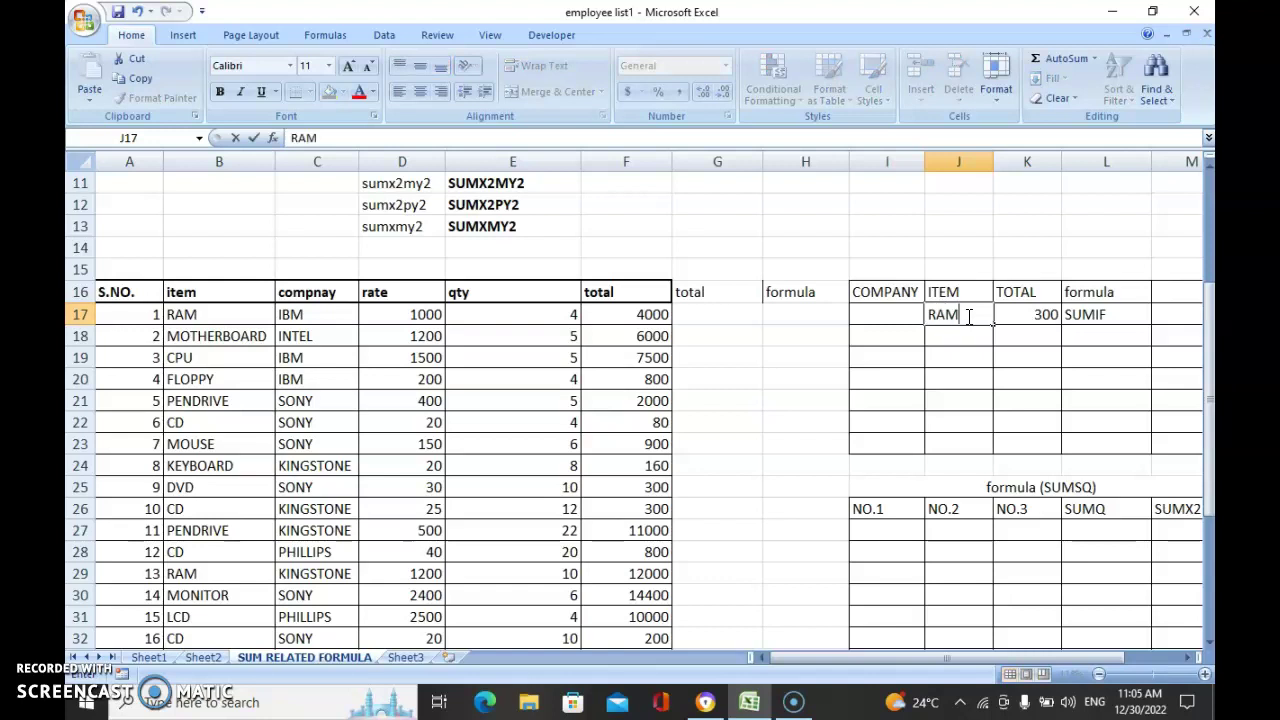
key(Return)
Set the J17 item to CPU so K17 shows 39500, then select the SUMIFS label in E8
click(967, 316)
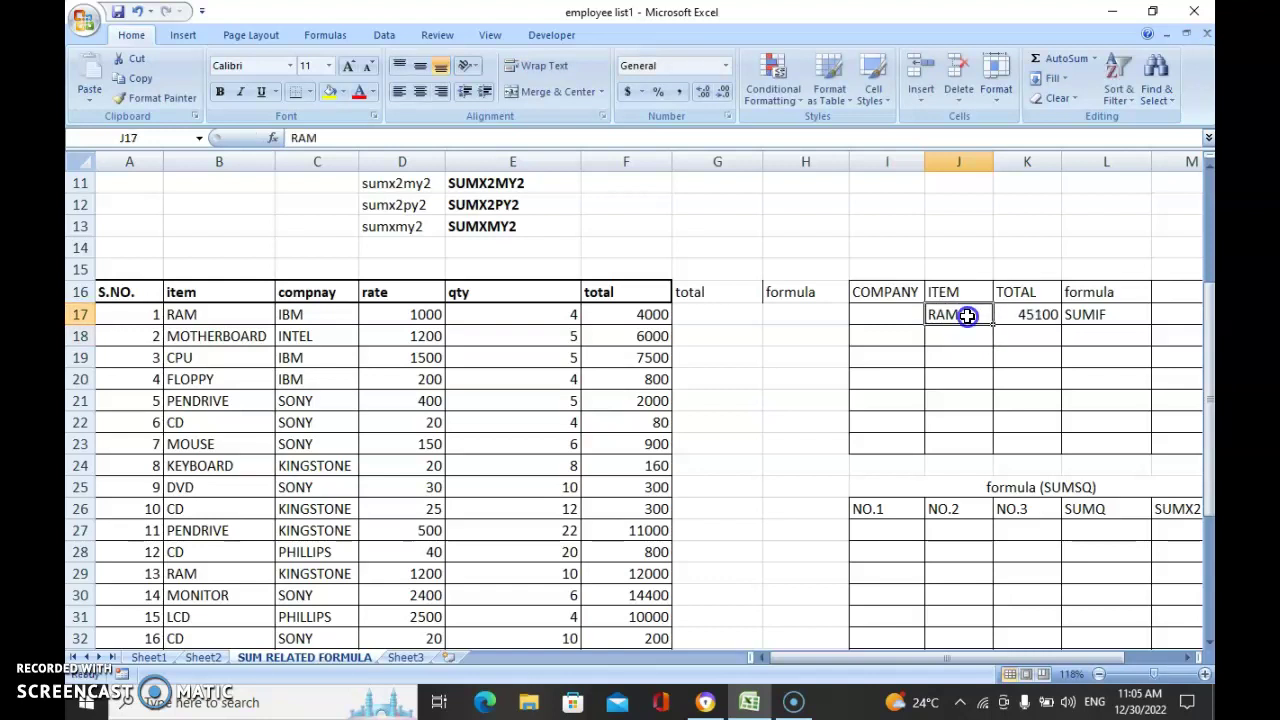
text(CPU)
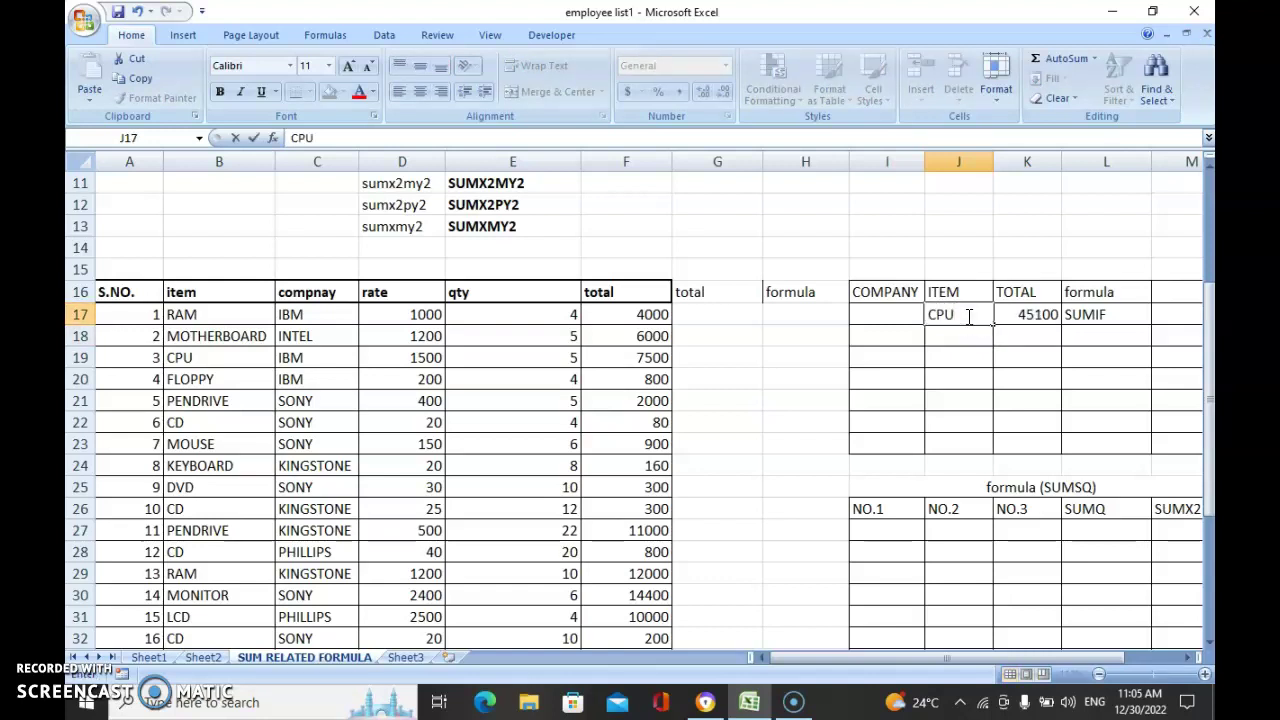
key(Return)
click(967, 316)
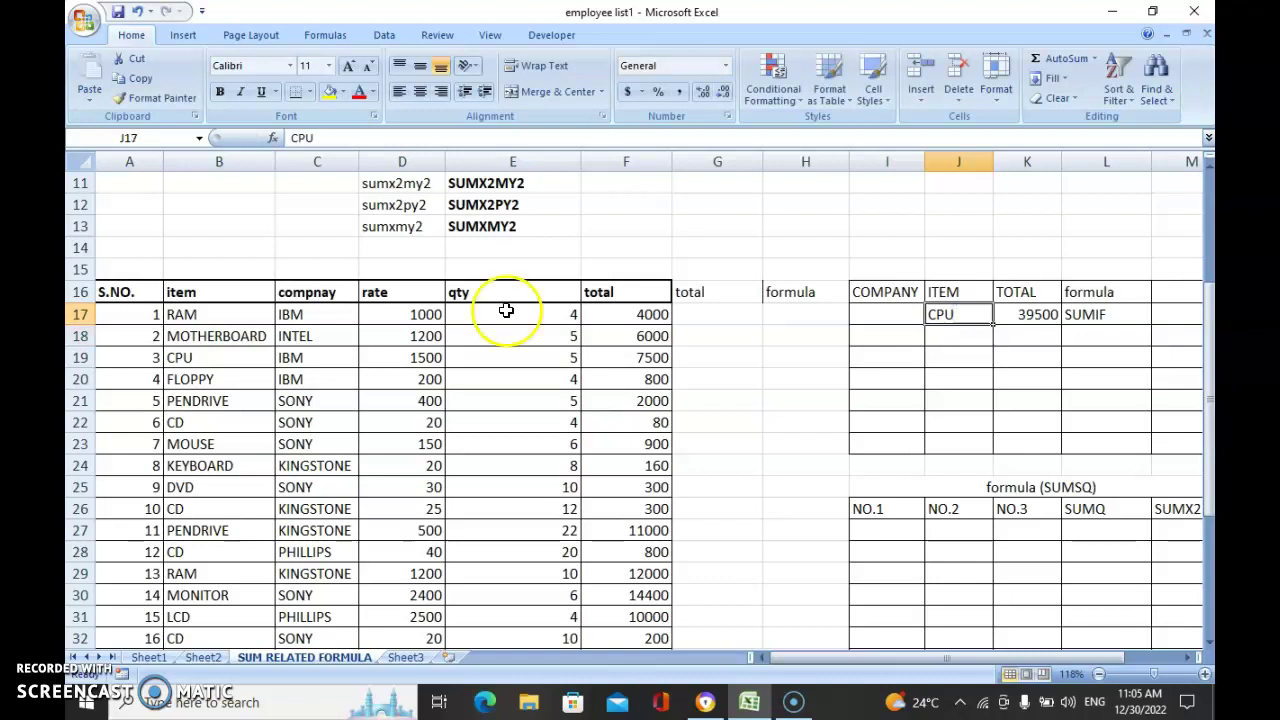
click(1038, 318)
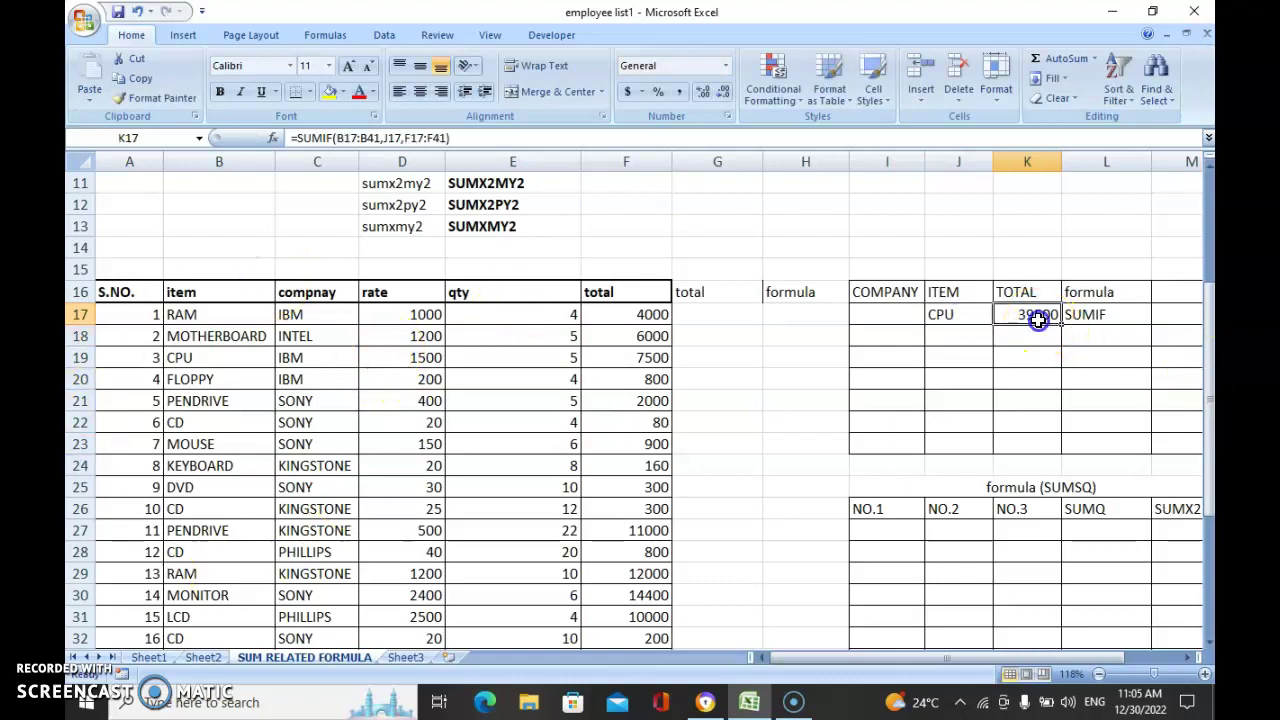
click(1095, 337)
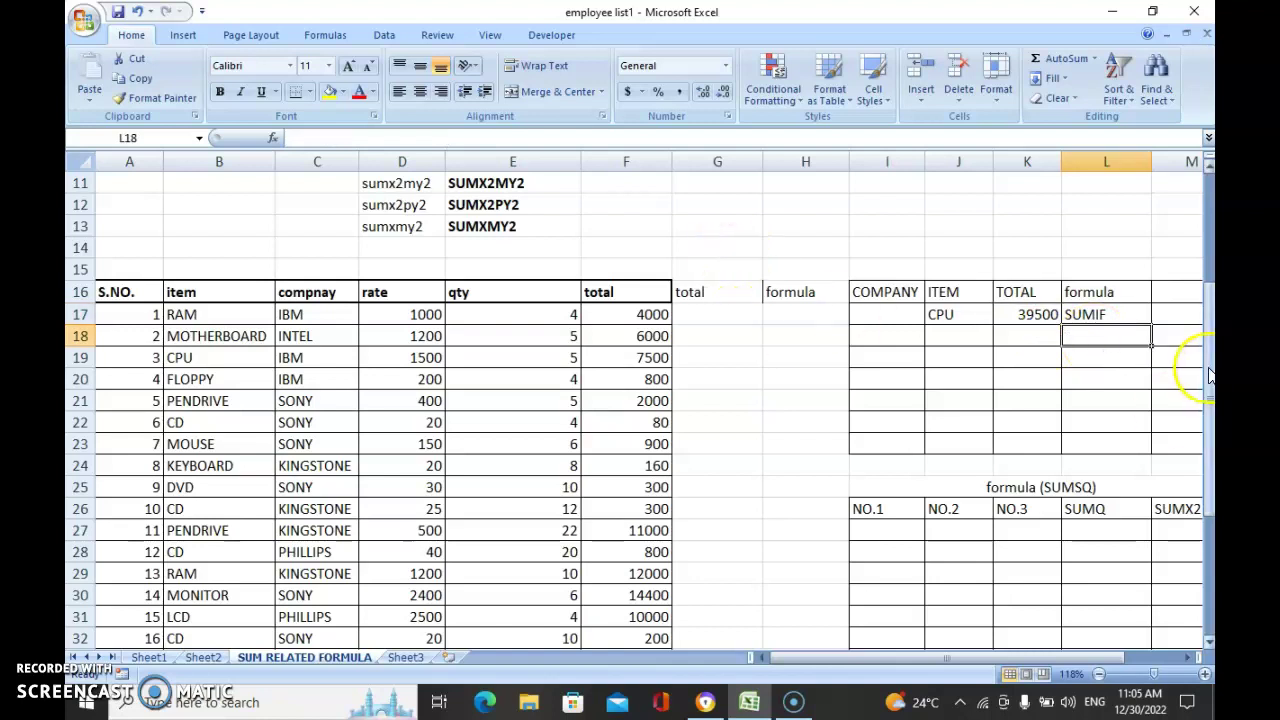
scroll(1208, 375, up, 1)
click(522, 191)
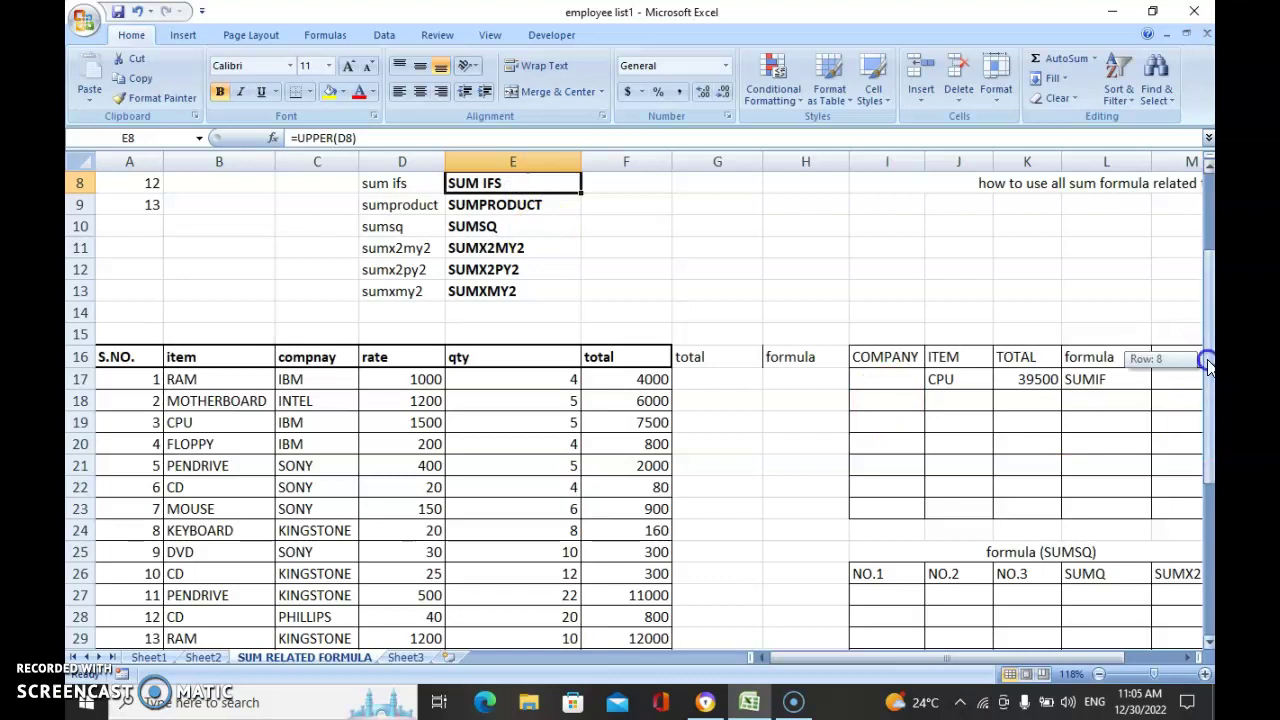
Enter SONY in I18, CD in J18 and the label SUMIFS in L18, and begin =SUMIFS in K18
drag(1207, 364, 1207, 376)
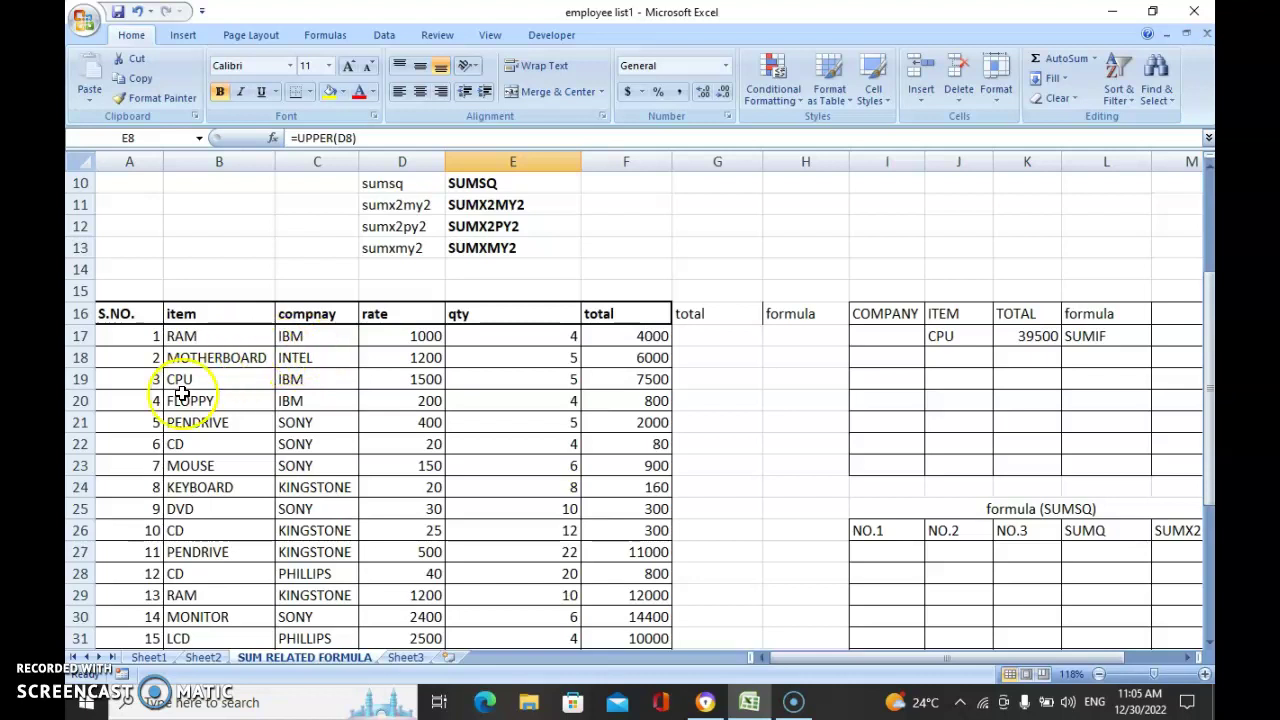
click(878, 357)
text(SONY)
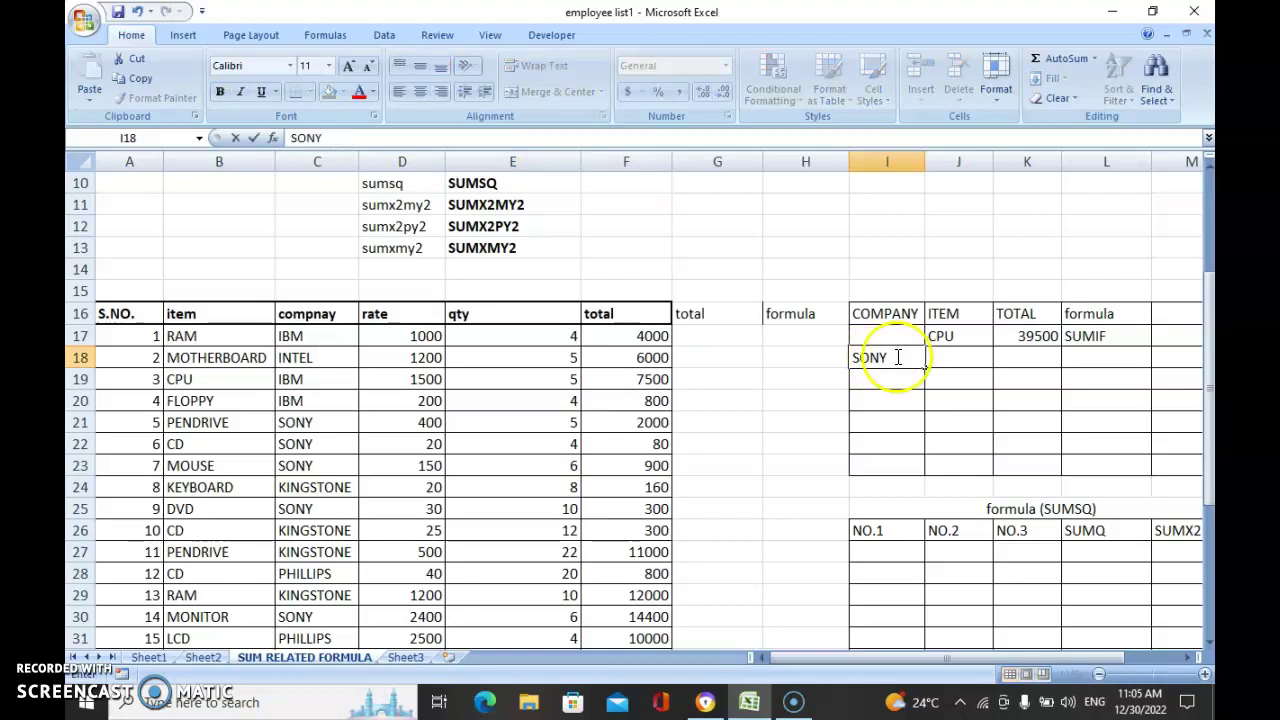
key(Tab)
text(C)
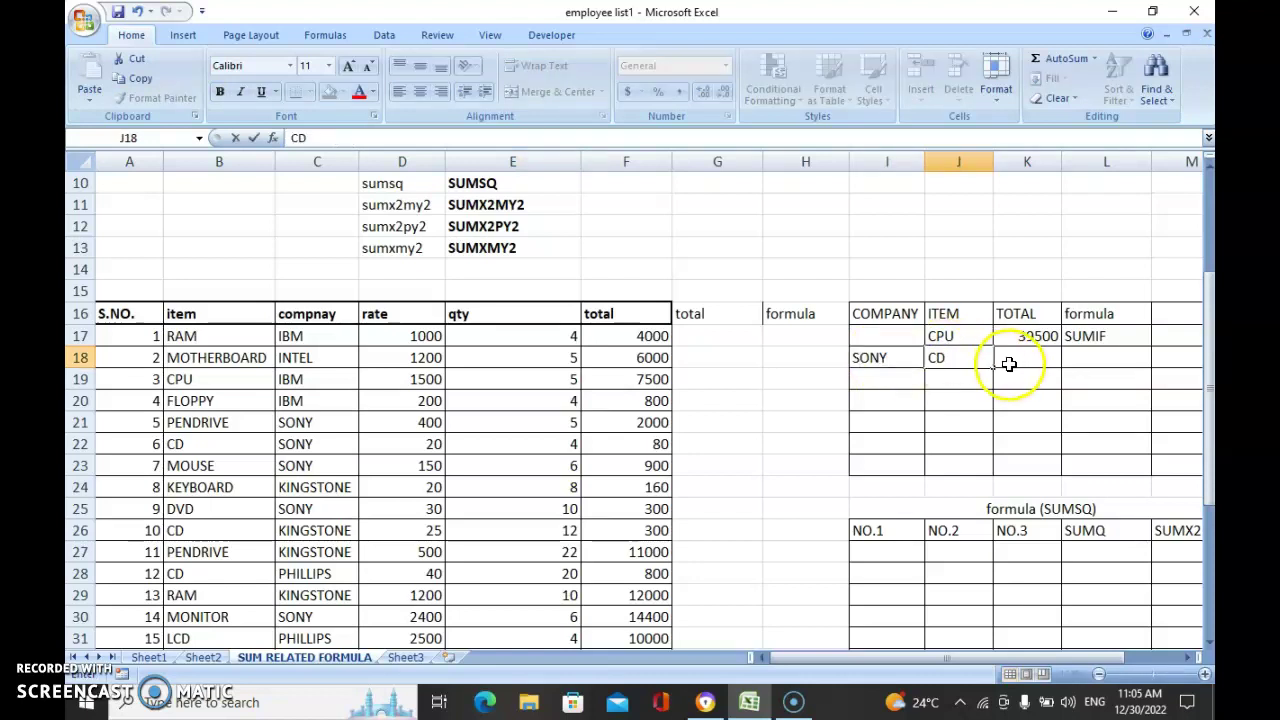
click(1082, 361)
text(SUMIFS)
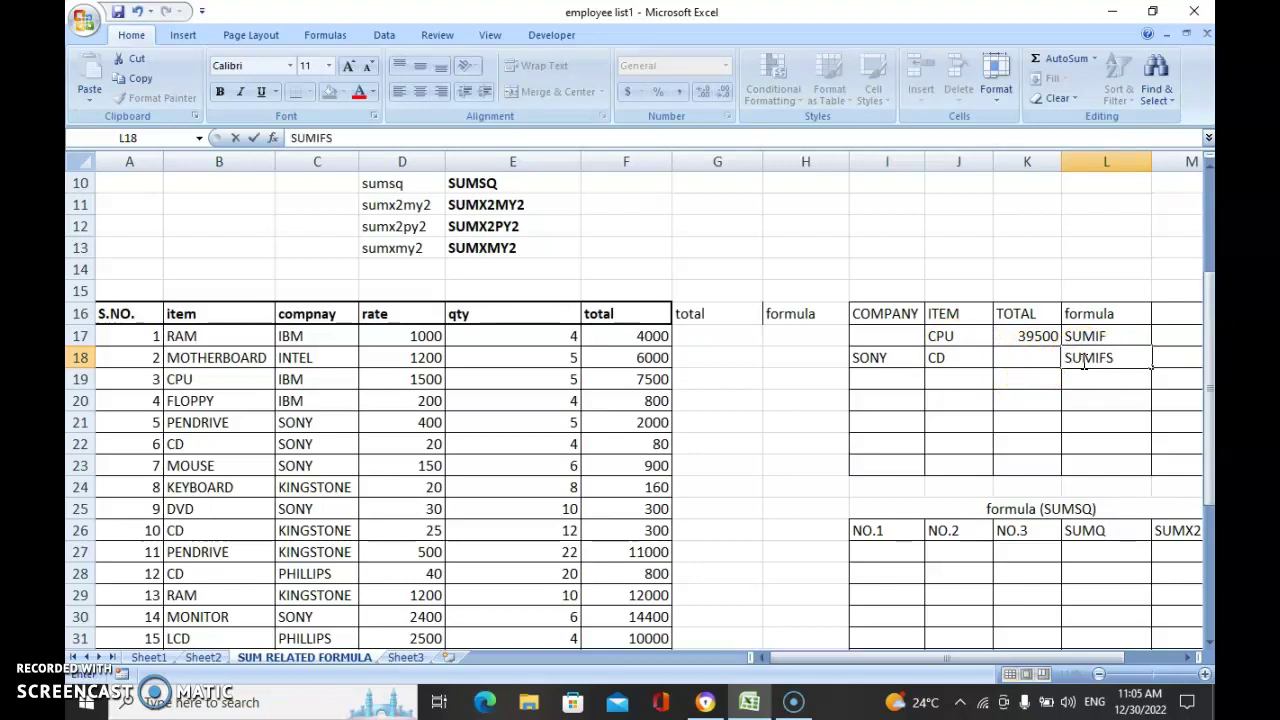
click(1026, 352)
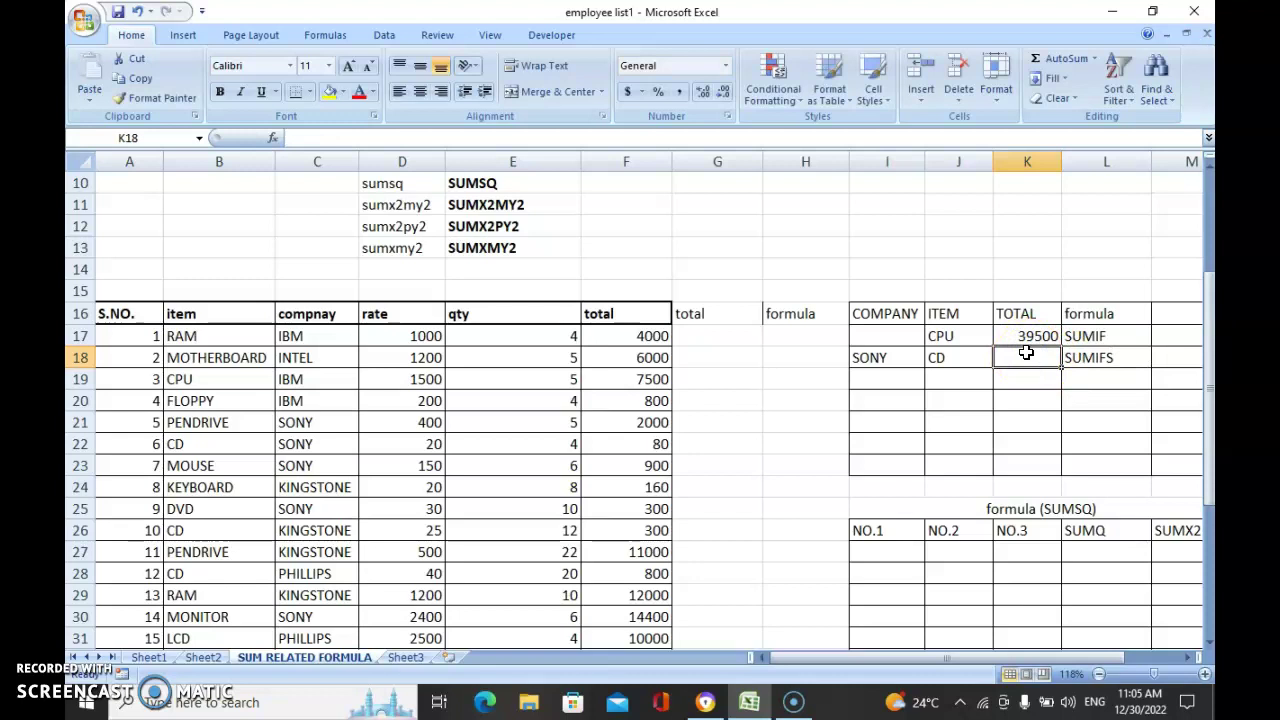
text(=SUMIFS)
Insert SUMIFS in K18 with sum range F17:F41 and the item column B17:B41 as first criteria range
click(1050, 384)
click(1052, 384)
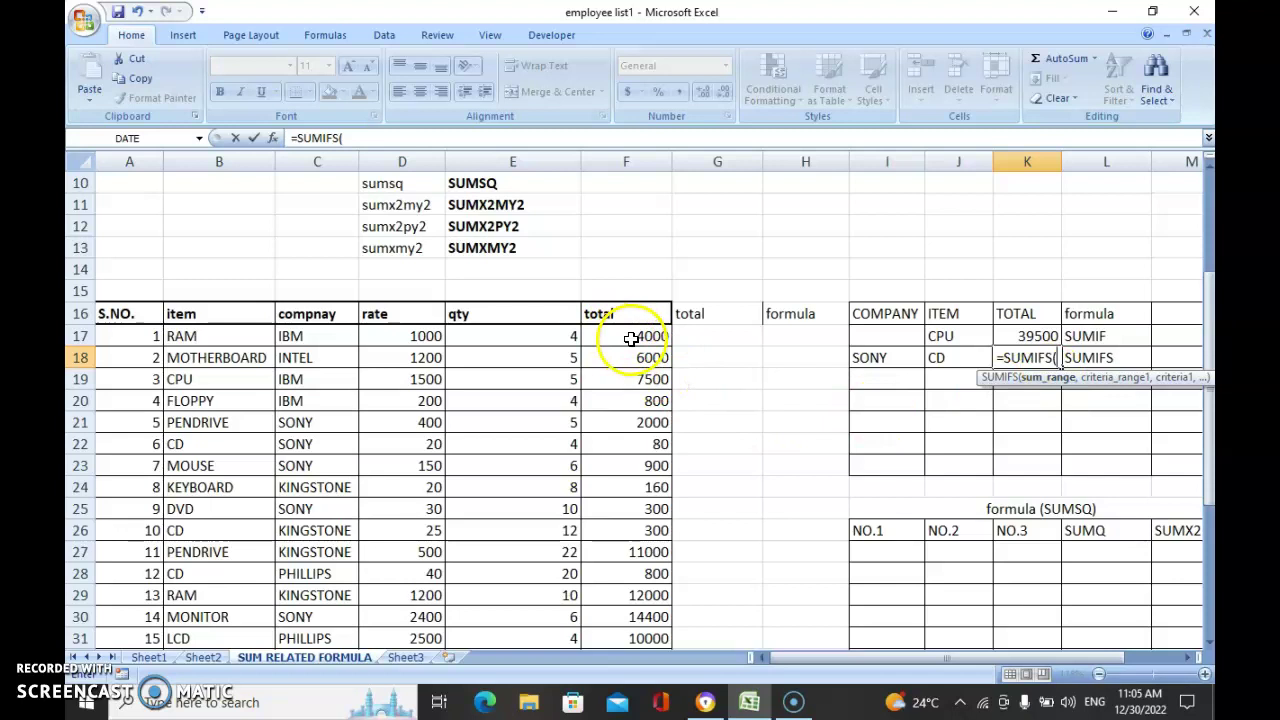
mouse_move(631, 334)
mouse_down()
mouse_move(628, 690)
mouse_move(640, 575)
mouse_up()
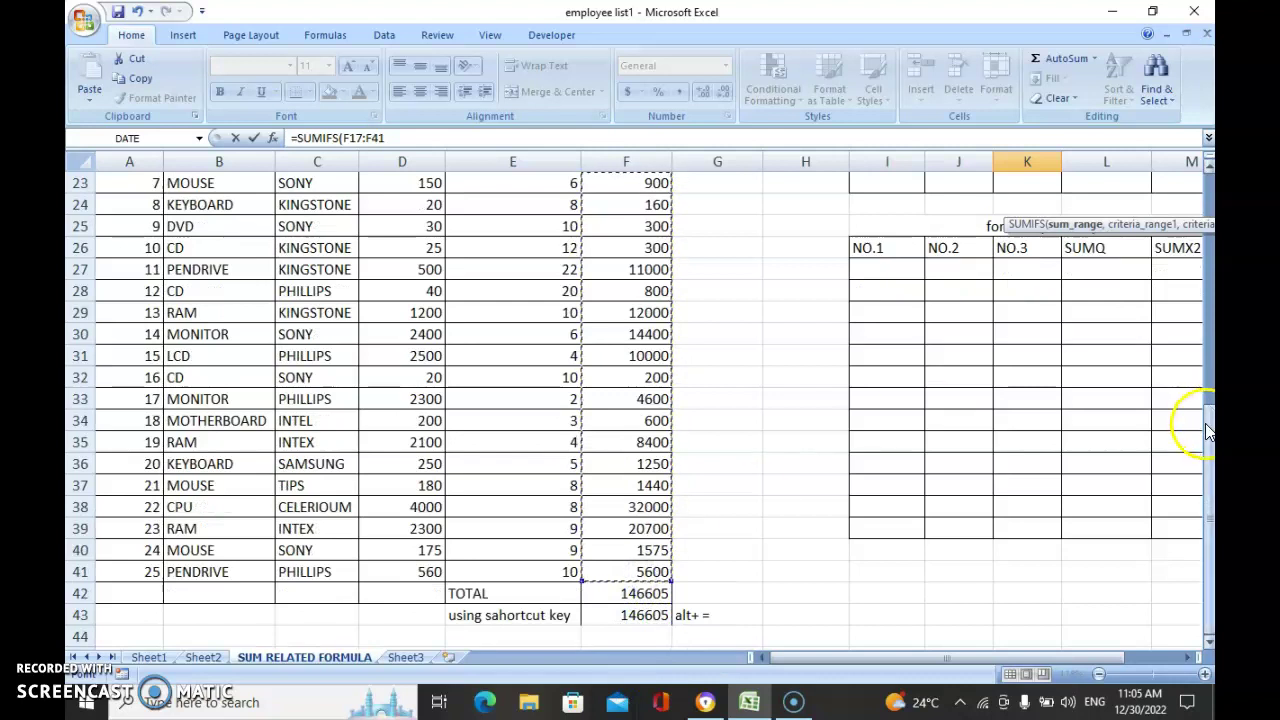
scroll(1194, 400, up, 3)
text(,)
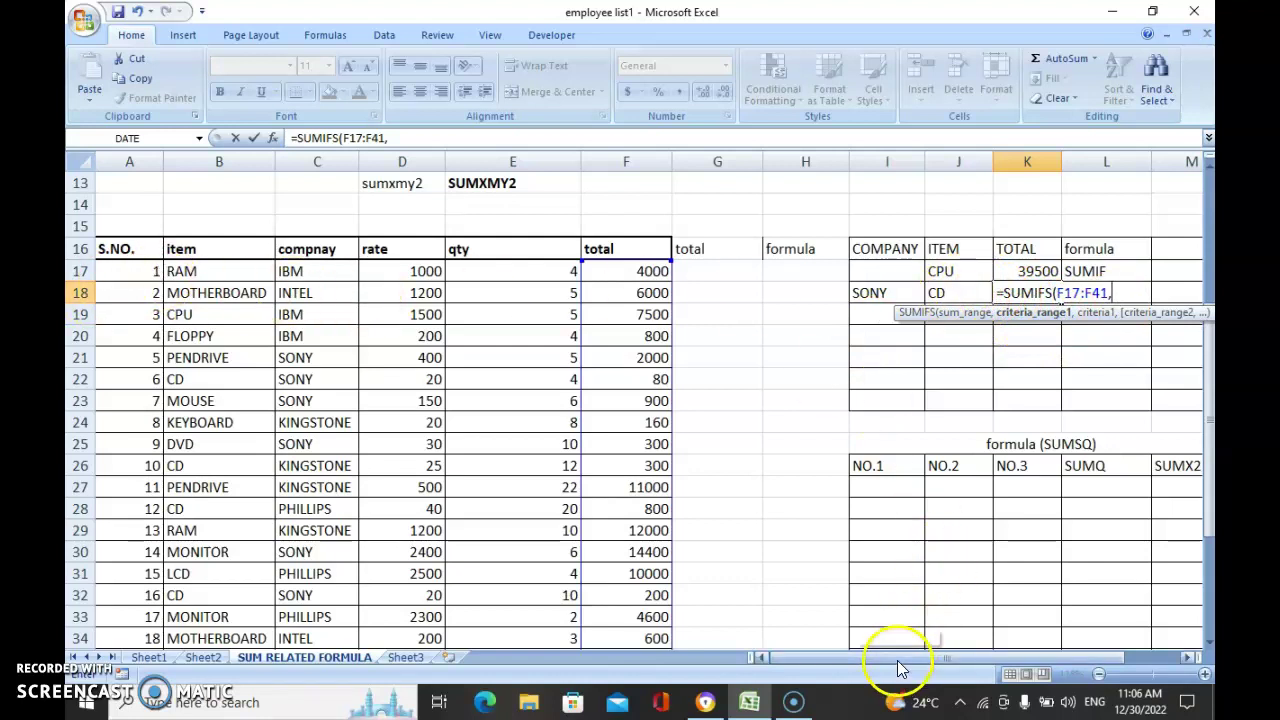
drag(198, 277, 193, 680)
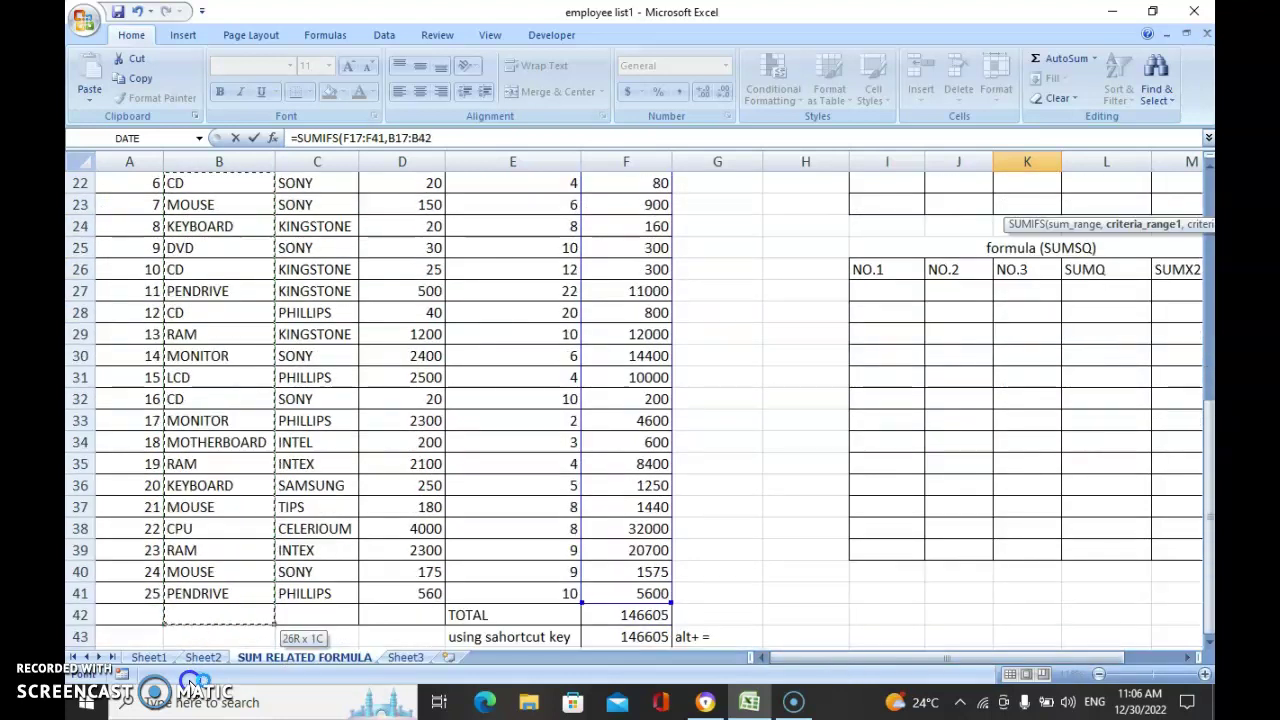
drag(193, 680, 197, 575)
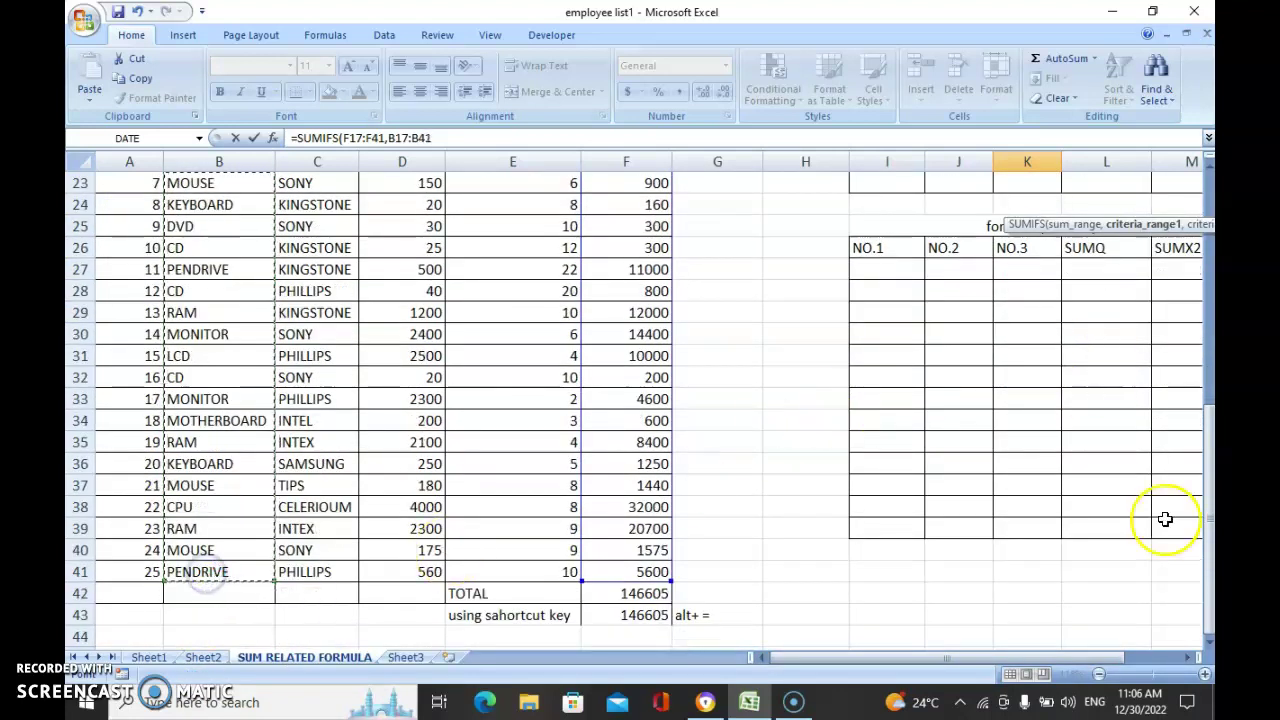
drag(1210, 520, 1210, 420)
Add criteria J18, C17:C41 and I18 to complete the SUMIFS, returning 280 for SONY CD
text(,J18)
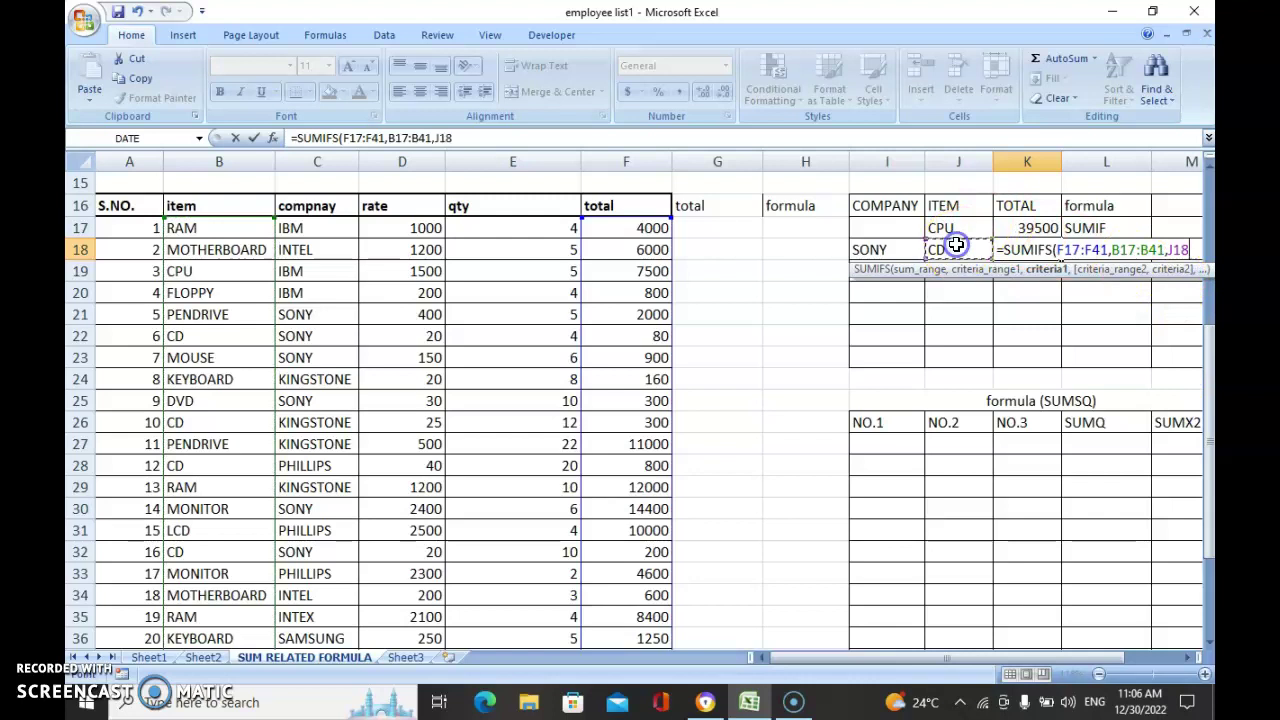
text(,)
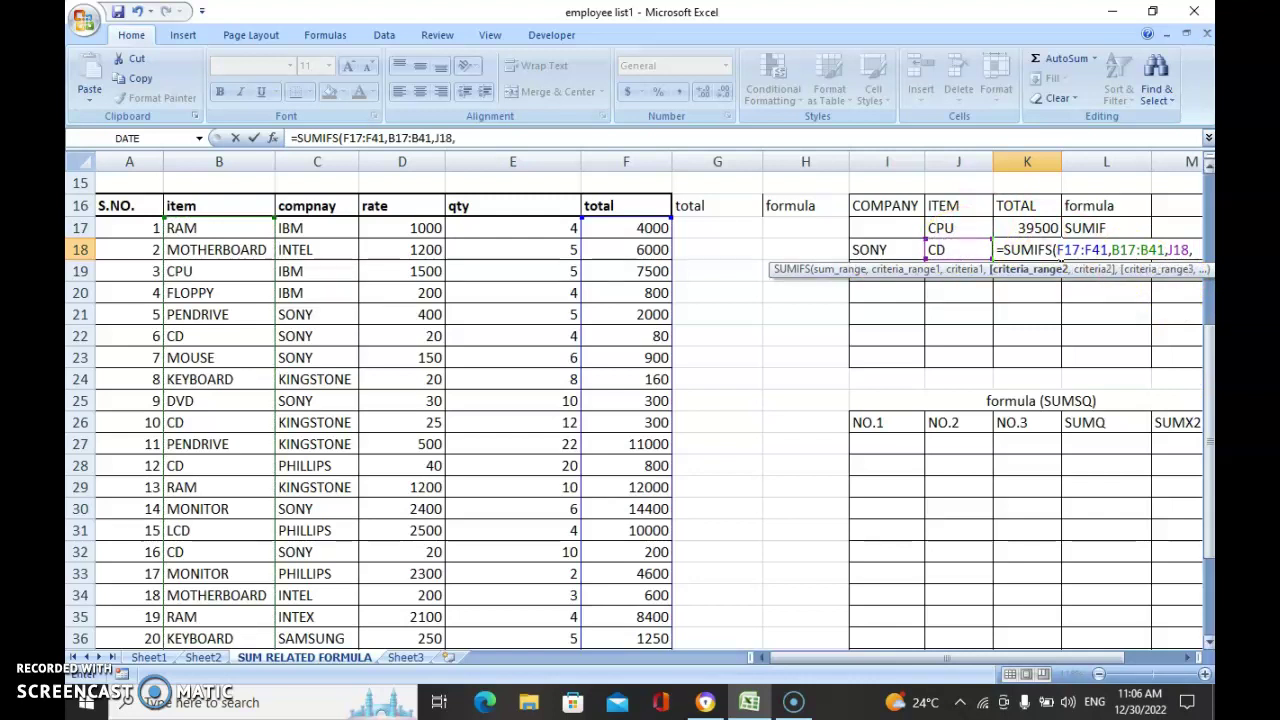
drag(290, 226, 303, 596)
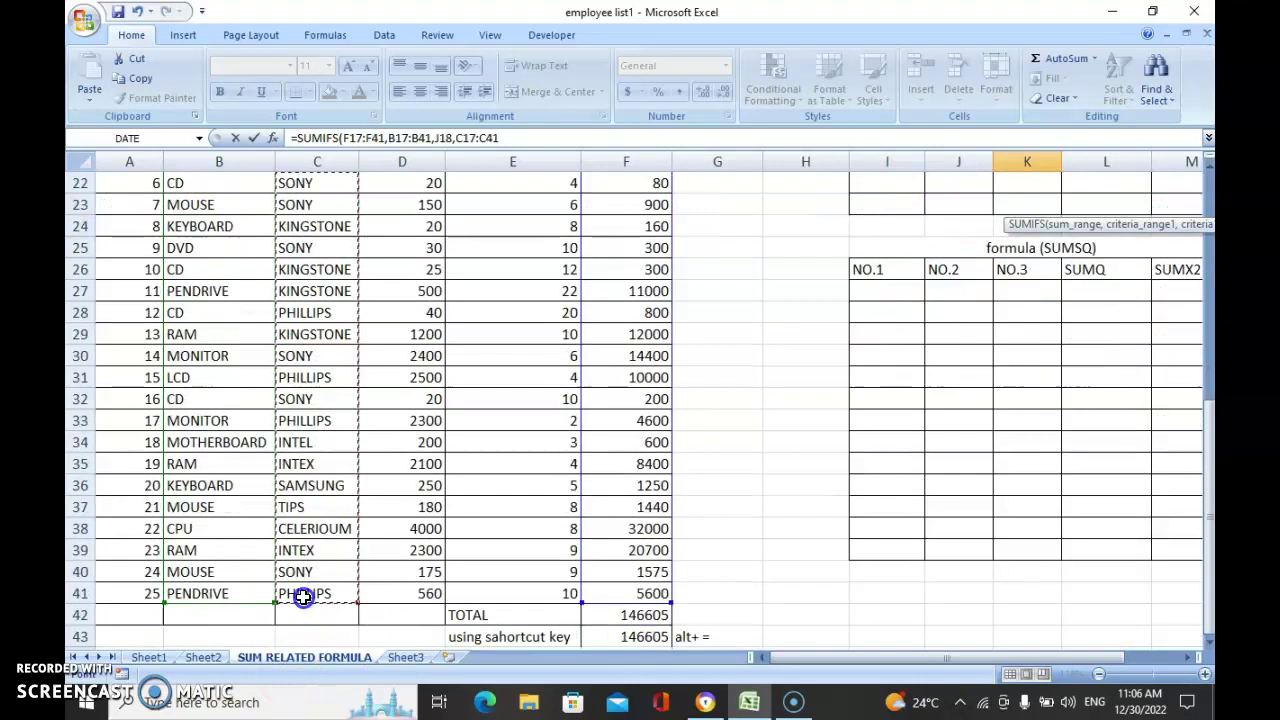
text(,)
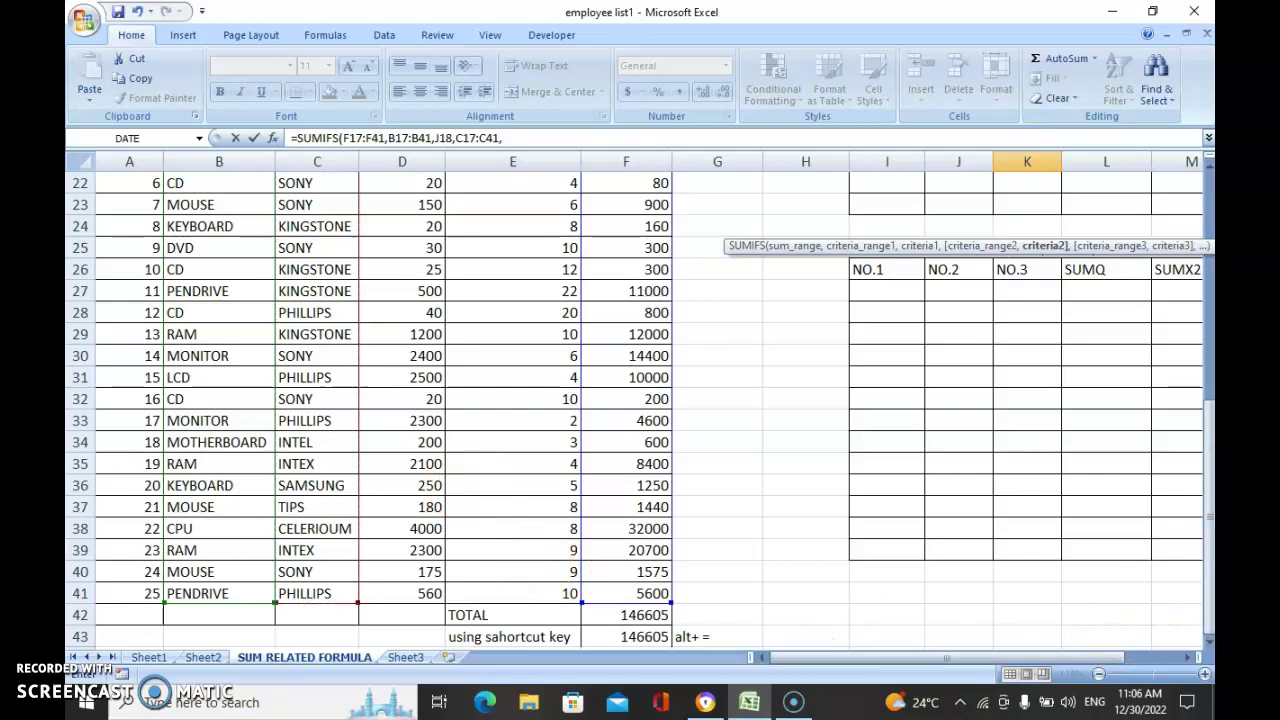
drag(1210, 538, 1210, 430)
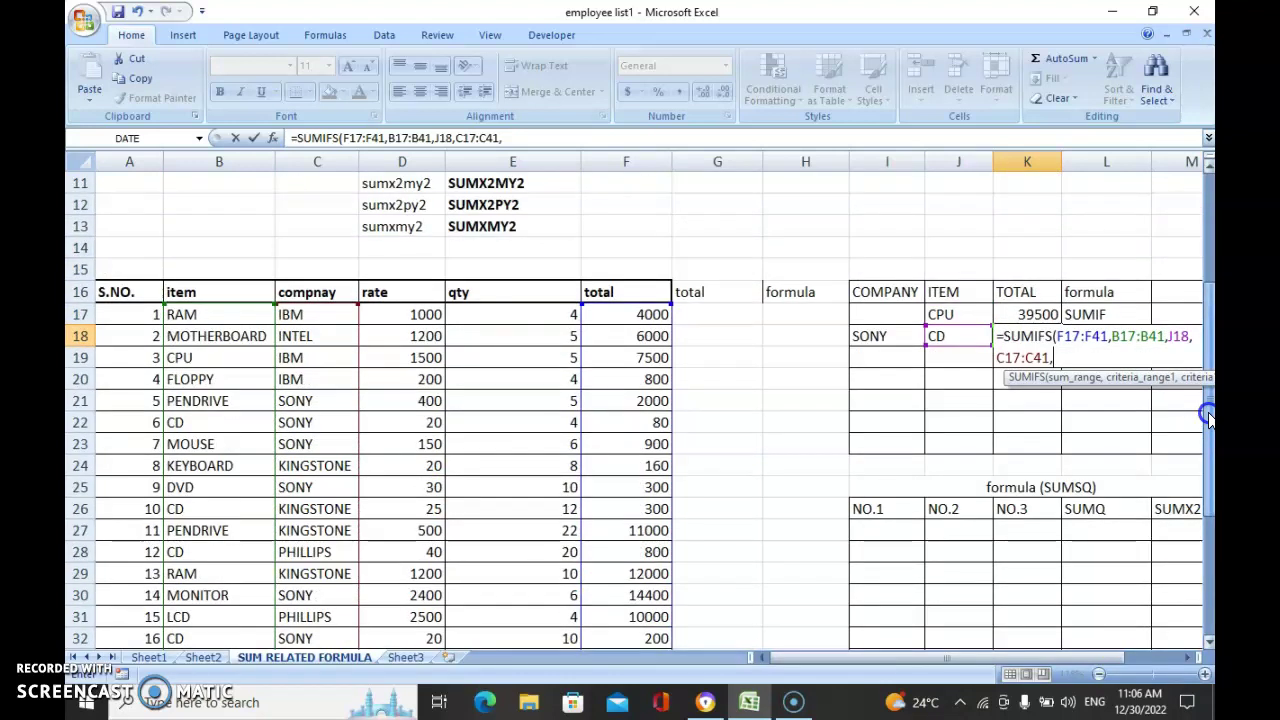
click(878, 340)
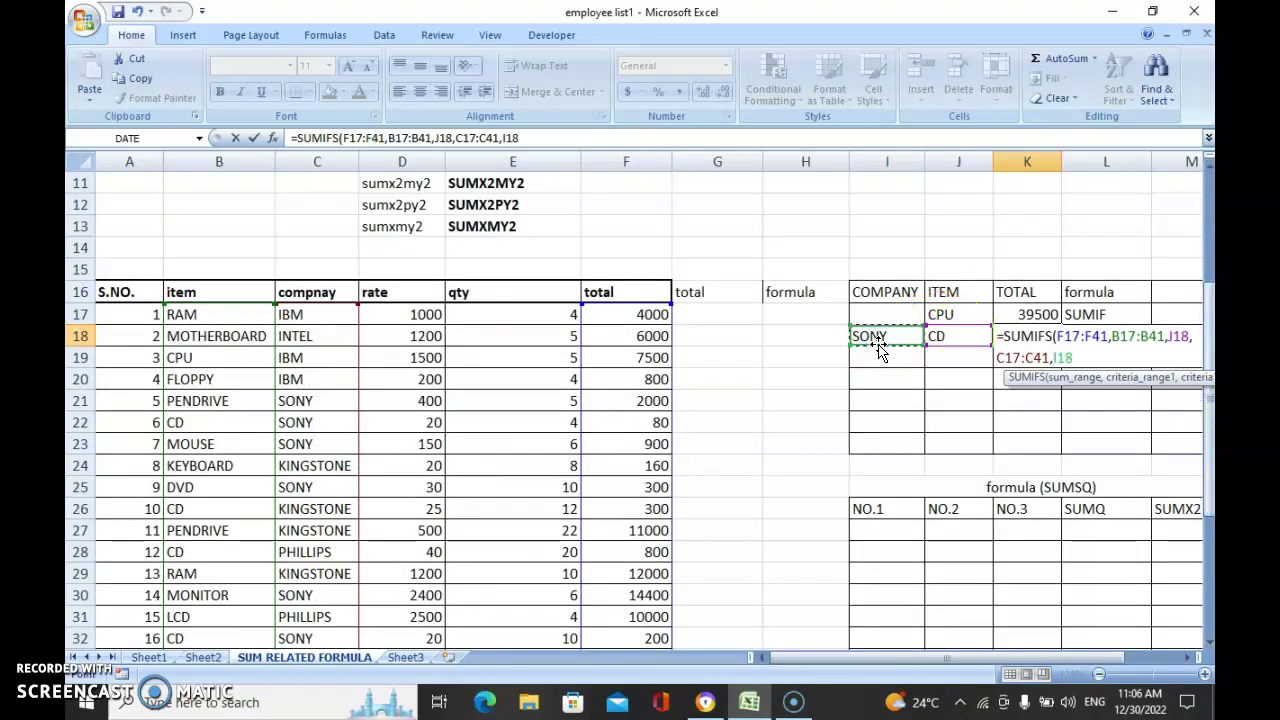
text())
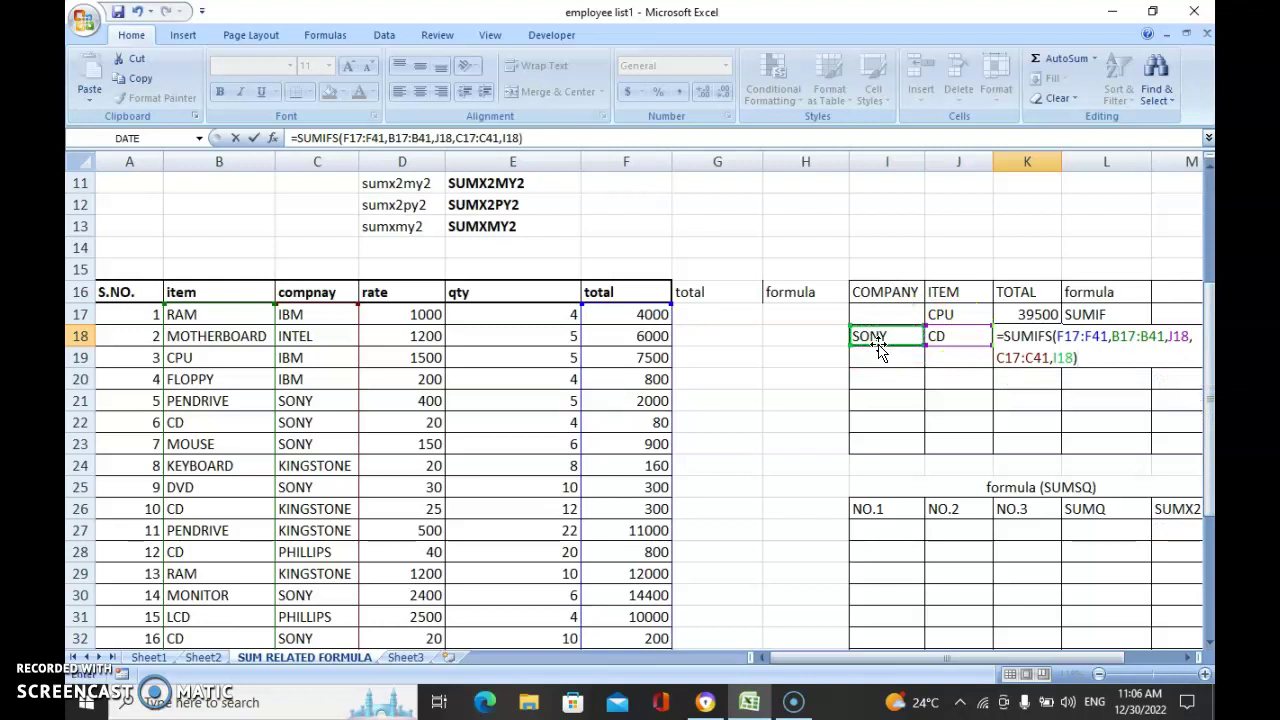
key(Return)
click(1015, 340)
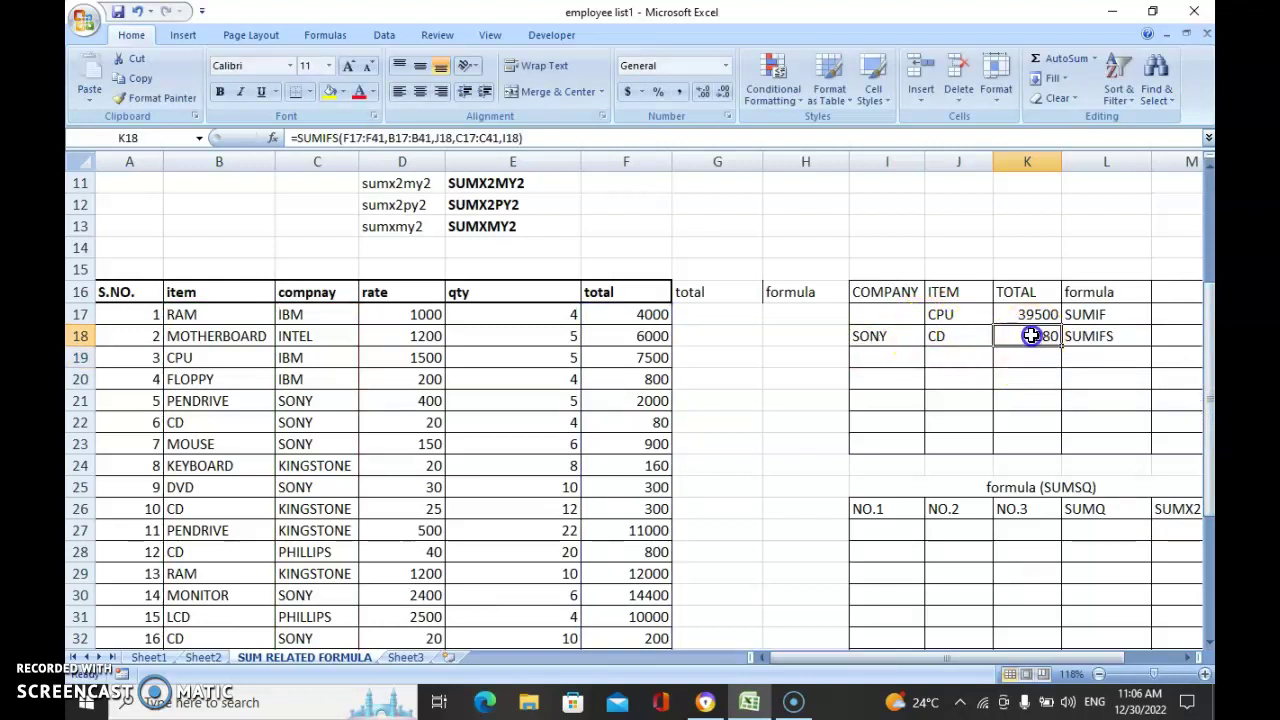
Review the SUMIFS formula and its CD and SONY criteria
click(940, 336)
click(1046, 332)
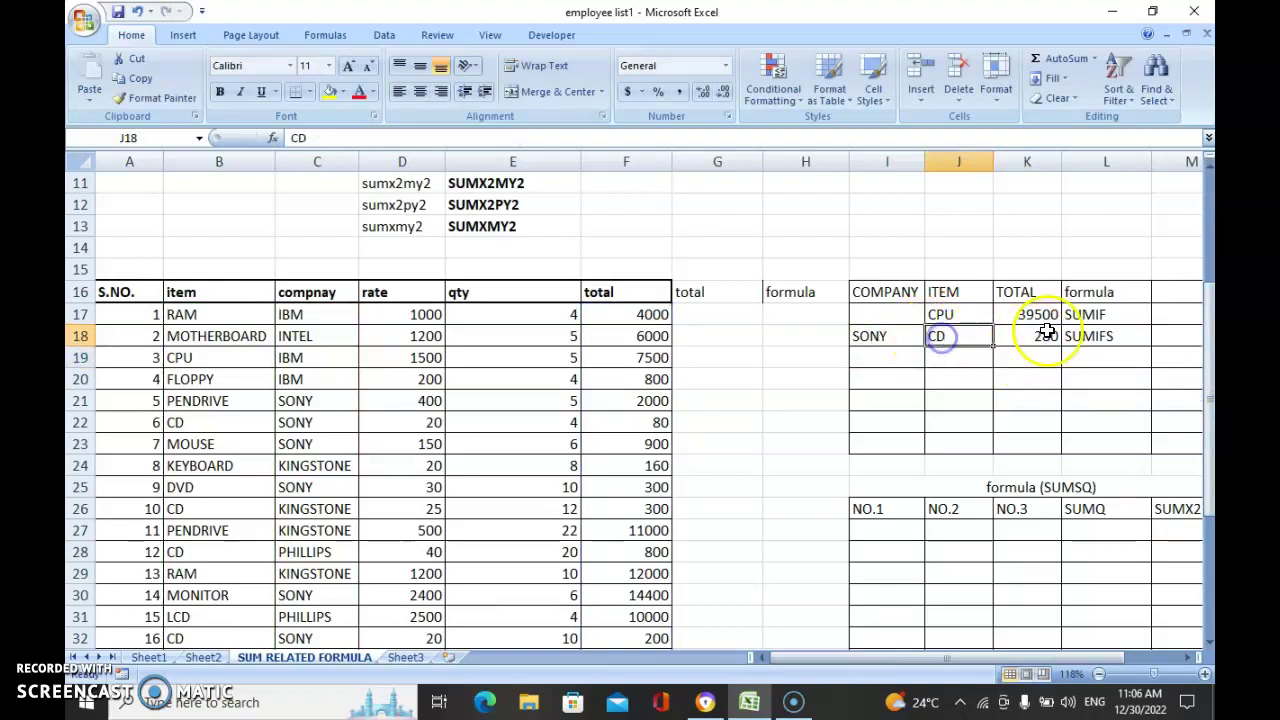
click(899, 336)
click(1000, 333)
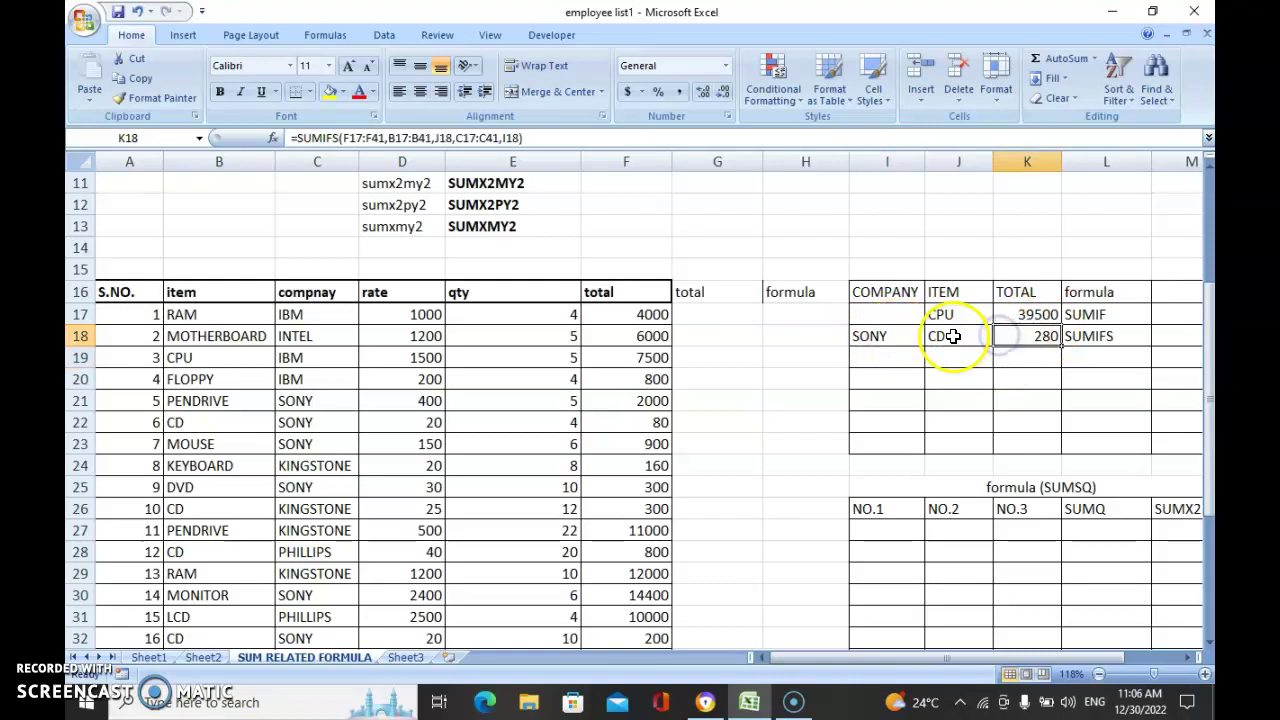
Change the J18 item to DVD and then RAM to watch K18 recalculate
click(953, 336)
text(DV)
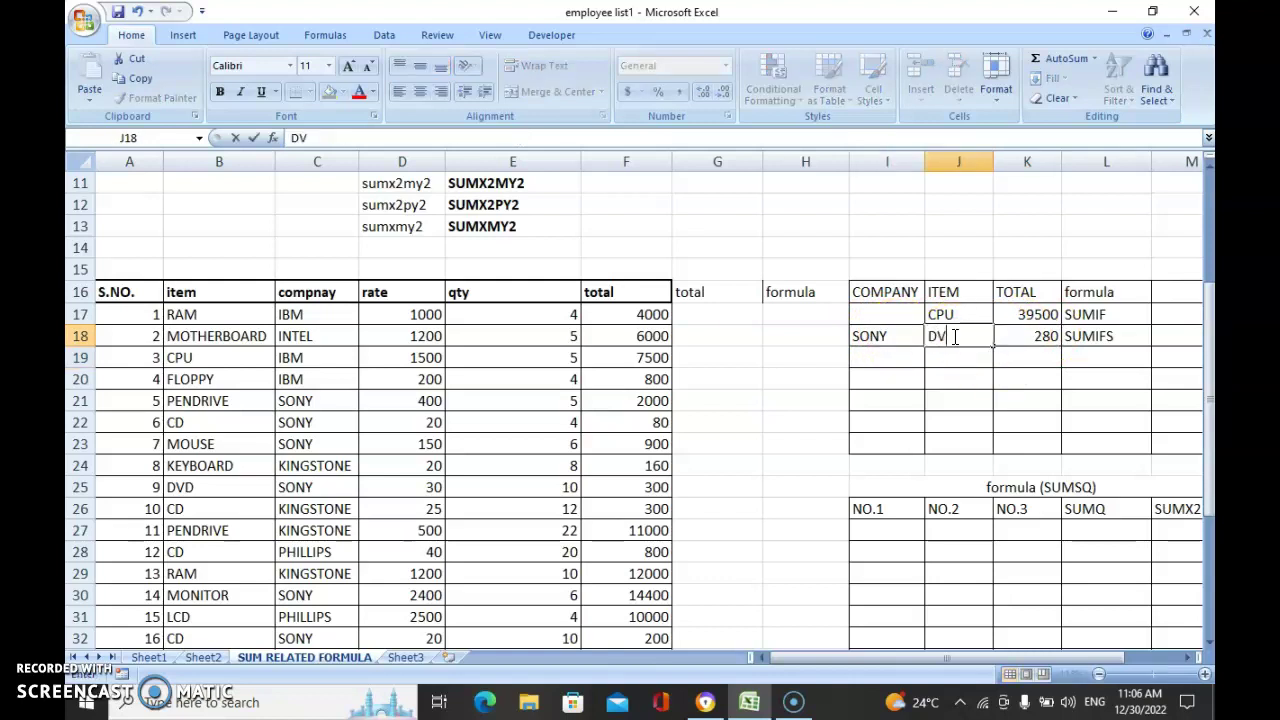
key(Return)
click(953, 337)
text(RA)
key(Return)
Confirm RAM rows belong to IBM, then set I18 to IBM so K18 shows 4000
click(953, 337)
click(1070, 338)
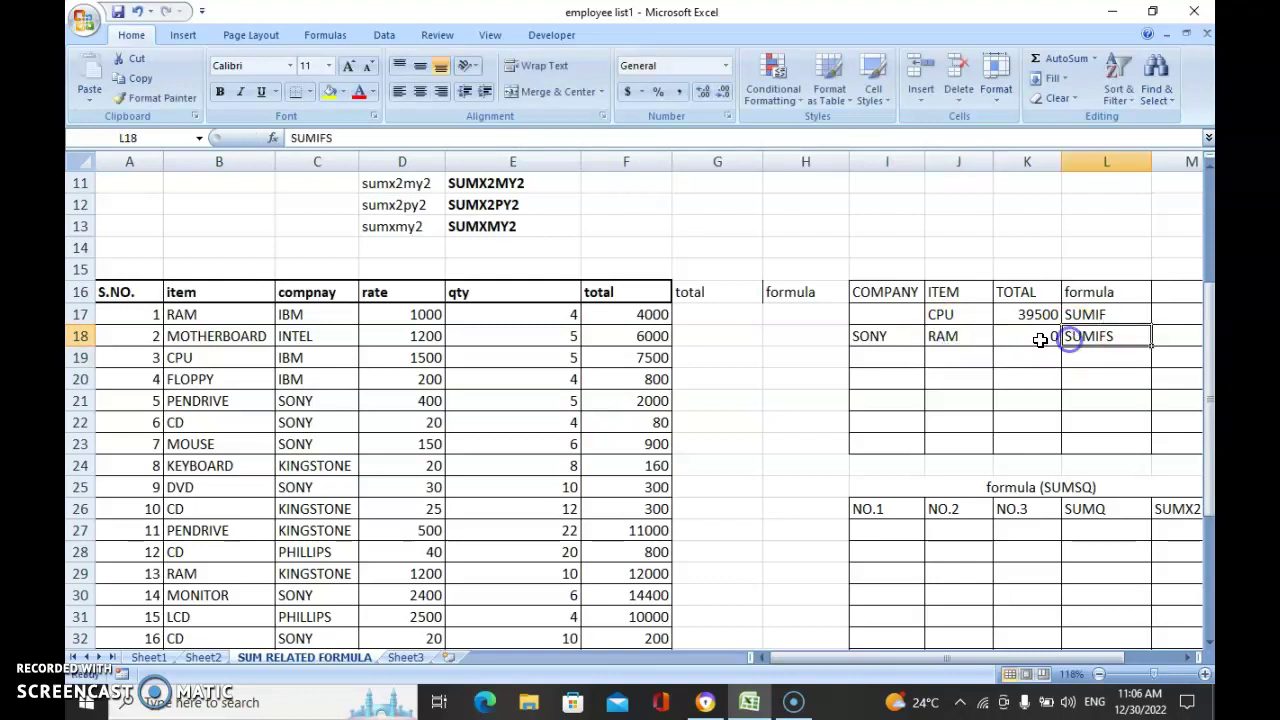
click(1037, 340)
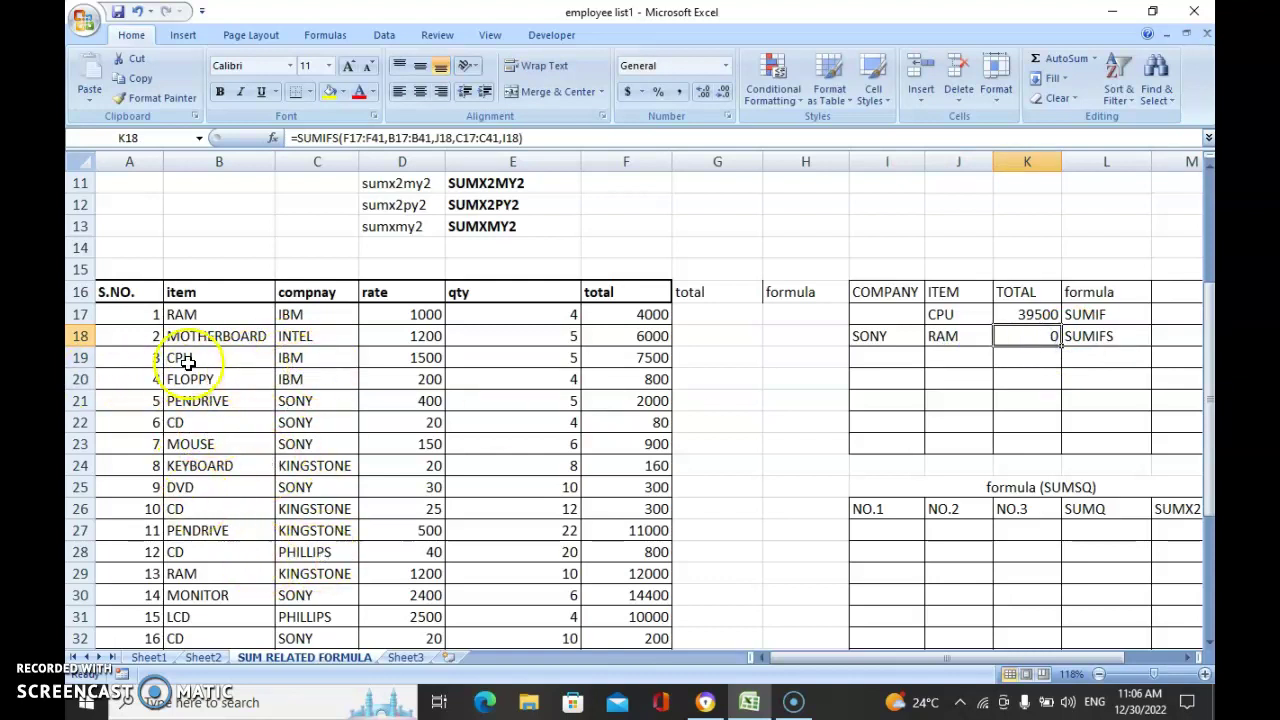
click(199, 320)
click(297, 316)
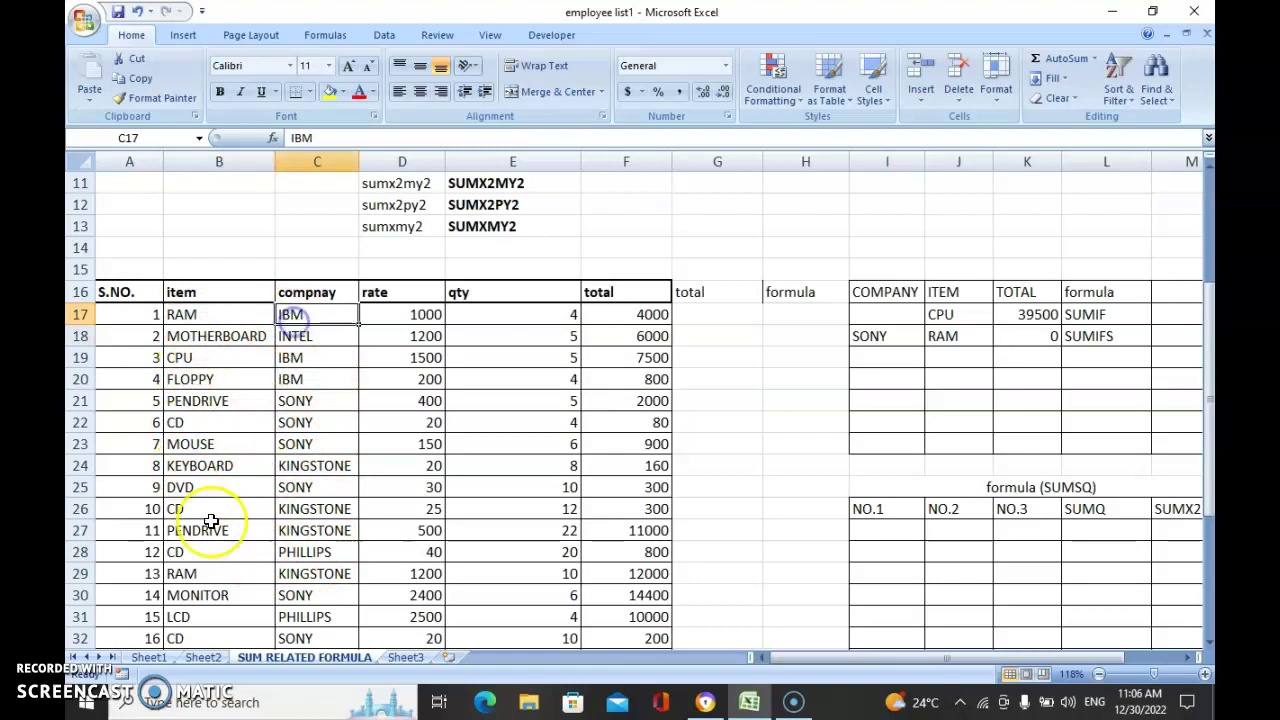
click(896, 334)
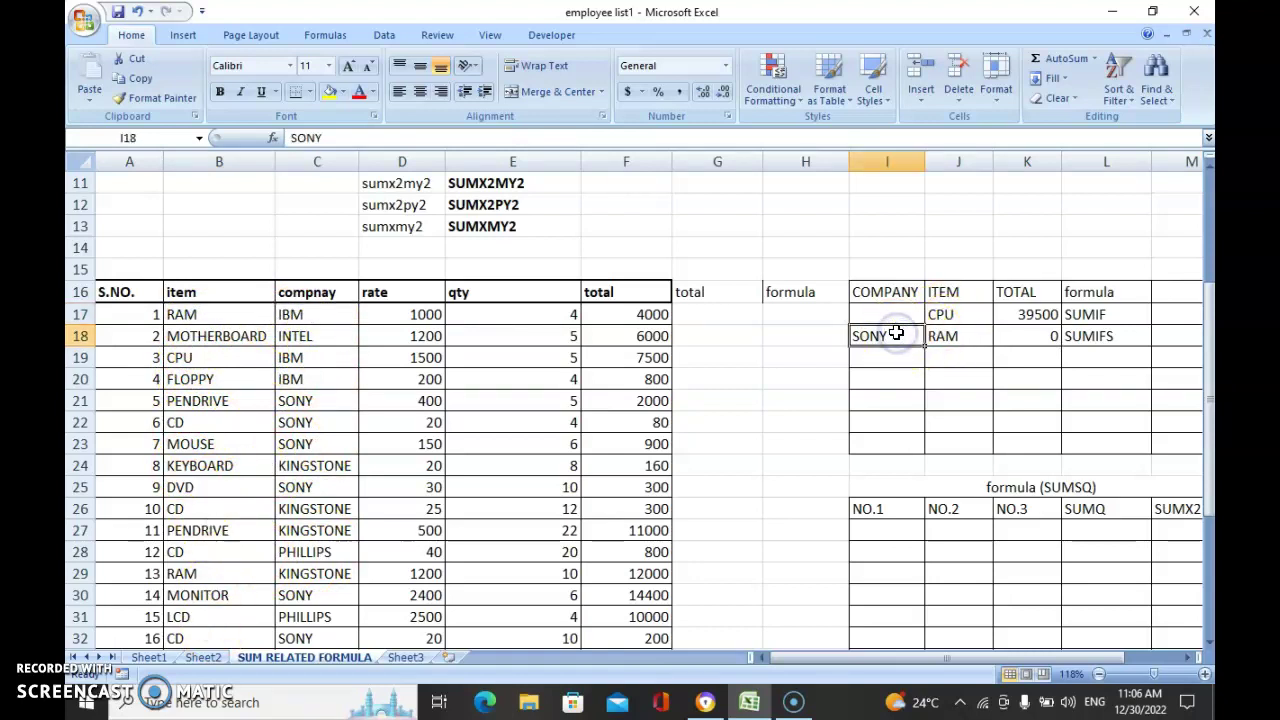
text(IBM)
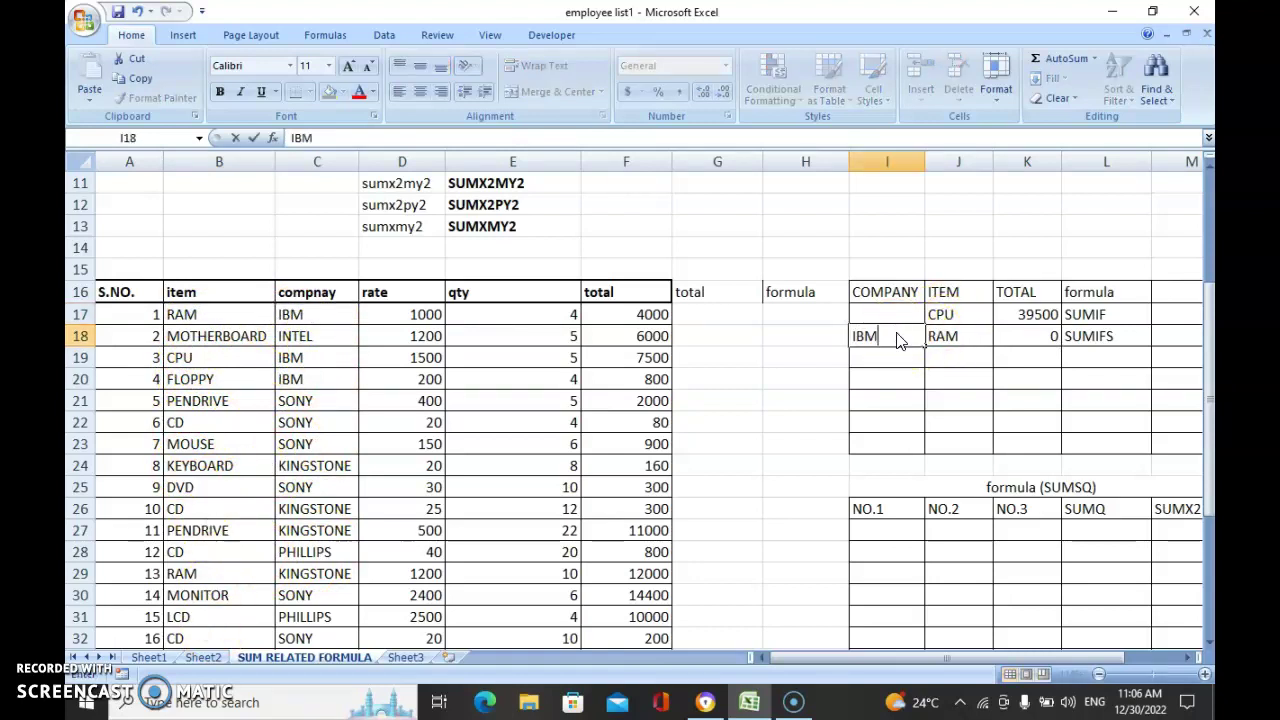
key(Return)
click(1006, 357)
click(912, 335)
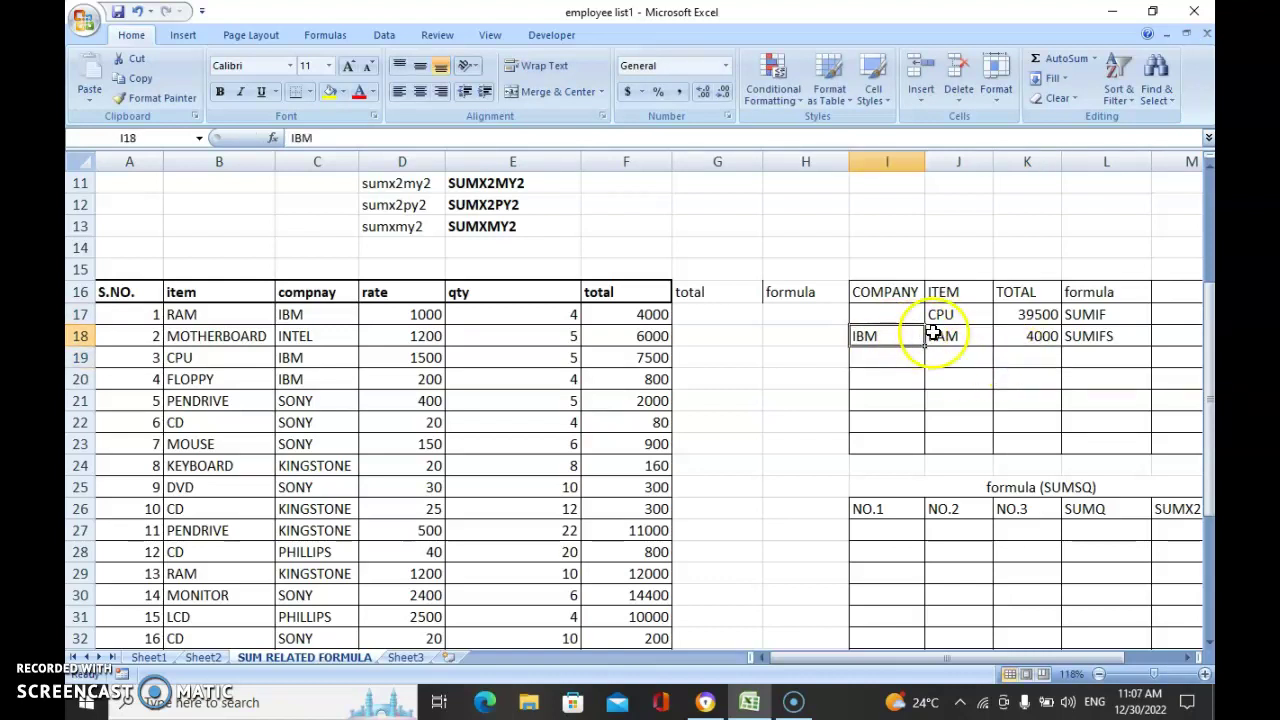
click(932, 336)
click(1030, 338)
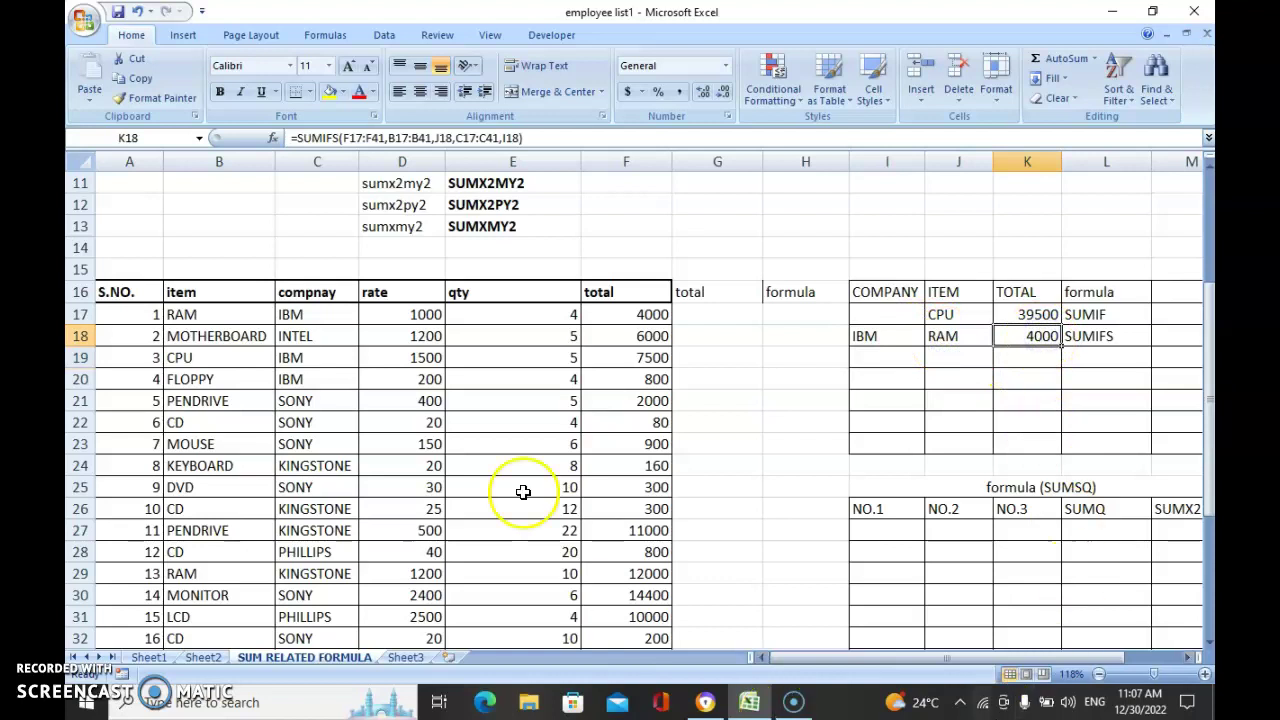
Apply the red Accent2 cell style to the SUMIF label in E7 and the SUM IFS label in E8
drag(1210, 318, 1210, 300)
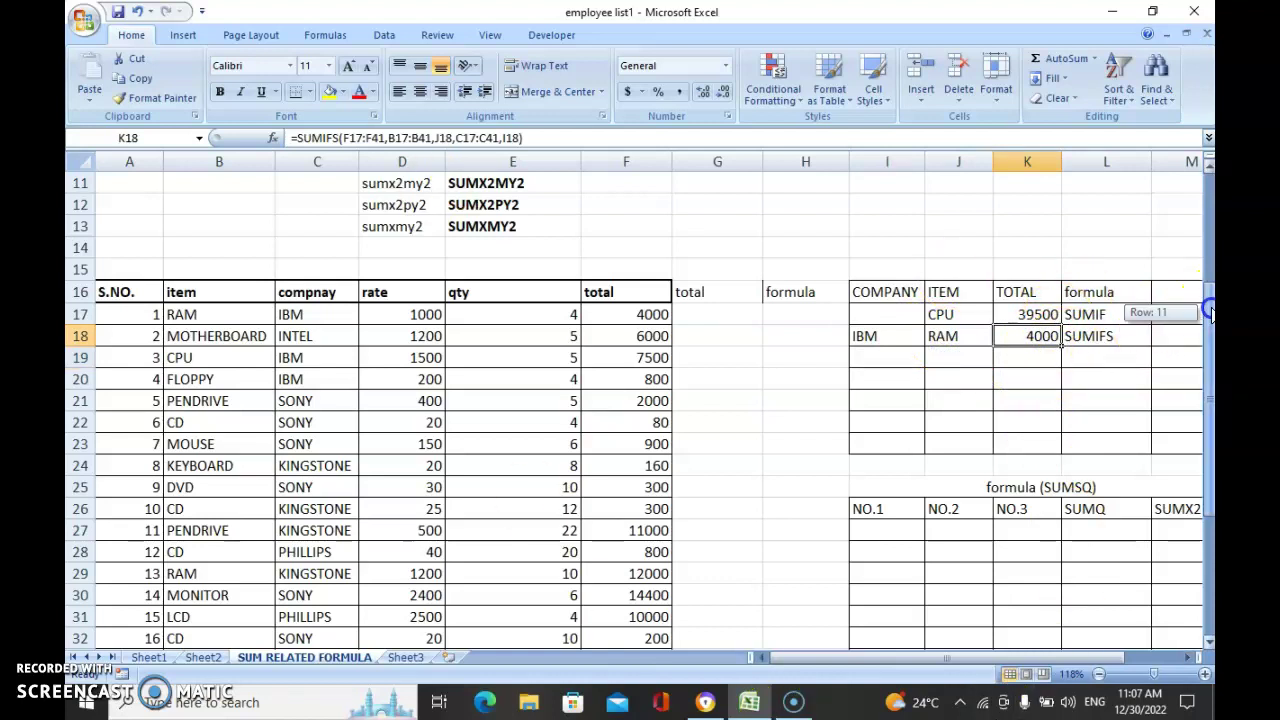
click(500, 222)
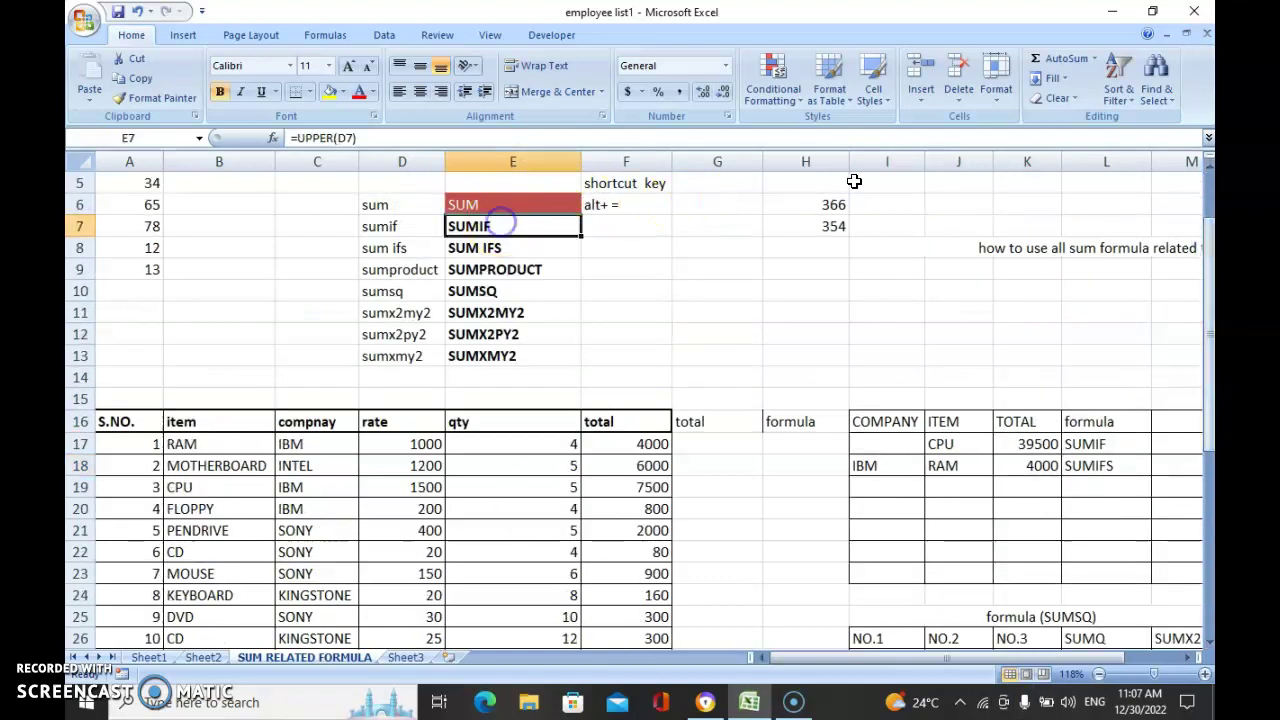
click(875, 87)
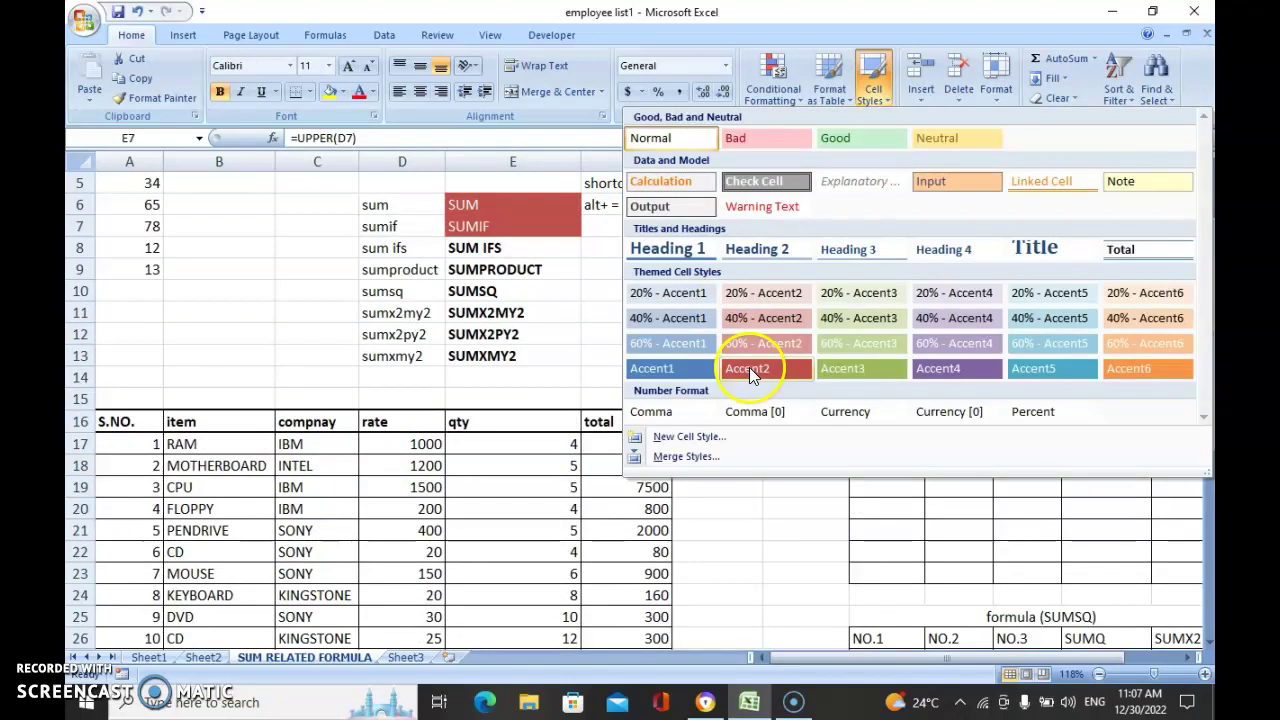
click(750, 367)
click(566, 248)
click(875, 92)
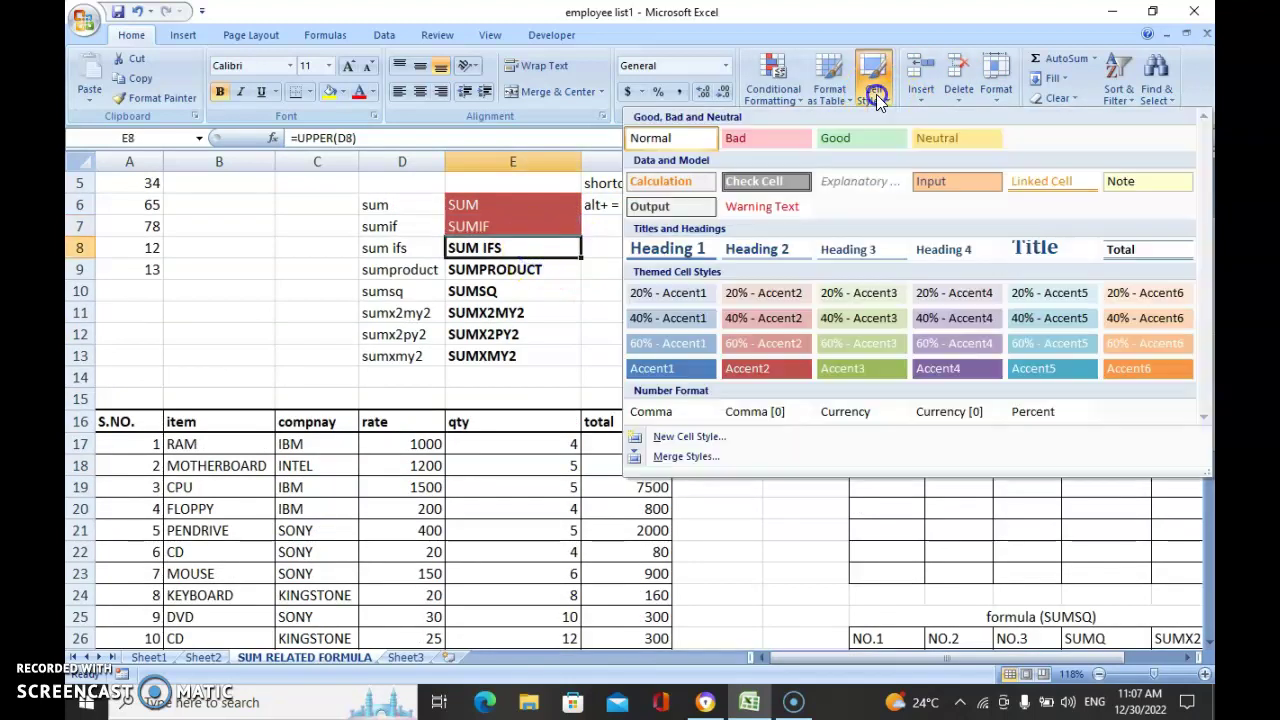
click(750, 367)
click(538, 269)
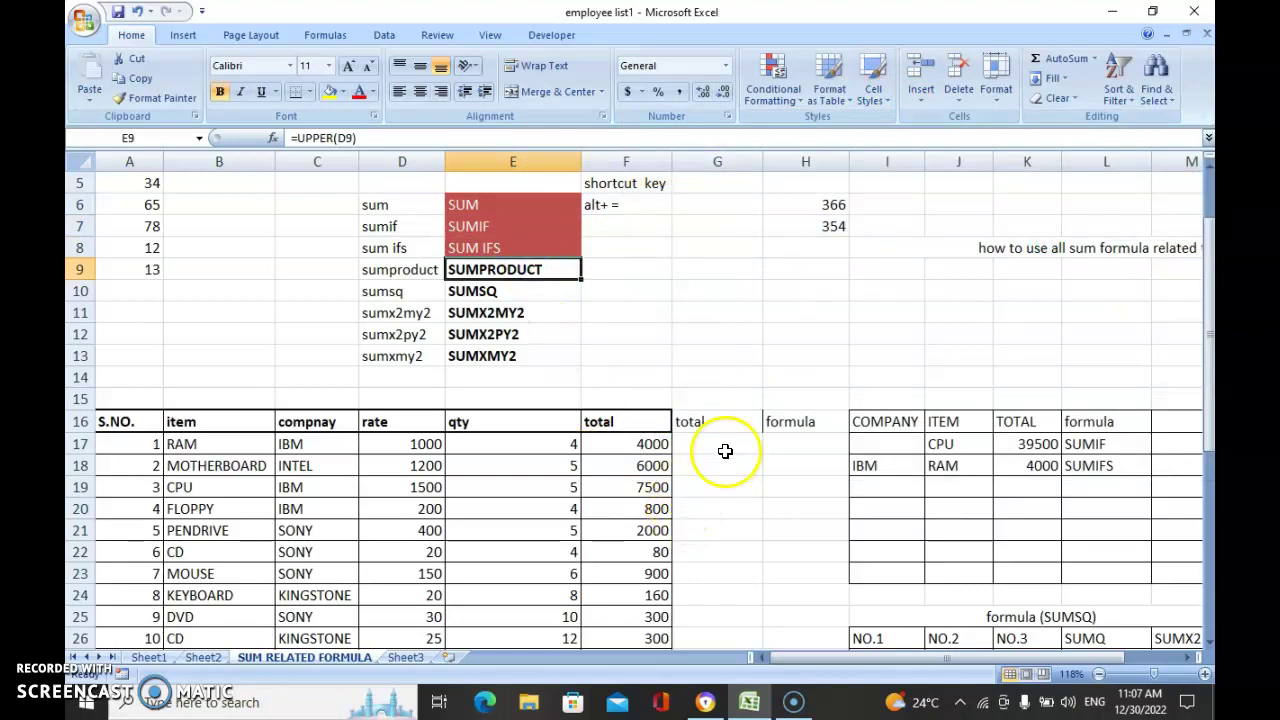
click(775, 440)
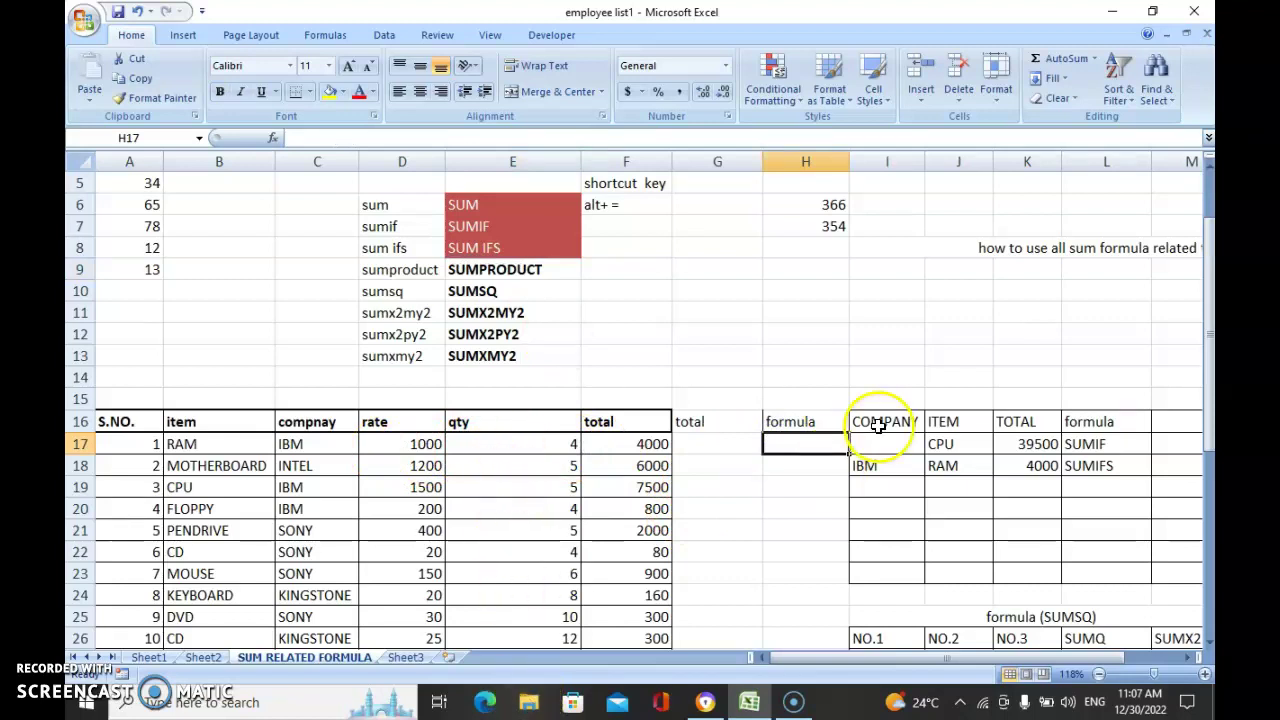
Label H17 SUMPRODUCT and enter =SUMPRODUCT(D17:D41,E17:E41) in G17
text(SUMPRODUCT)
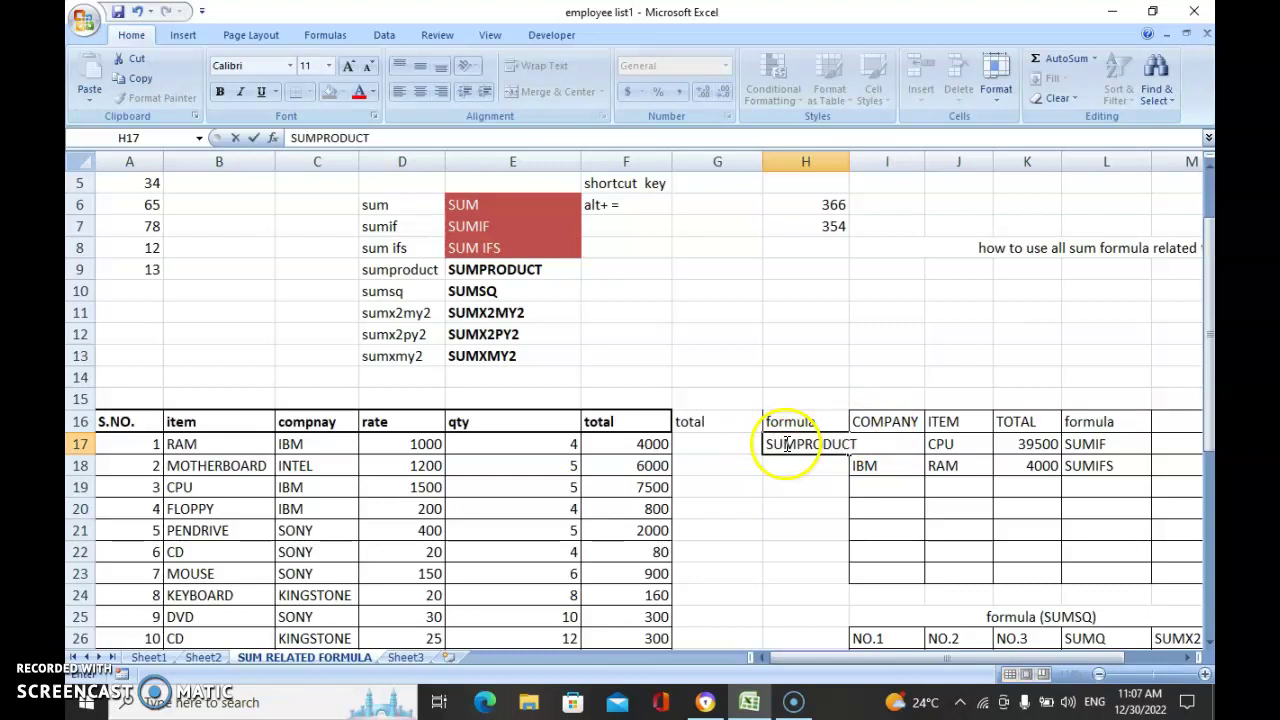
click(714, 444)
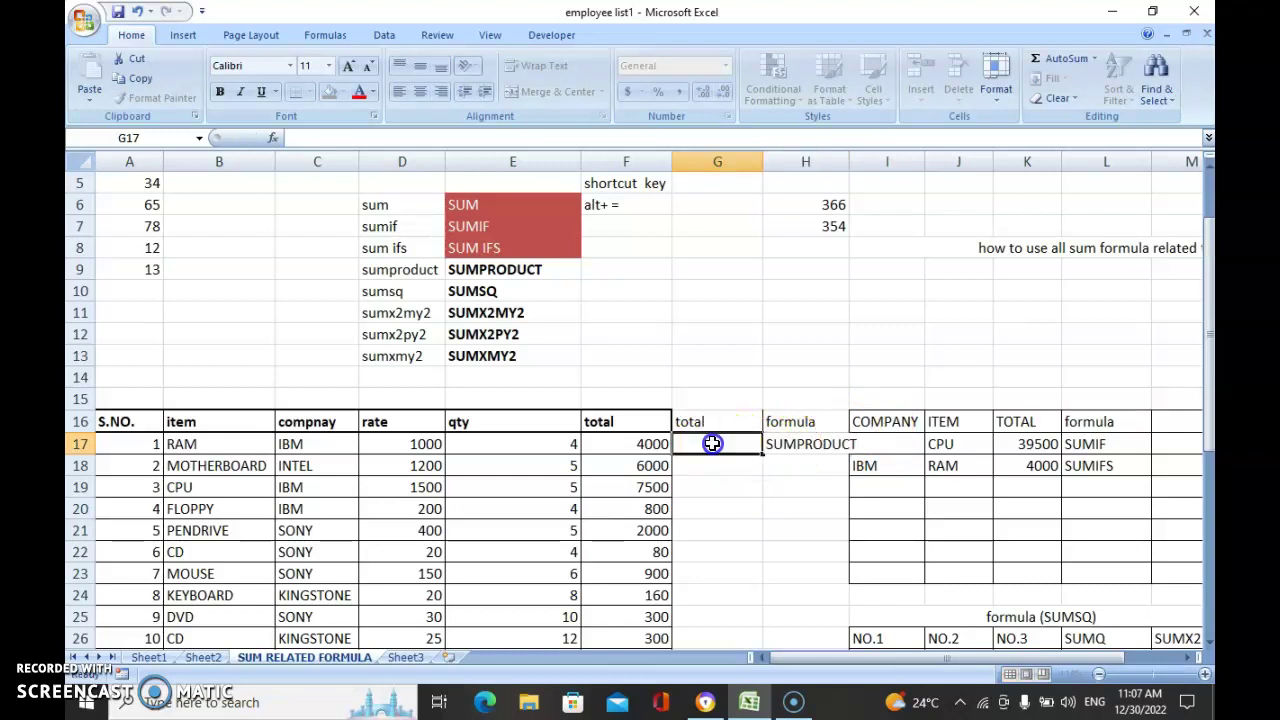
text(=SUMPRODUCT)
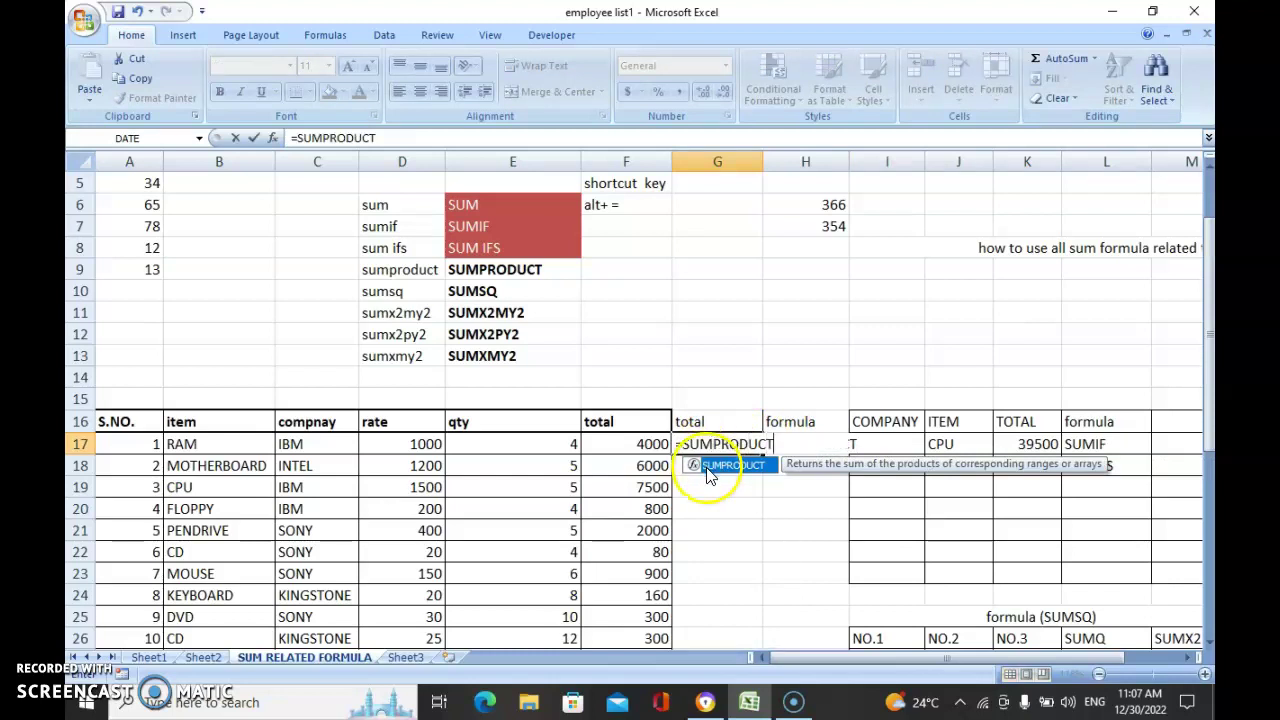
double_click(707, 468)
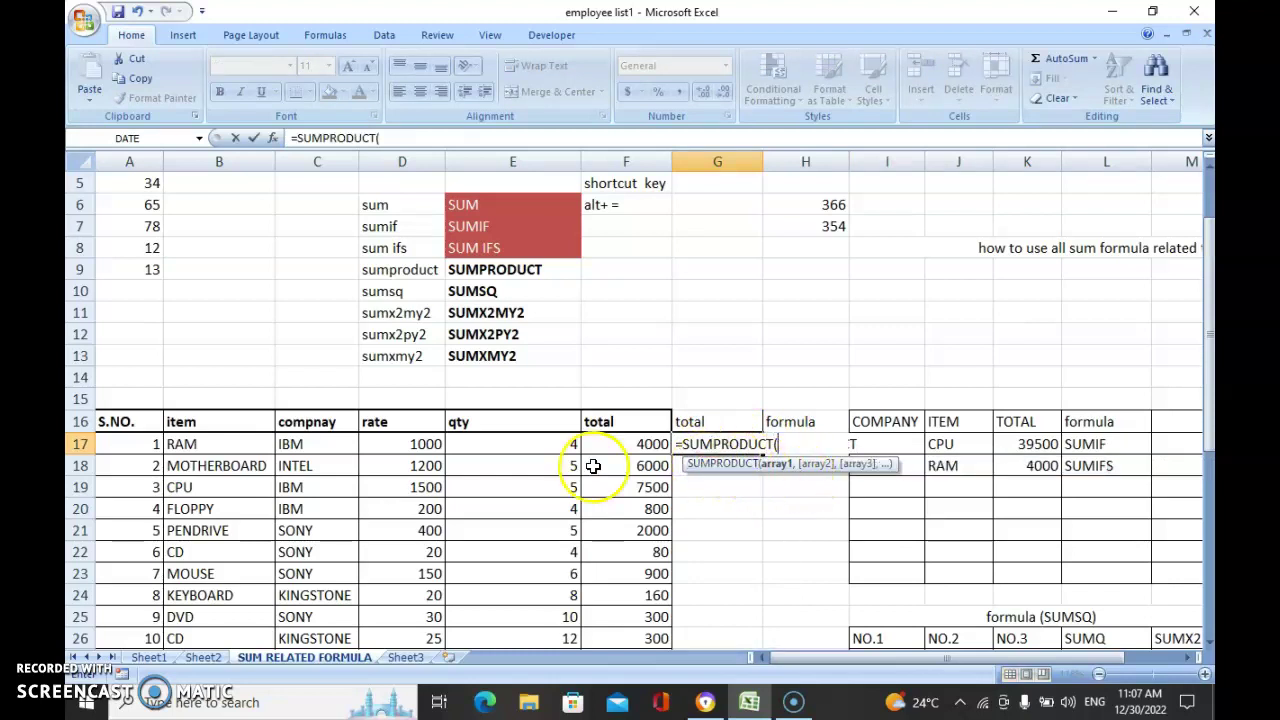
mouse_move(418, 446)
mouse_down()
mouse_move(410, 713)
mouse_move(413, 603)
mouse_up()
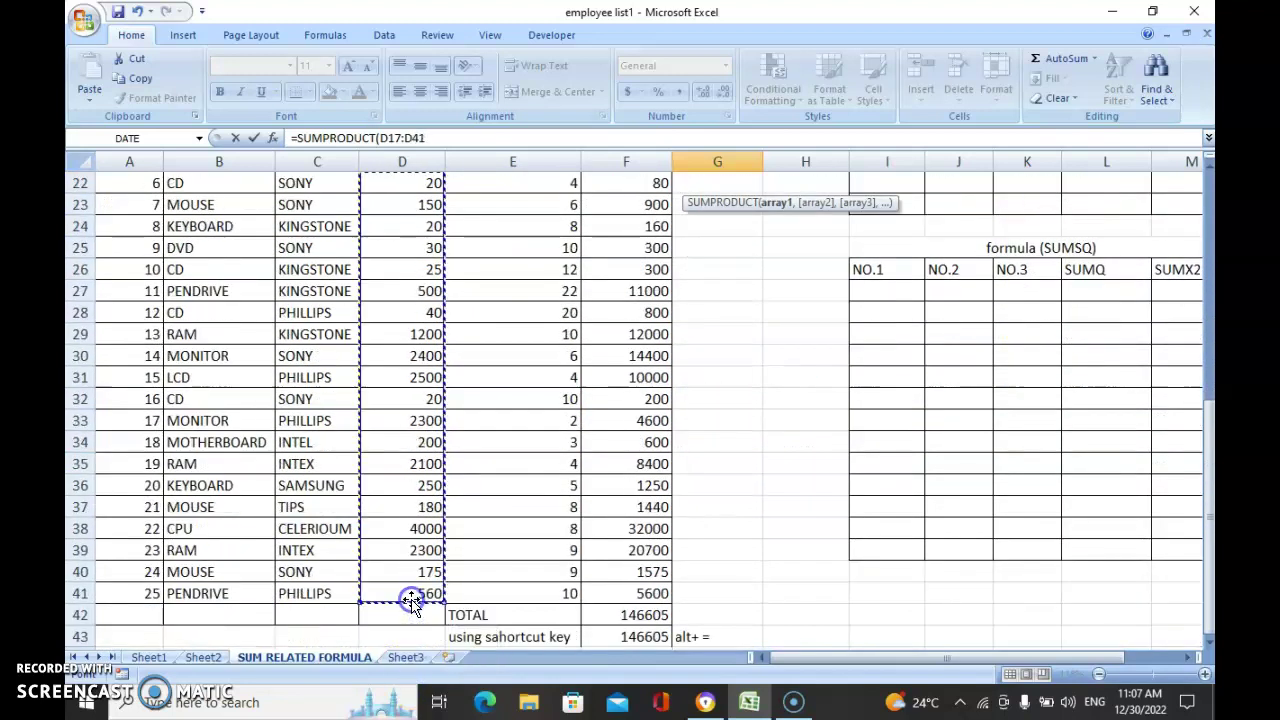
text(,)
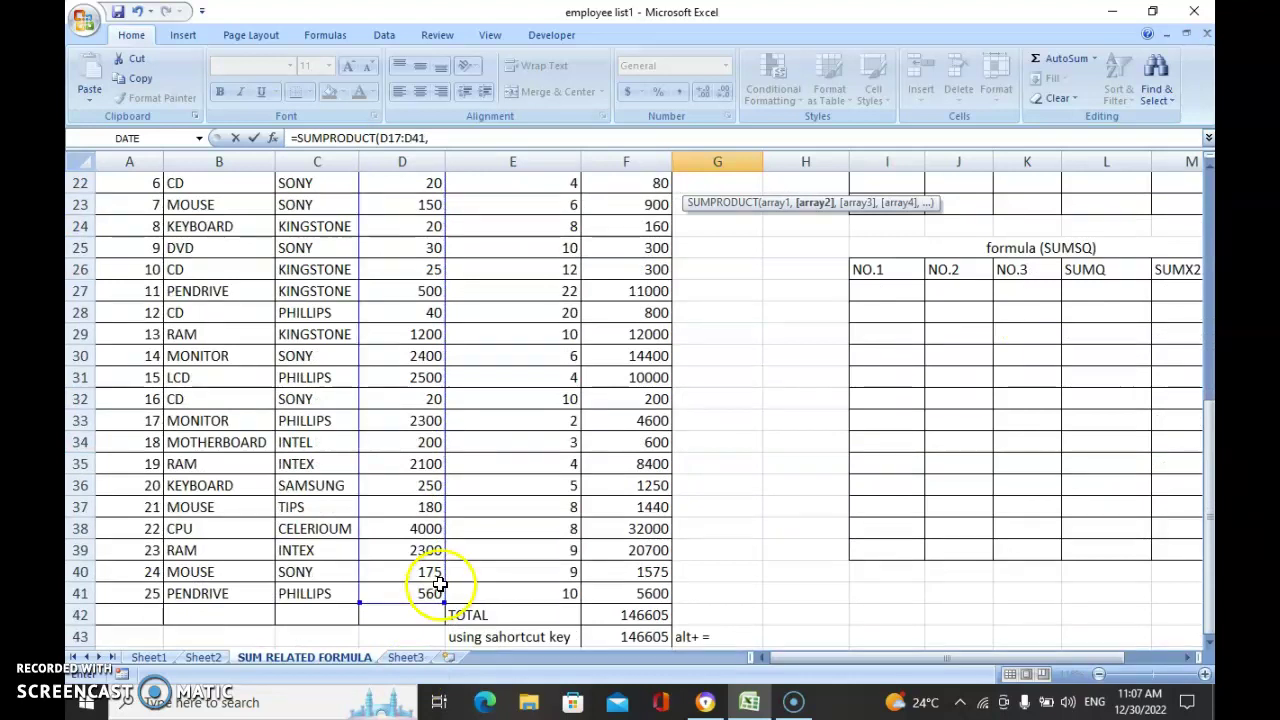
drag(1208, 465, 1208, 400)
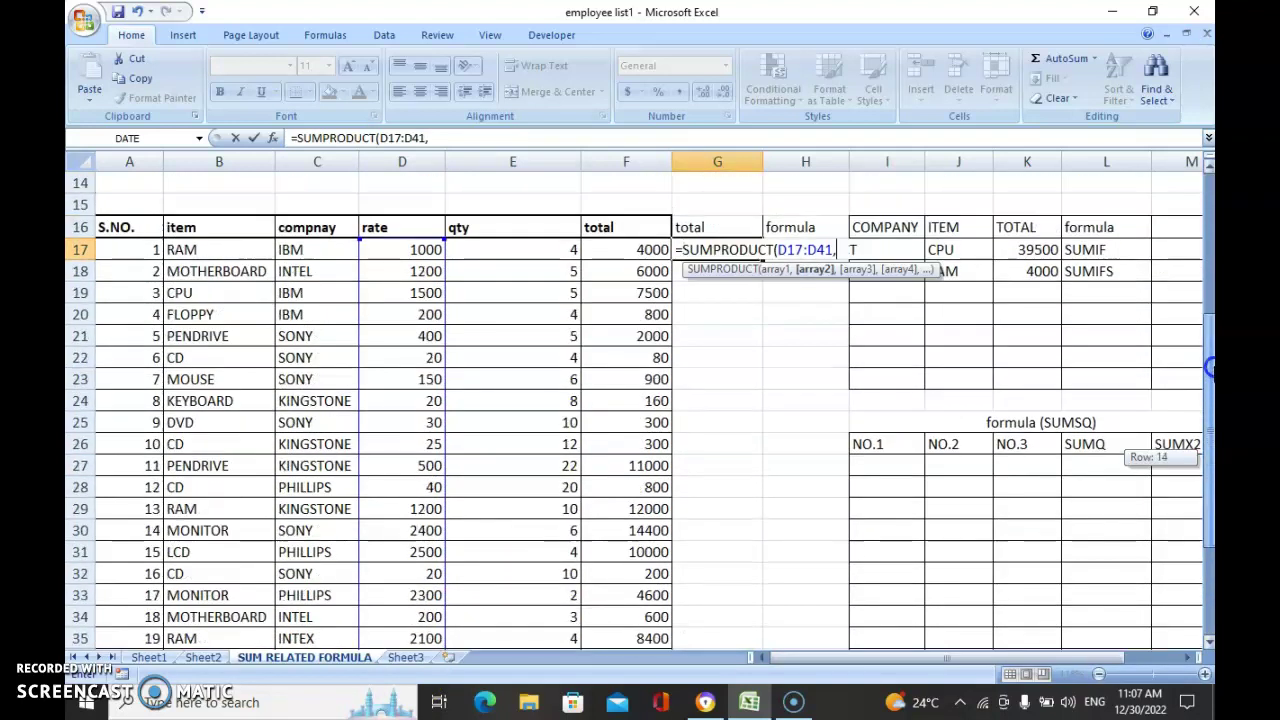
click(514, 249)
drag(514, 249, 549, 710)
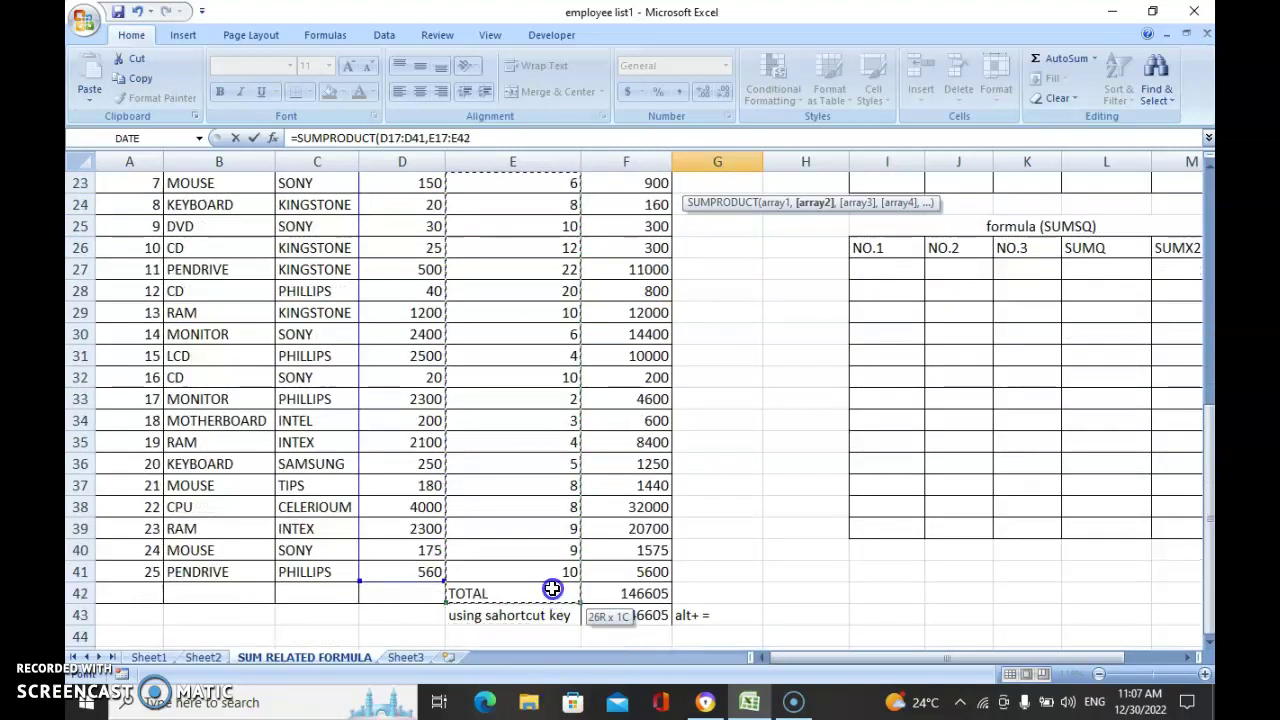
drag(549, 710, 553, 571)
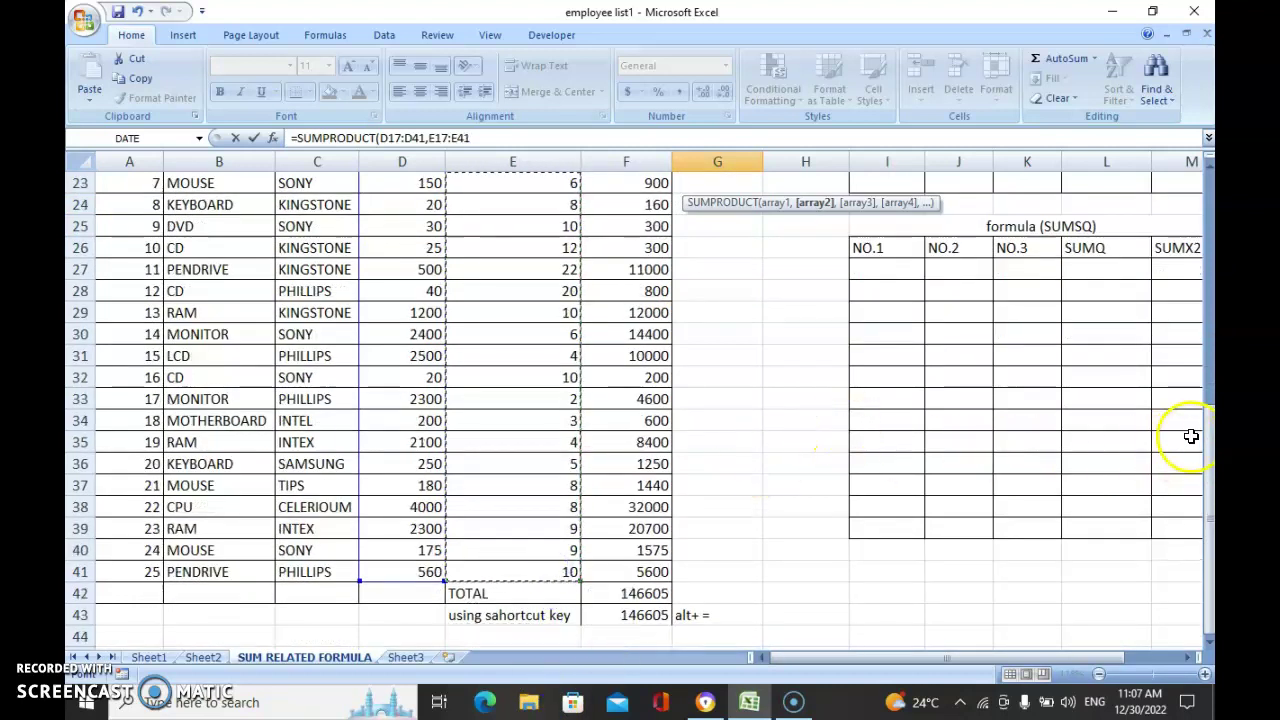
drag(1211, 430, 1212, 338)
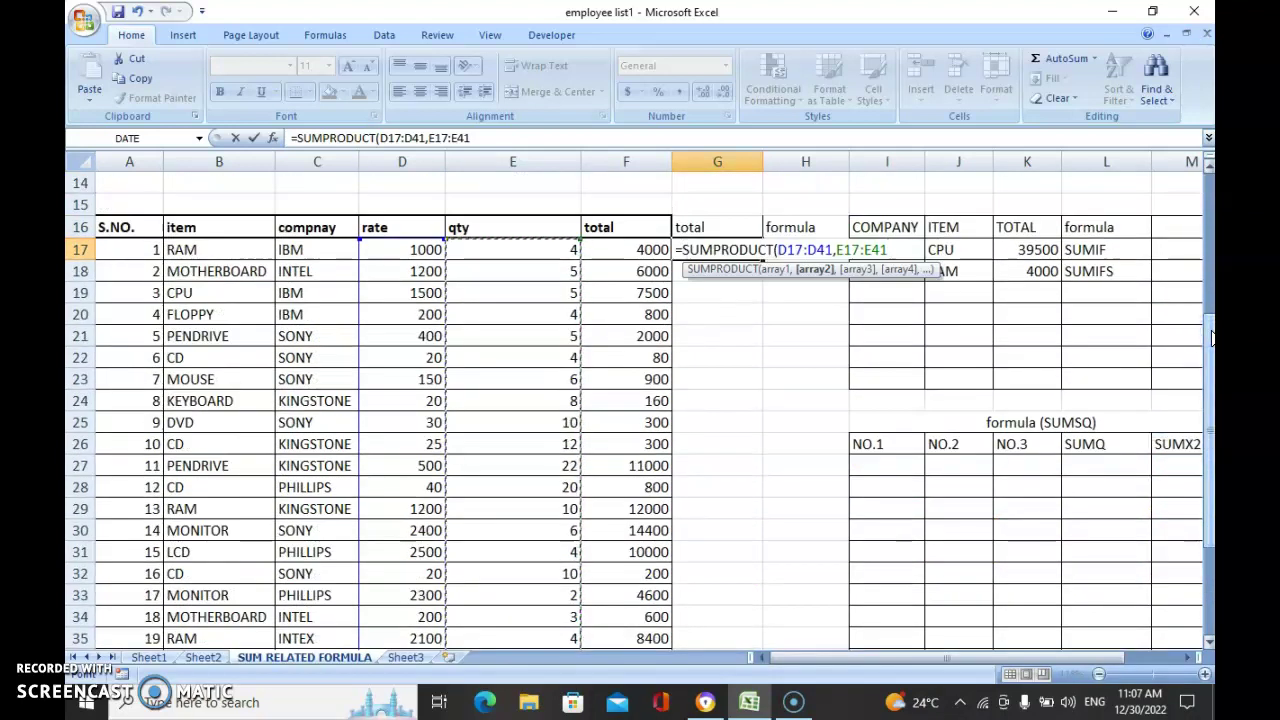
text())
key(Return)
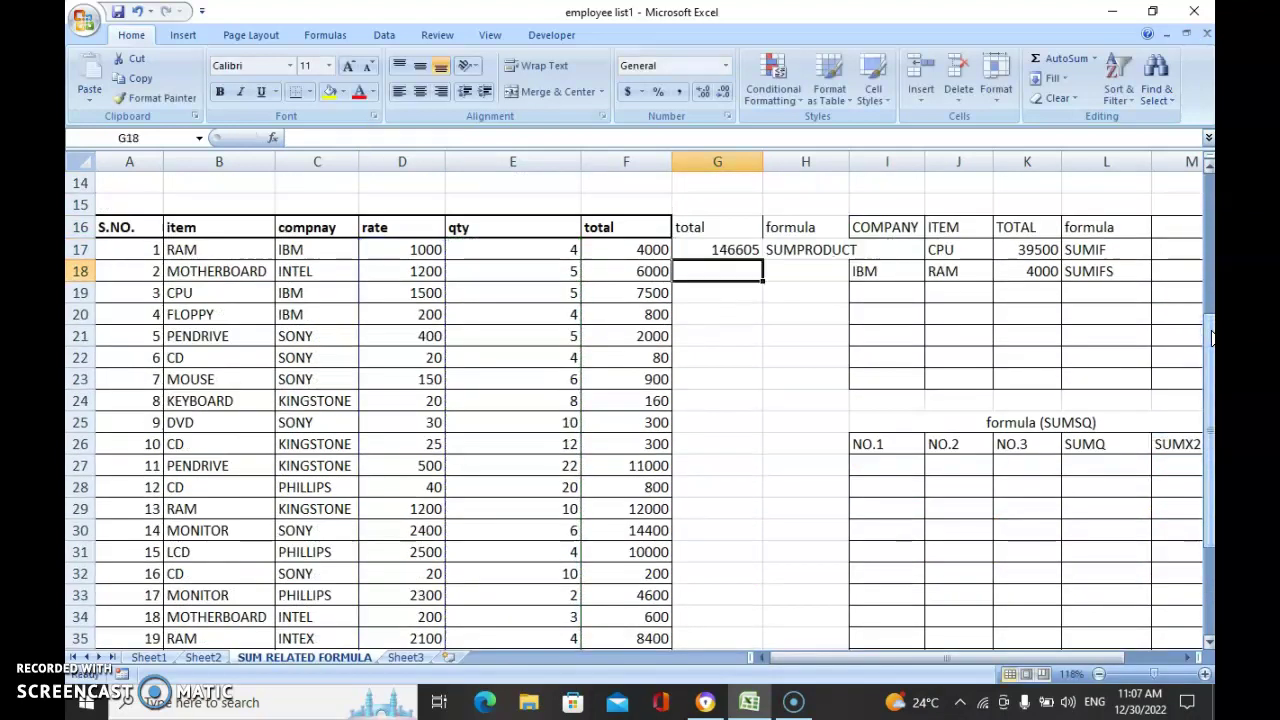
Check that G17's 146605 matches the grand total in F43
click(717, 249)
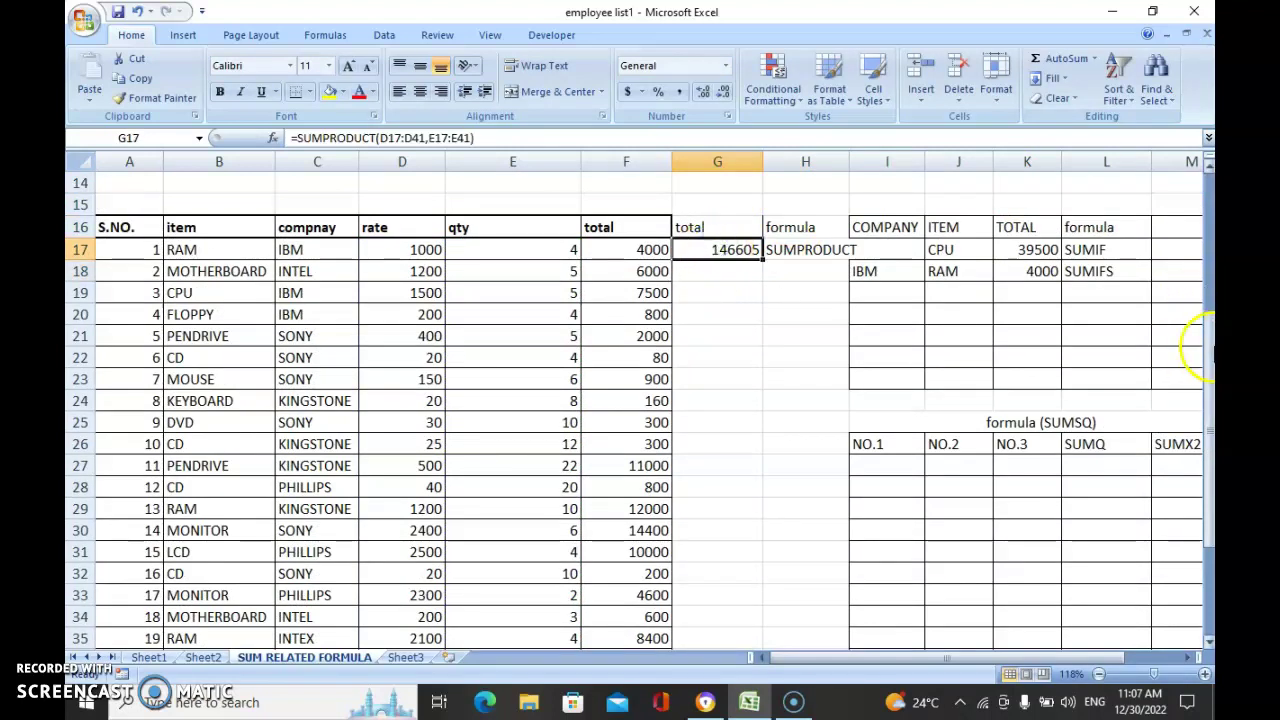
drag(1208, 345, 1208, 362)
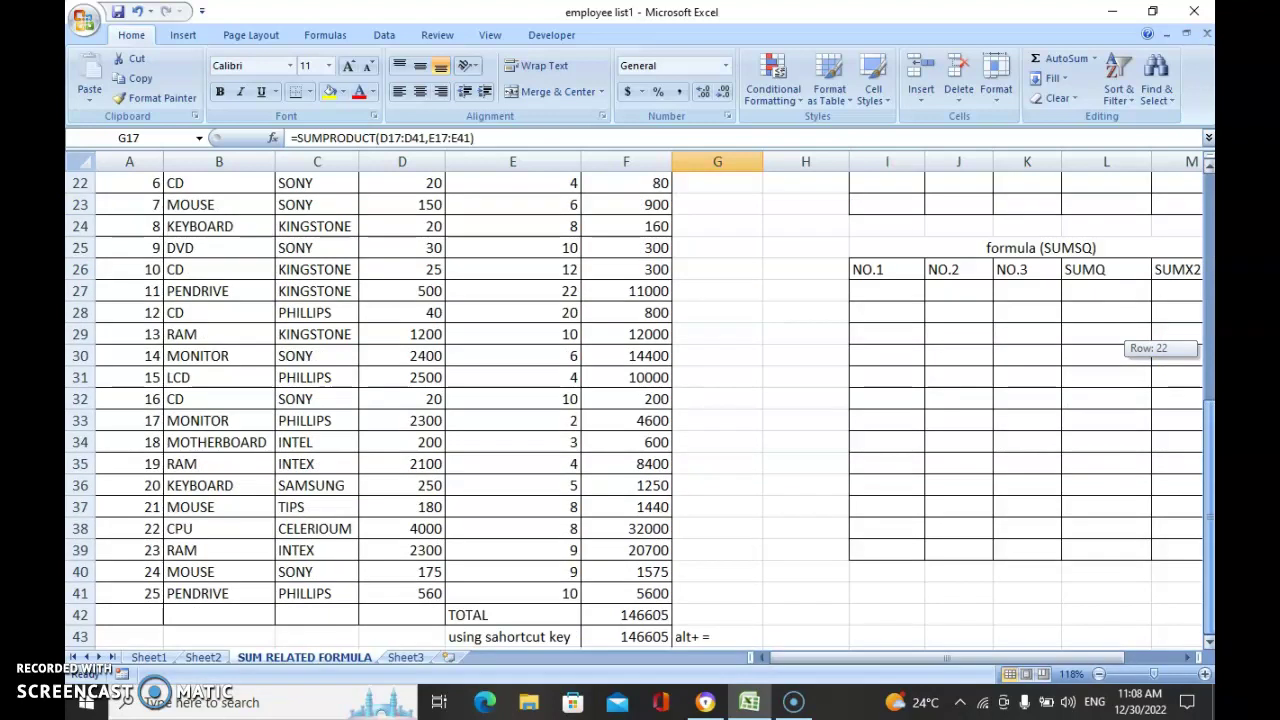
click(634, 638)
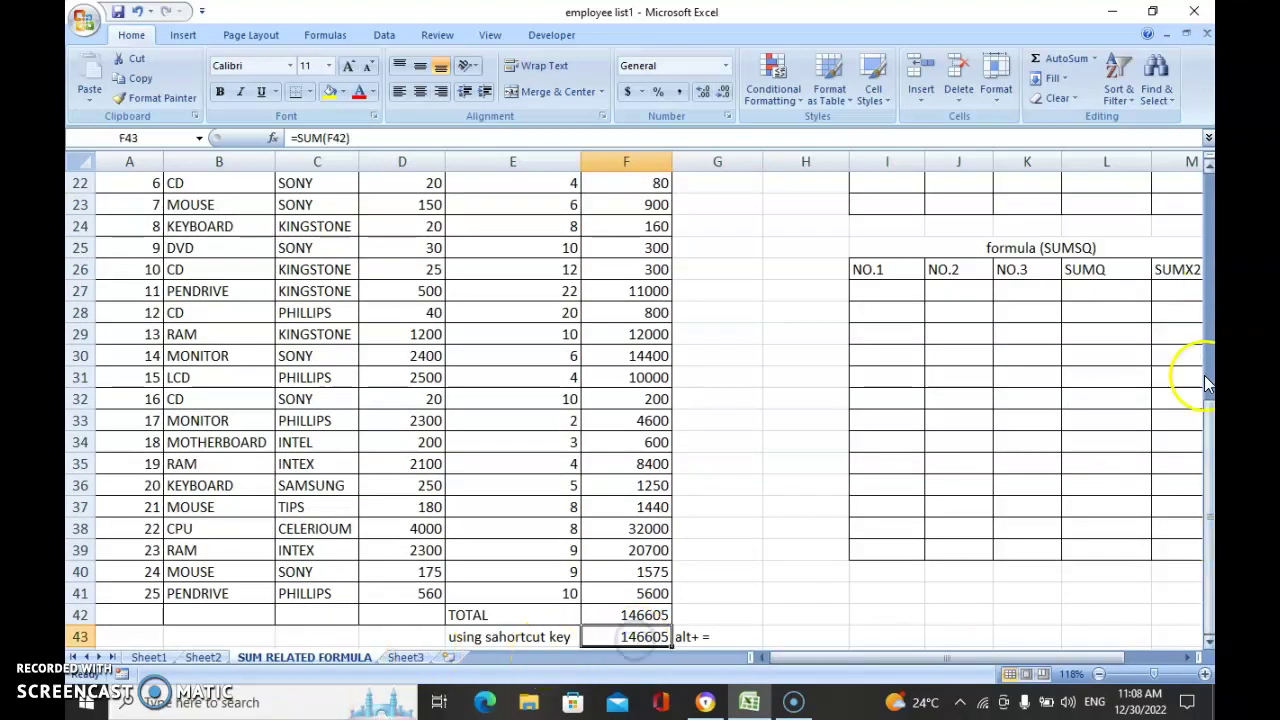
drag(1208, 383, 1208, 254)
Give the SUMPRODUCT label in E9 a green accent cell style
click(735, 403)
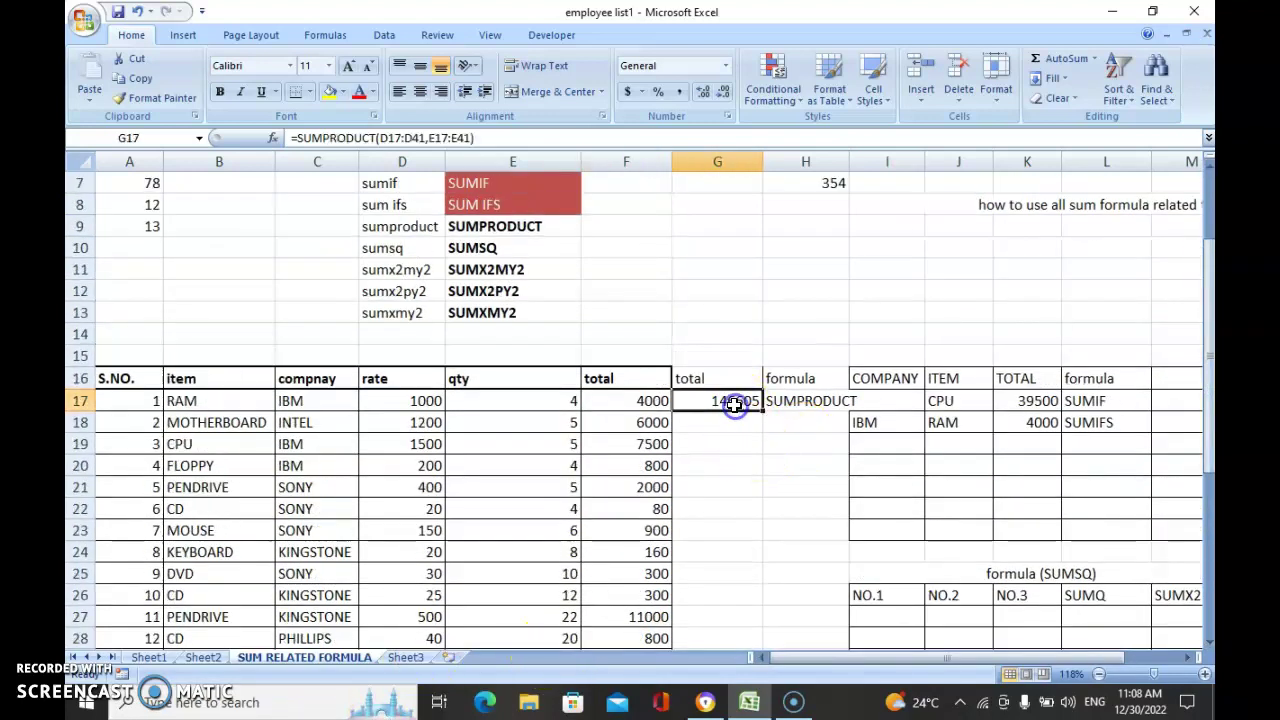
click(531, 225)
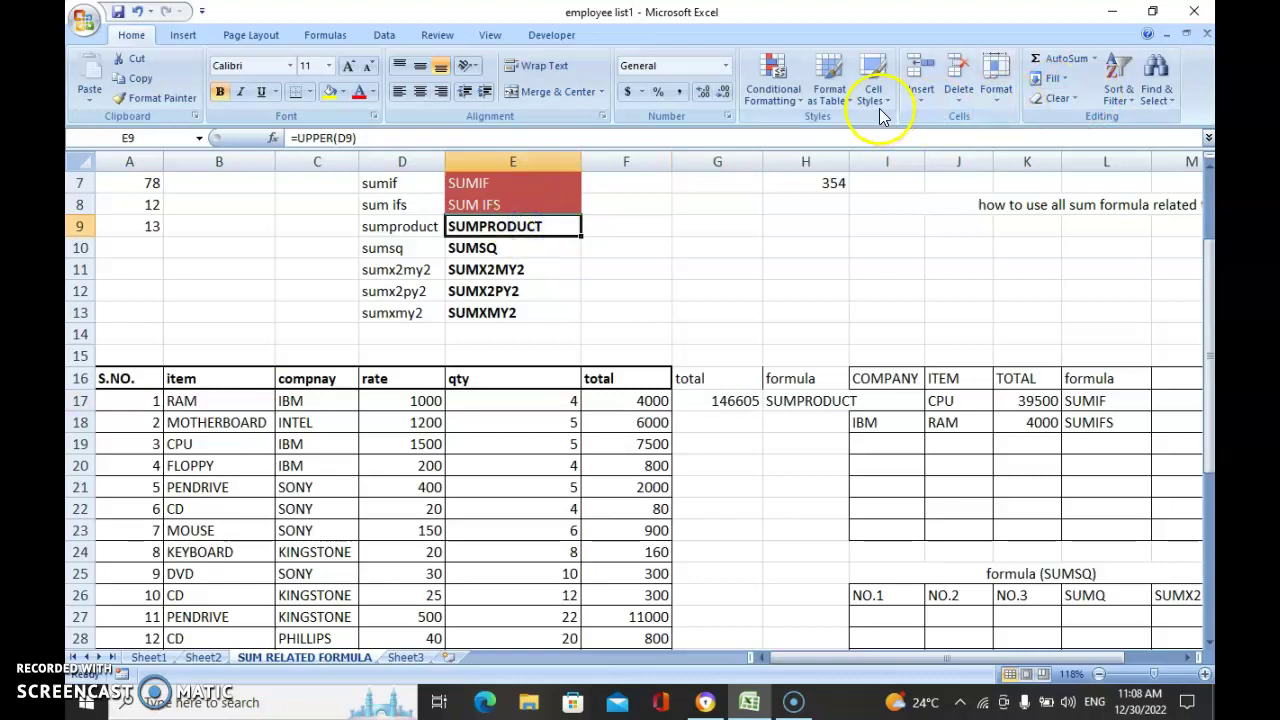
click(879, 104)
click(847, 350)
click(500, 248)
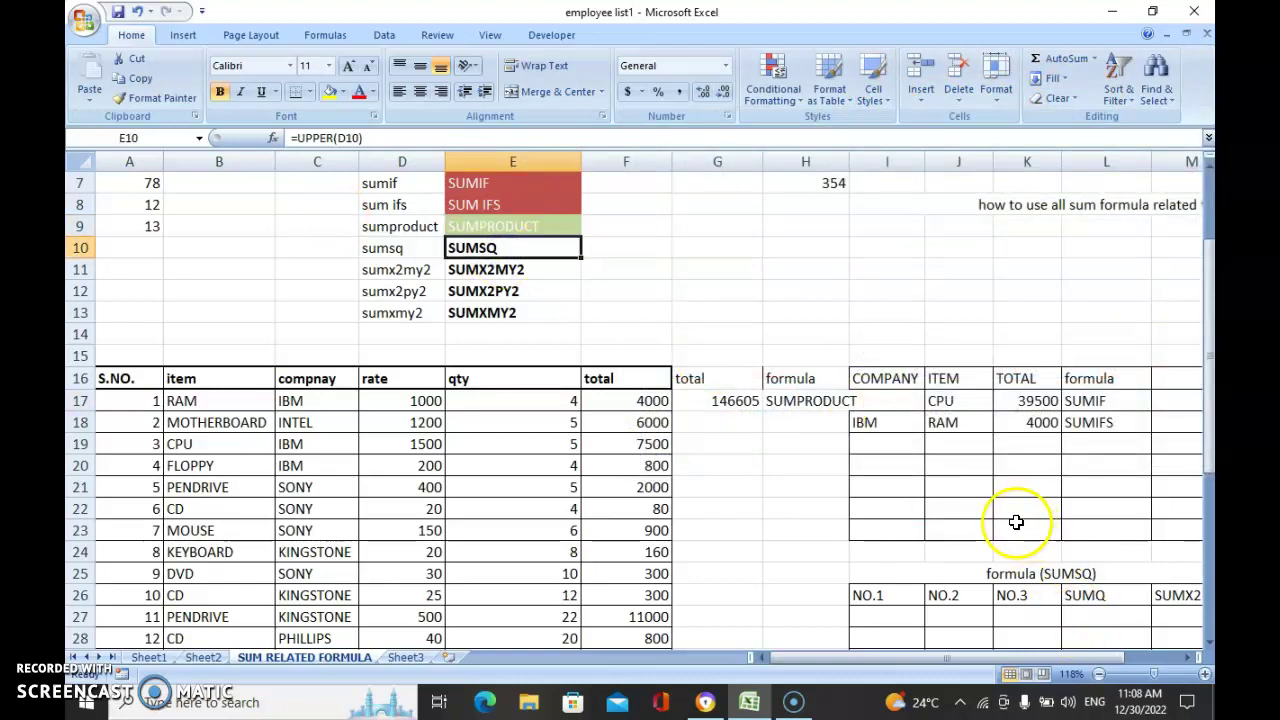
drag(1067, 654, 1088, 657)
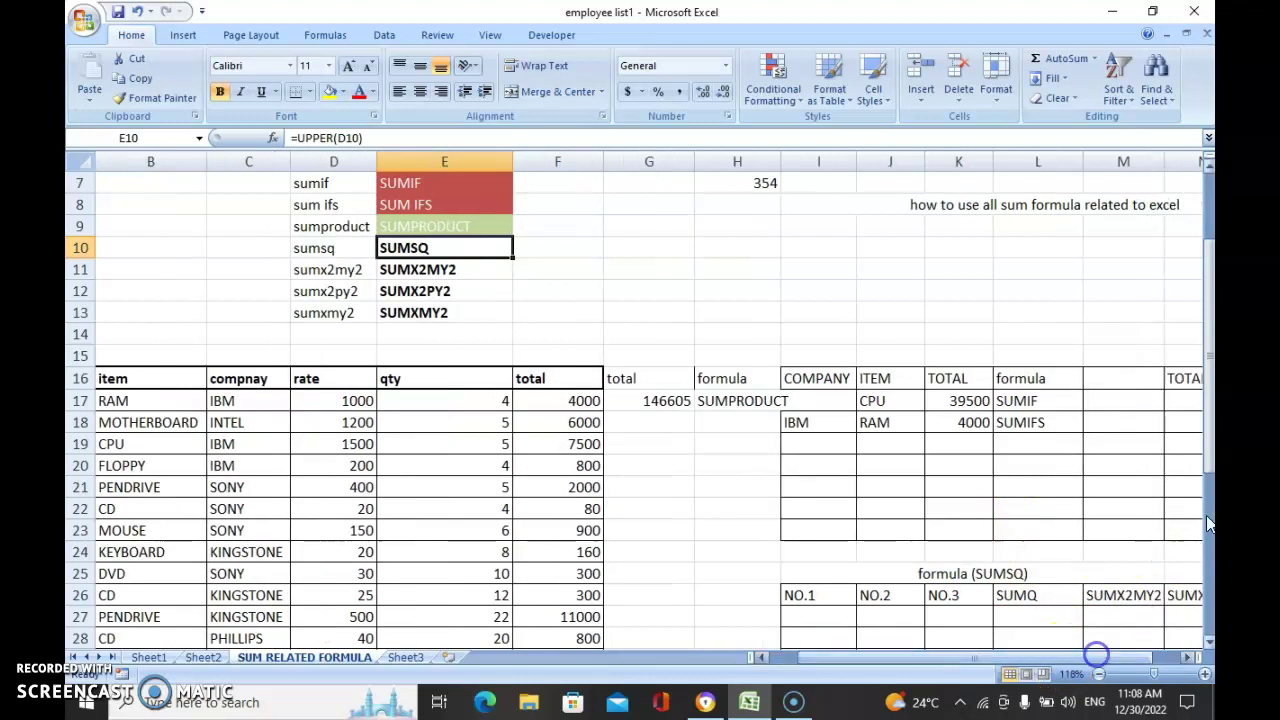
drag(1212, 457, 1210, 500)
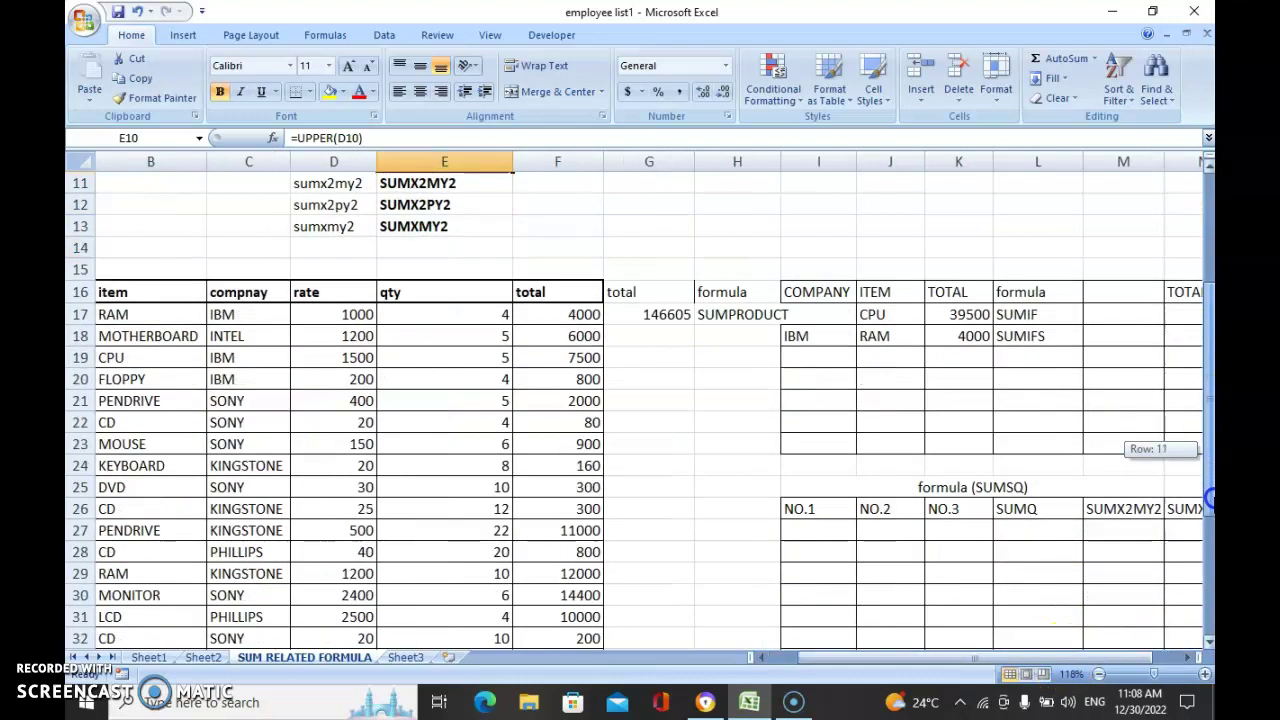
click(808, 512)
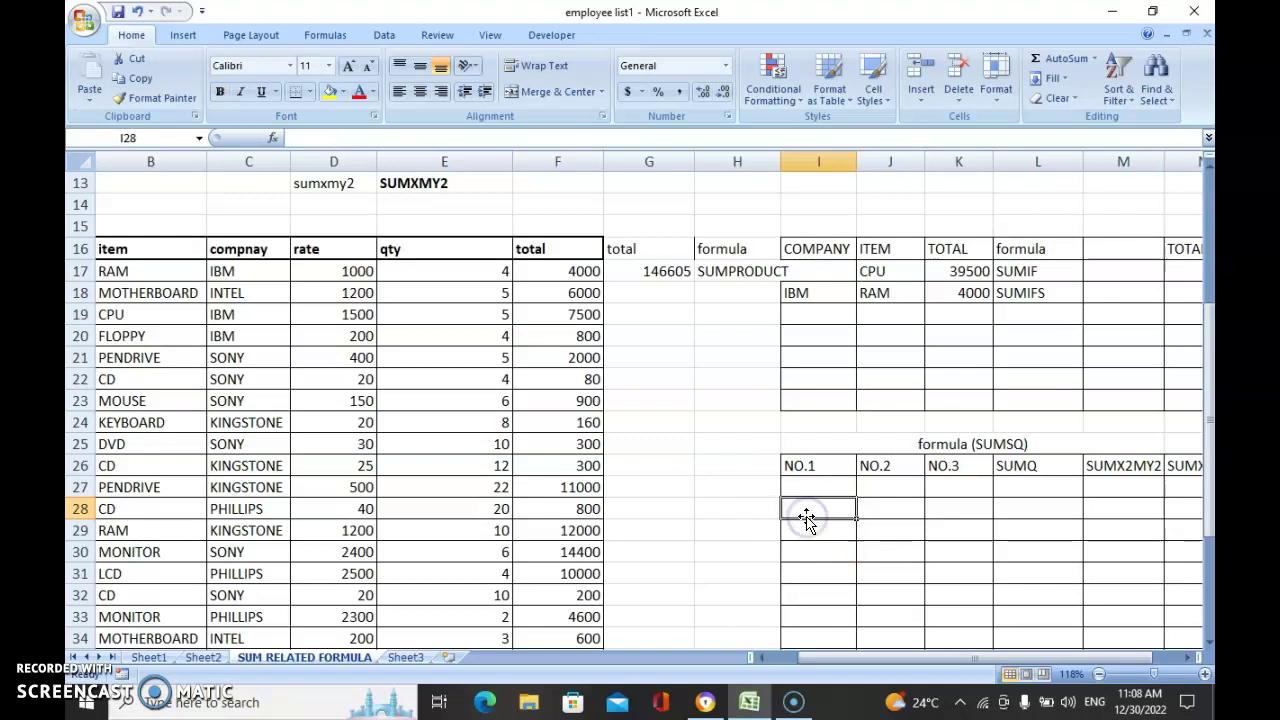
Enter the sample numbers 4, 5 and 6 into I28:K28
text(4)
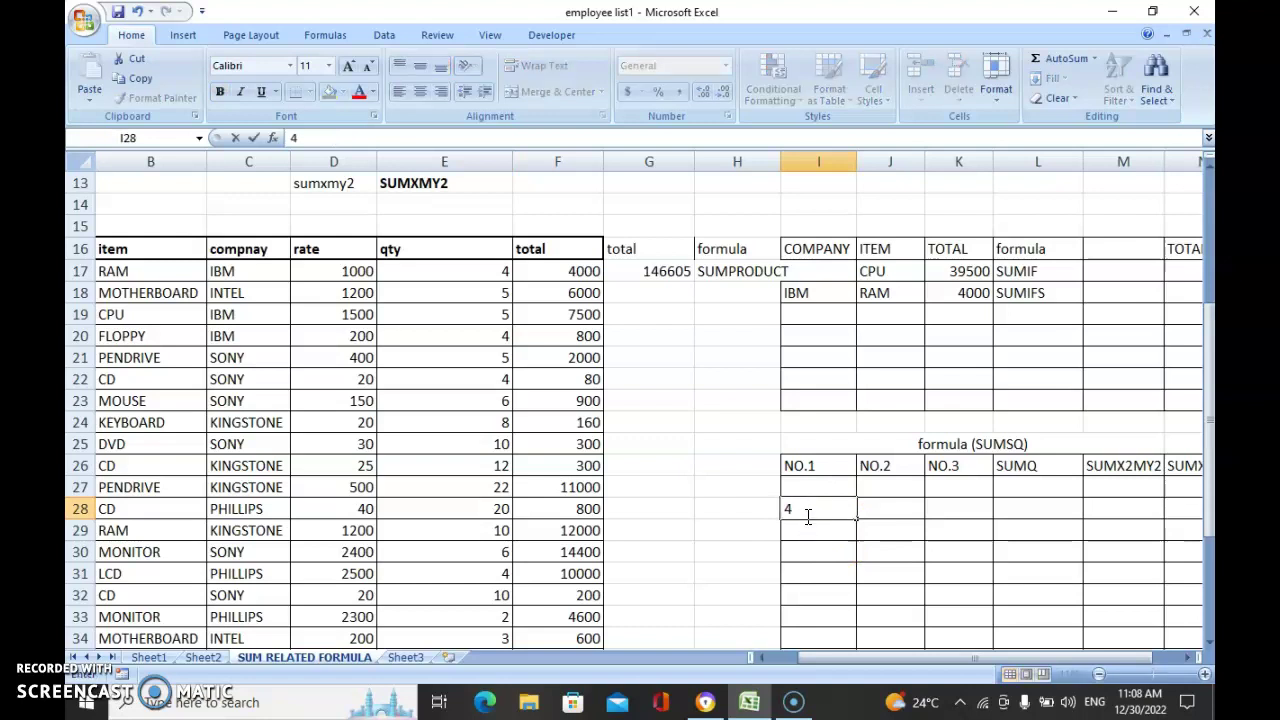
key(Tab)
text(4)
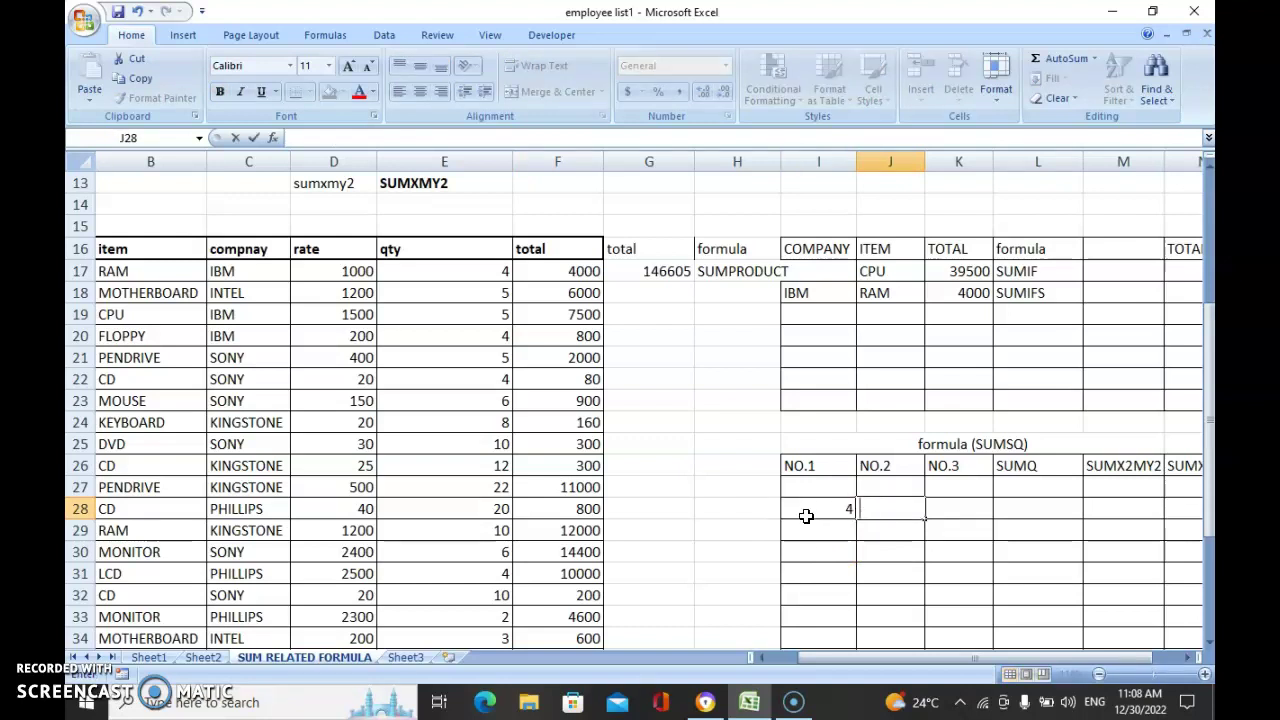
text(5)
key(Tab)
text(6)
key(Tab)
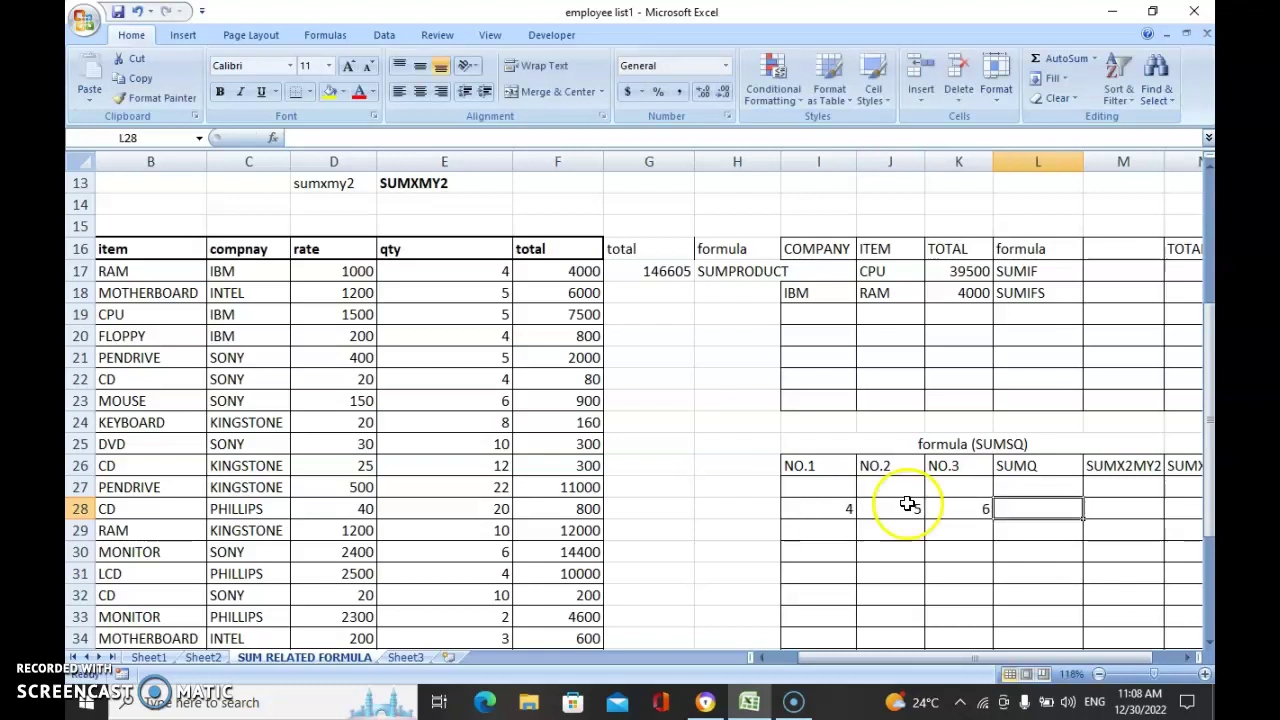
Compute =SUMSQ(I28:K28) in L28, giving 77
click(1023, 504)
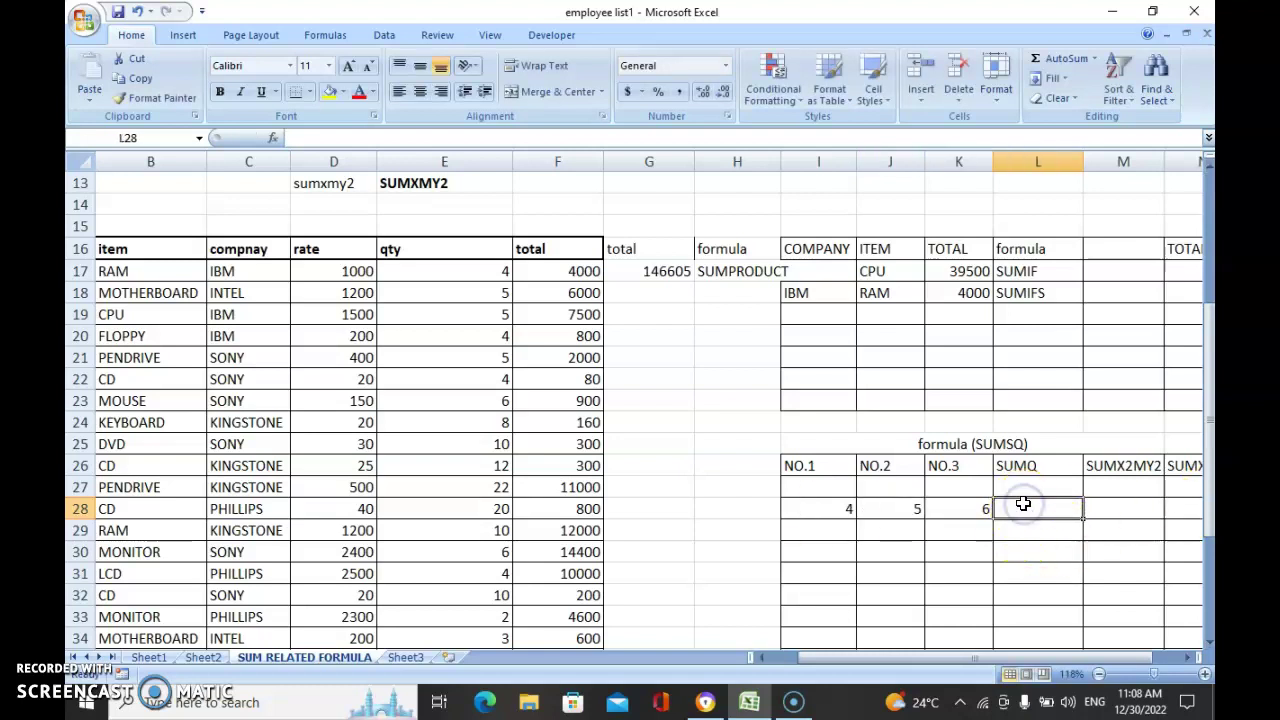
text(=)
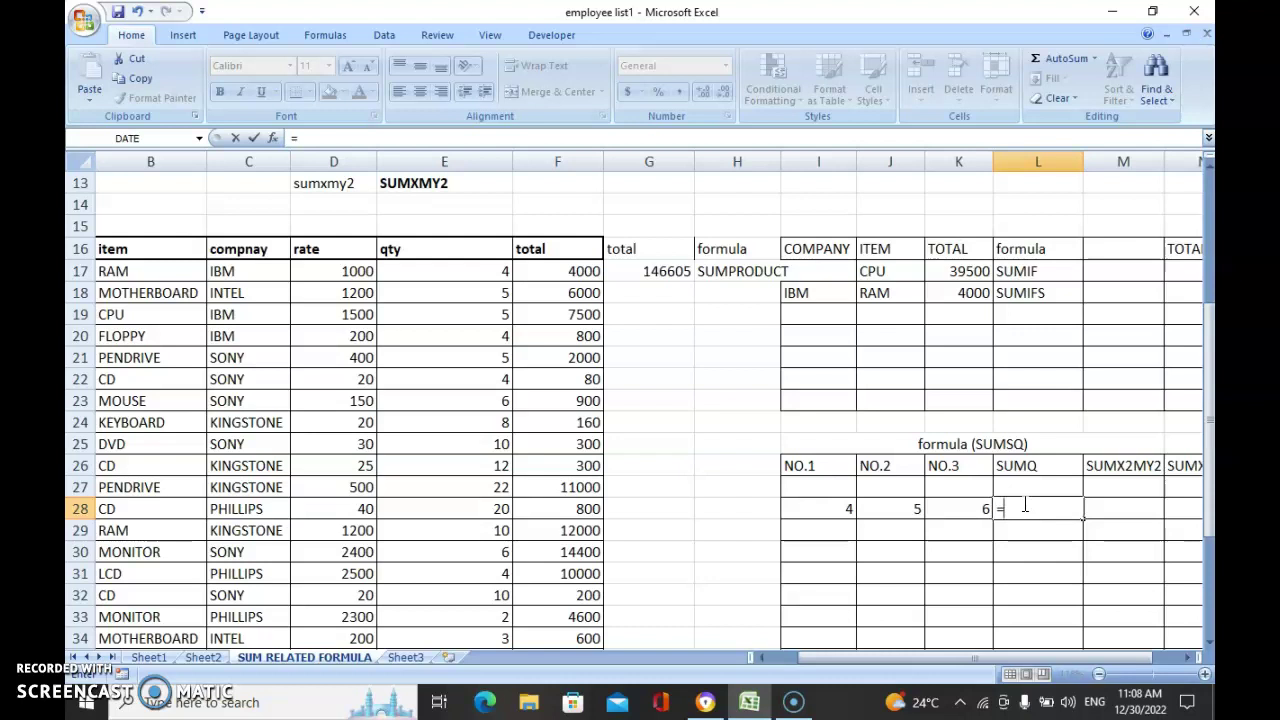
text(SU)
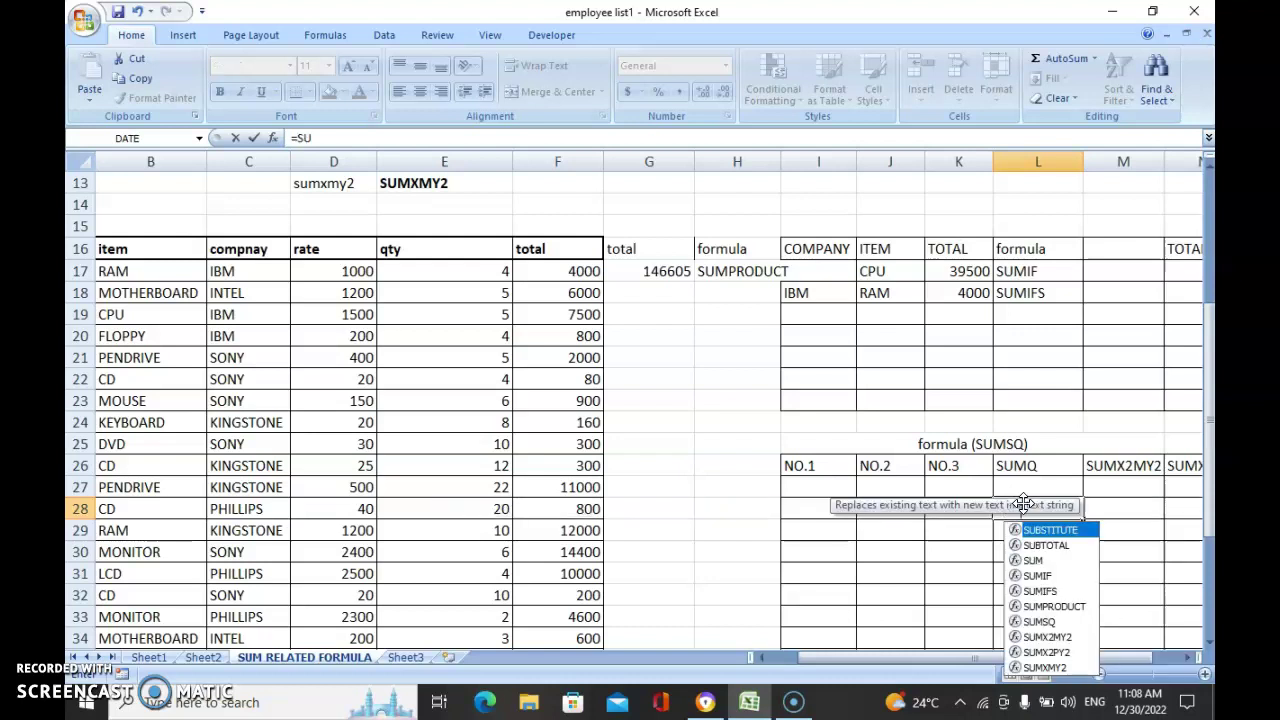
text(MS)
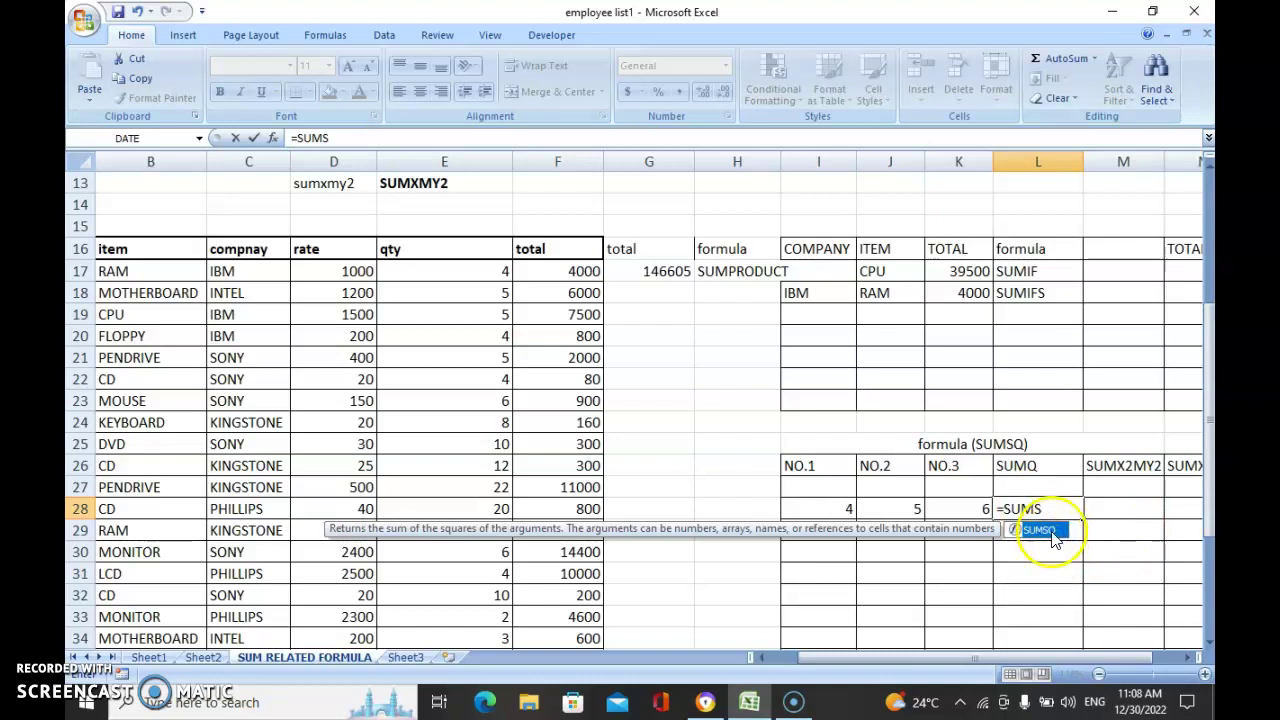
double_click(1053, 540)
drag(829, 506, 930, 506)
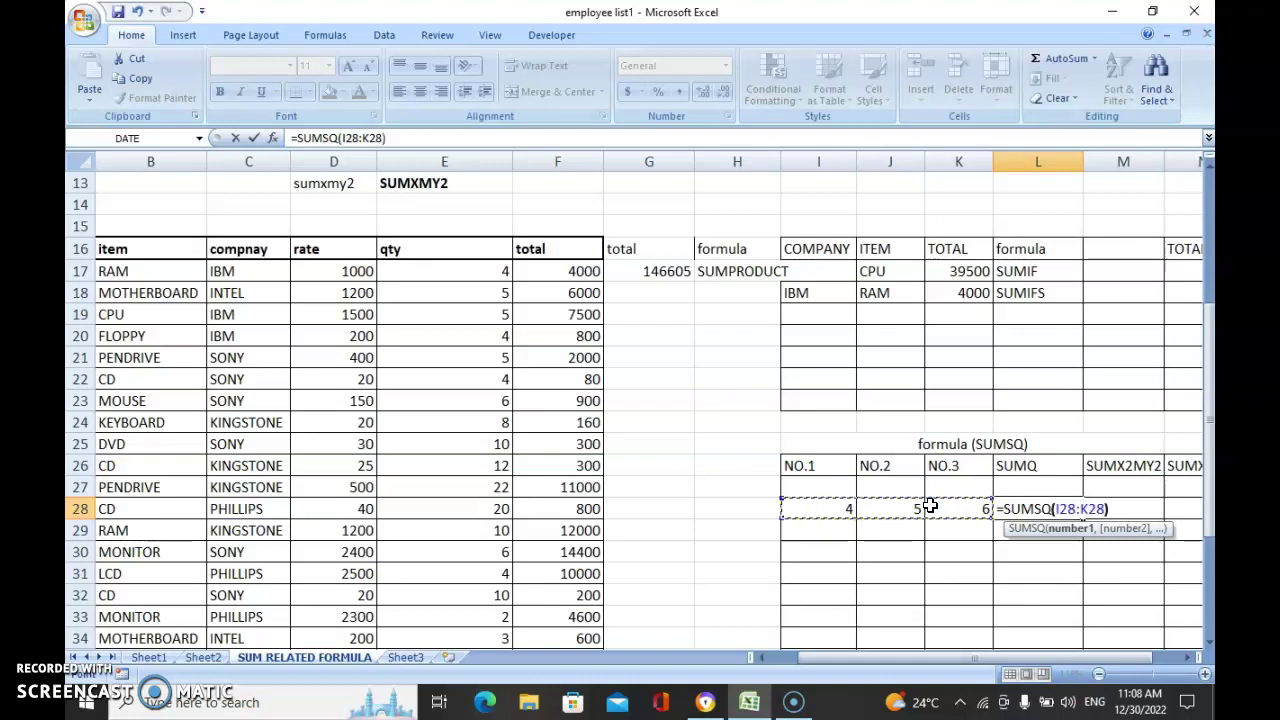
key(Return)
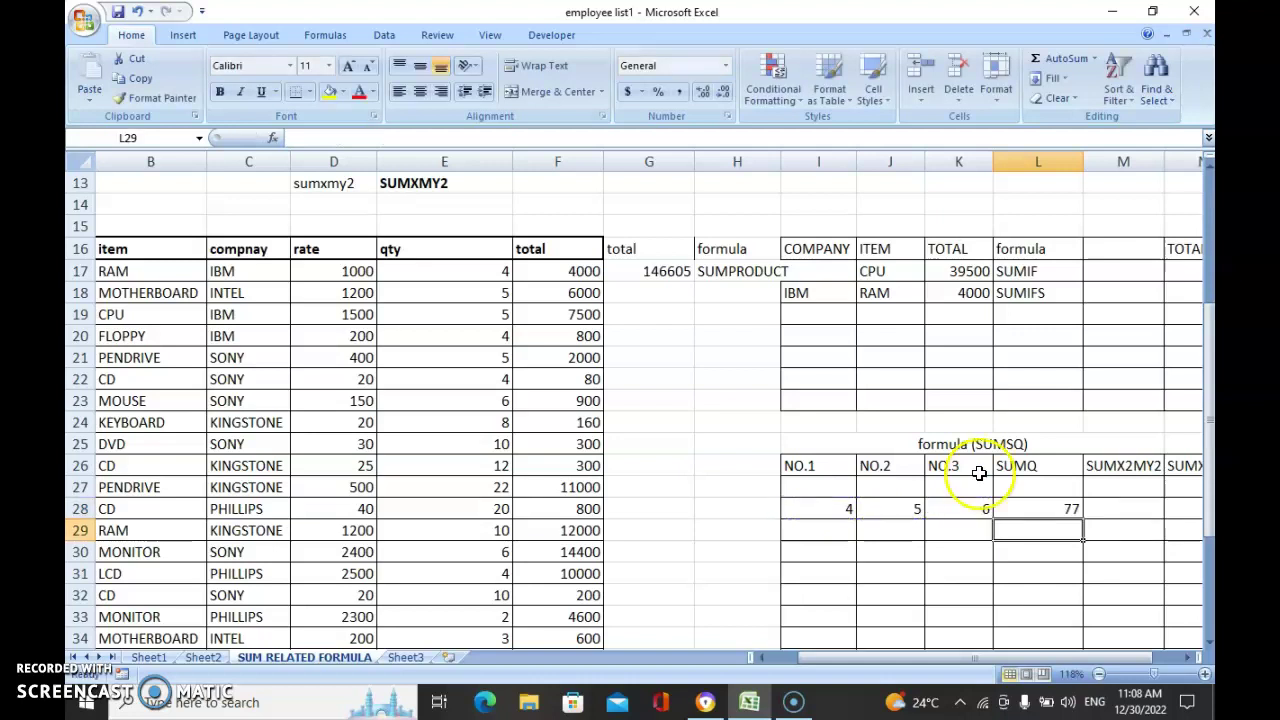
Enter the squares 16, 25 and 36 into I29:K29
click(1041, 504)
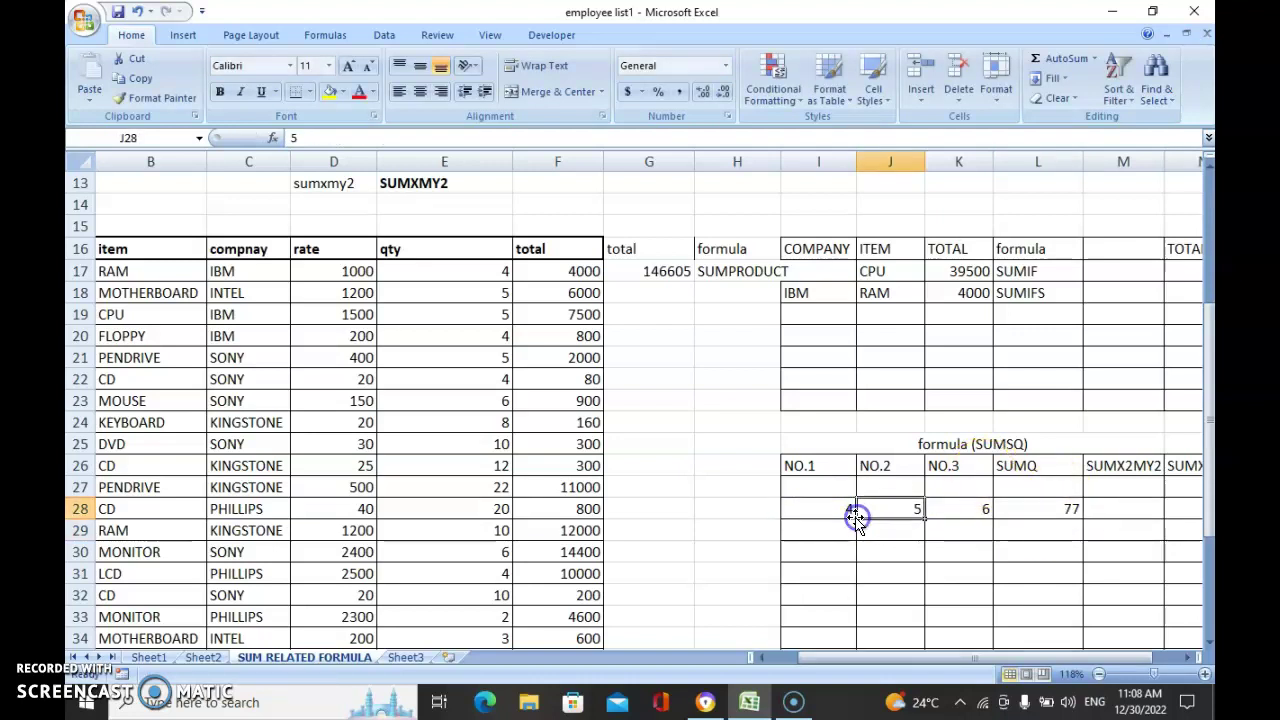
click(843, 509)
click(836, 527)
text(6)
key(Tab)
text(25)
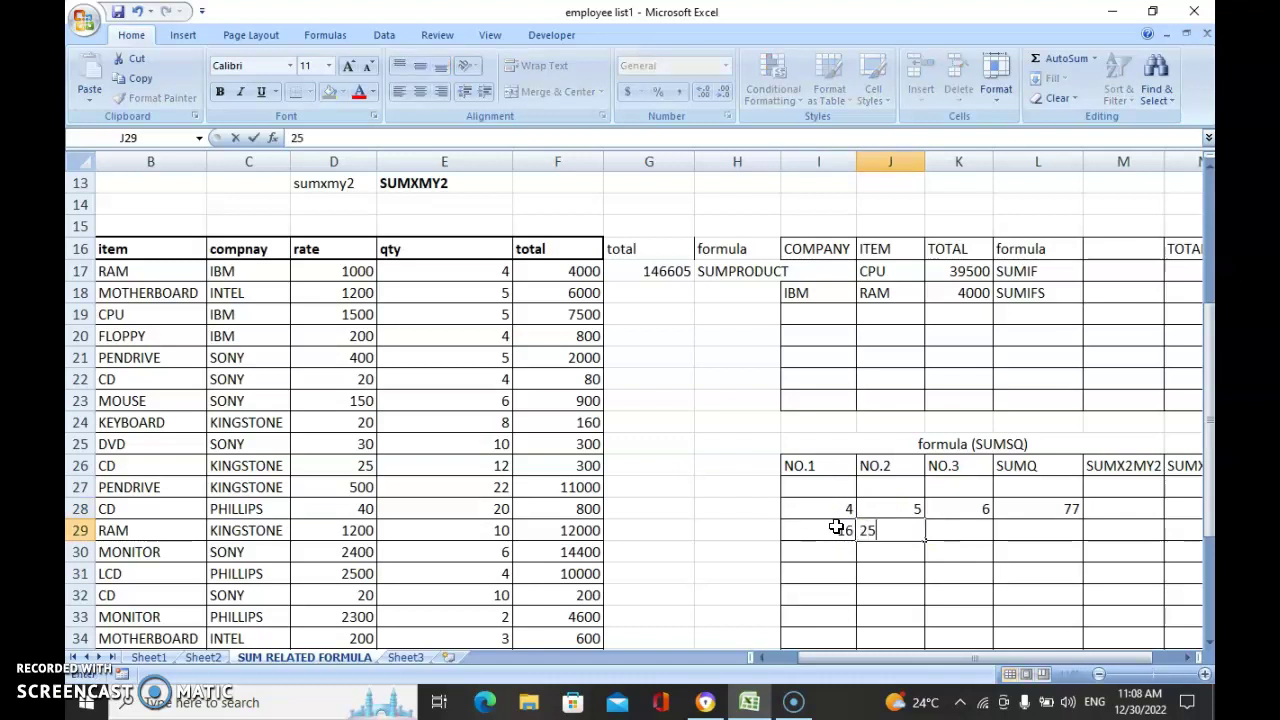
key(Tab)
text(3)
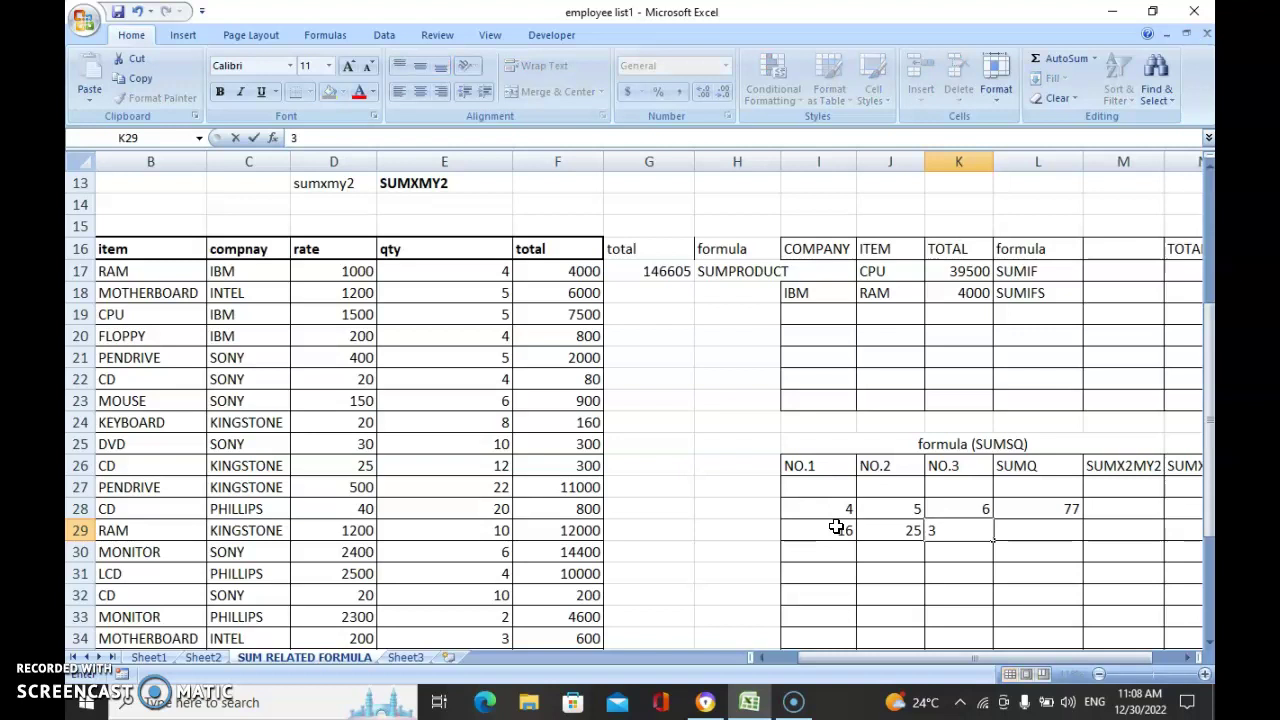
Total the squares in L29 with =SUM(I29:K29), giving 77
click(1004, 527)
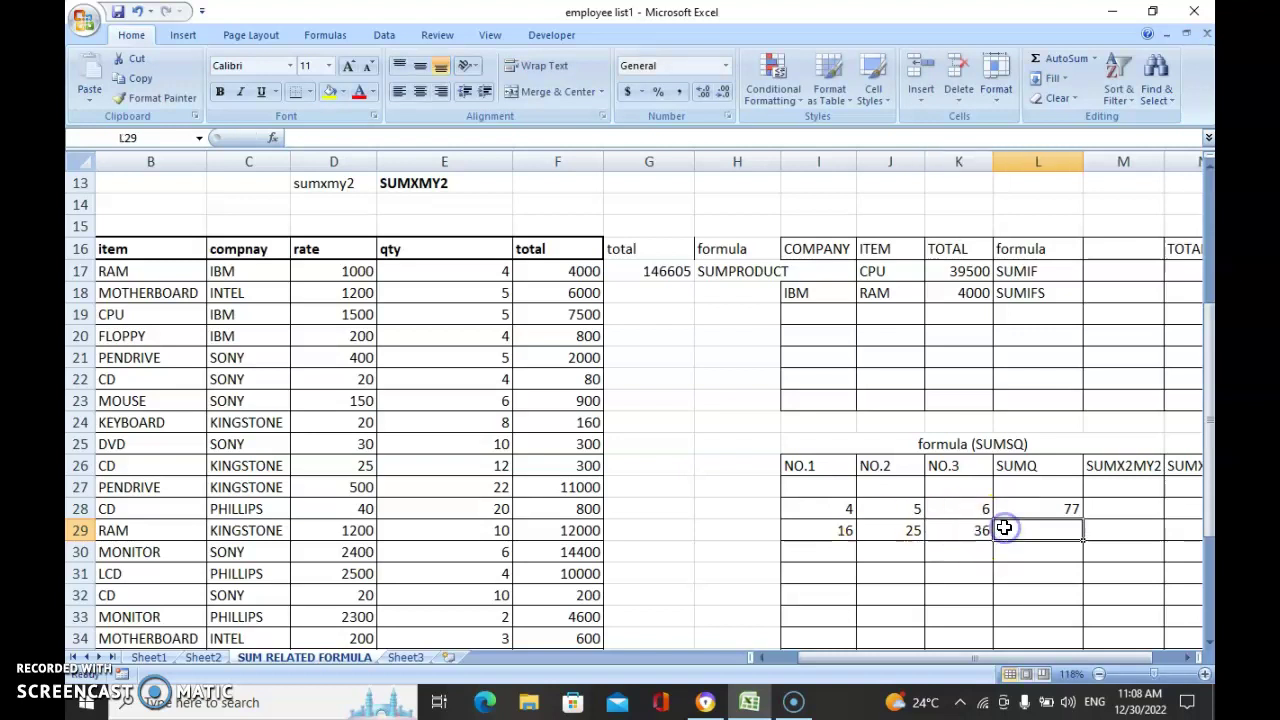
text(=SUM)
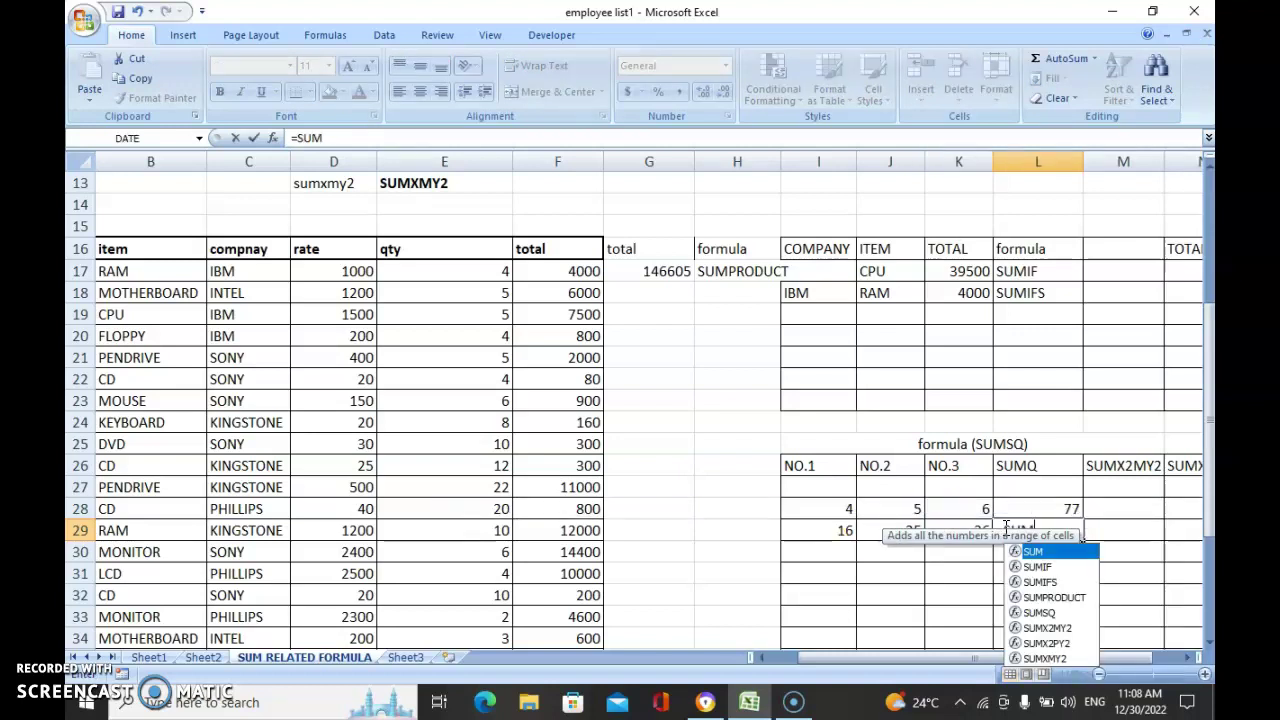
text(()
drag(843, 530, 944, 540)
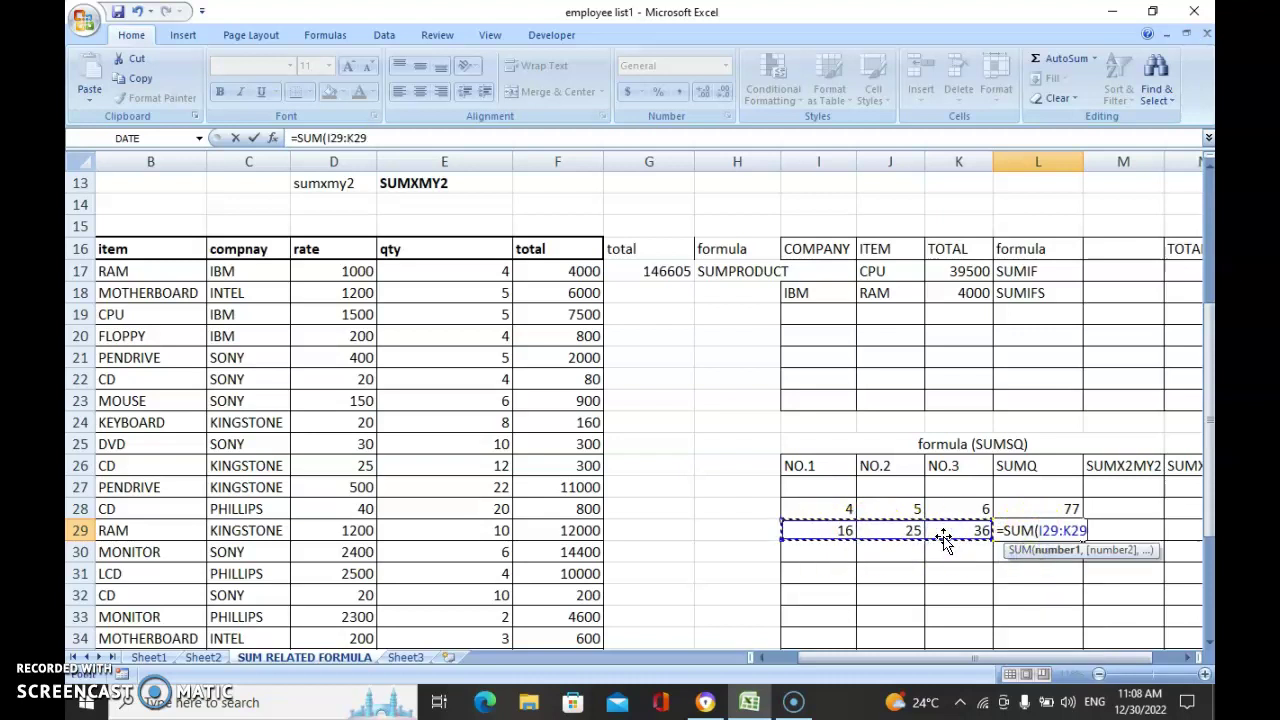
text())
key(Return)
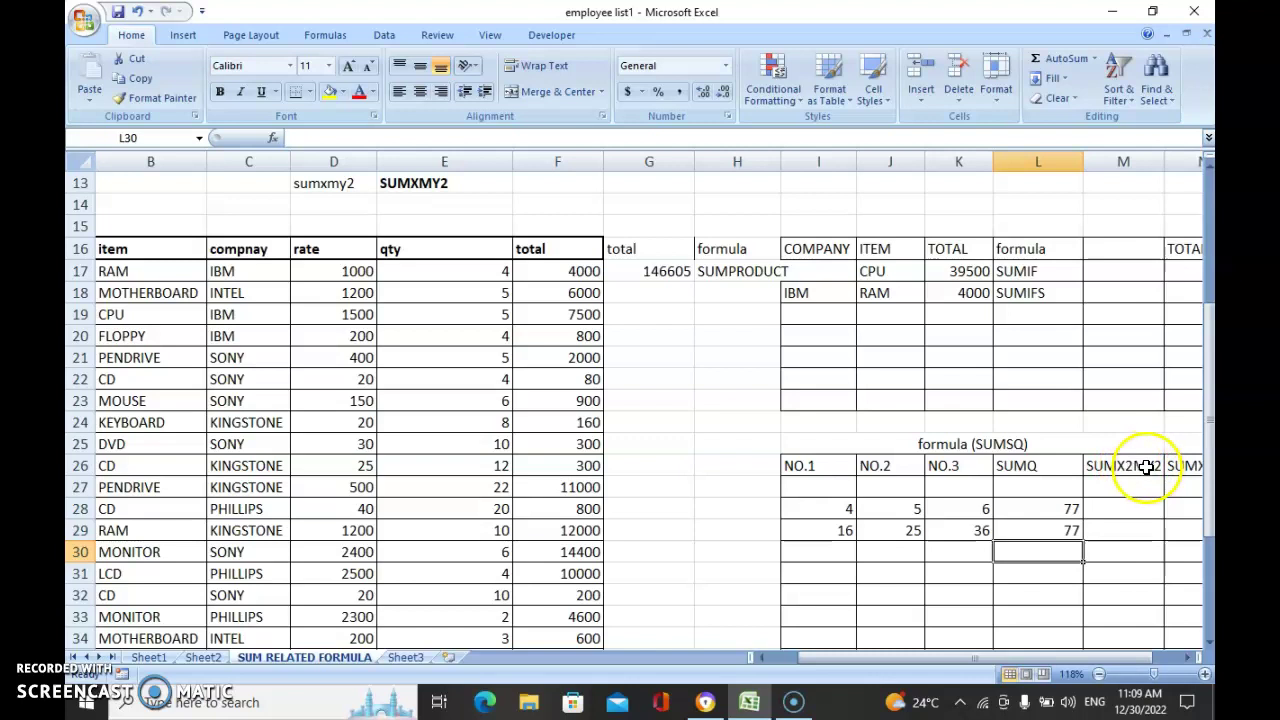
click(1141, 467)
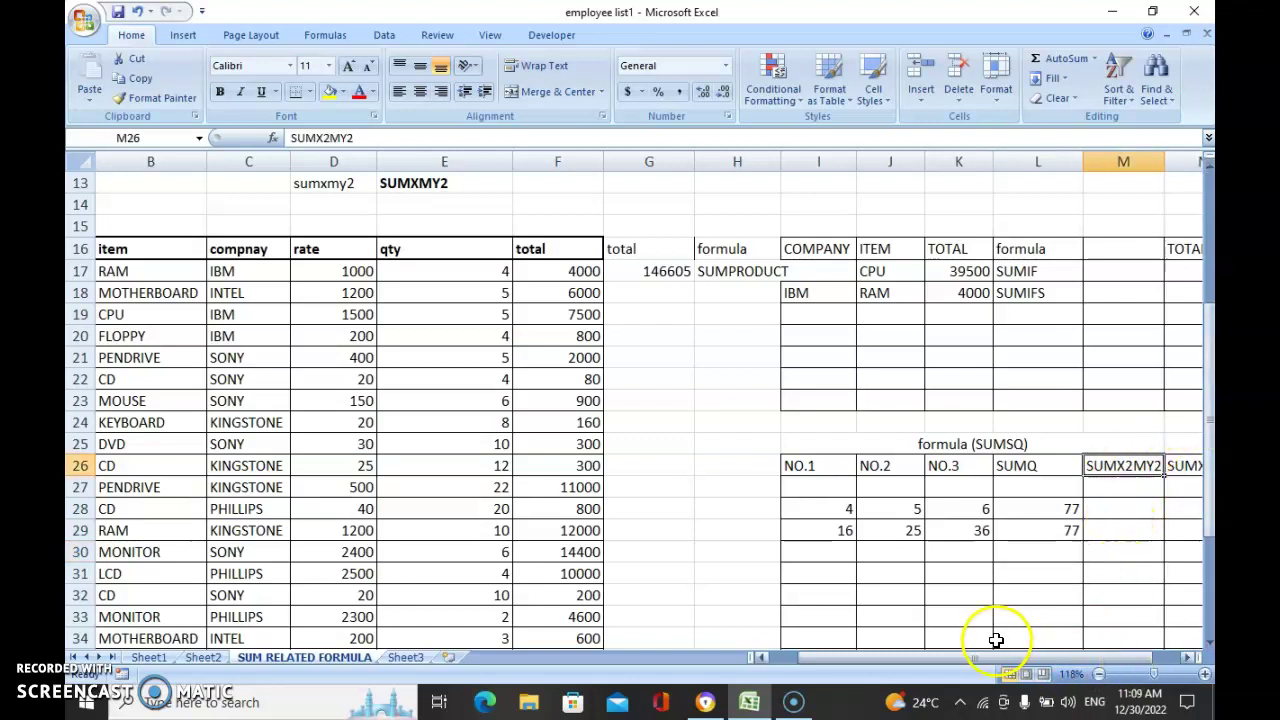
Enter 8 in I30 and 6 in J30
click(1094, 552)
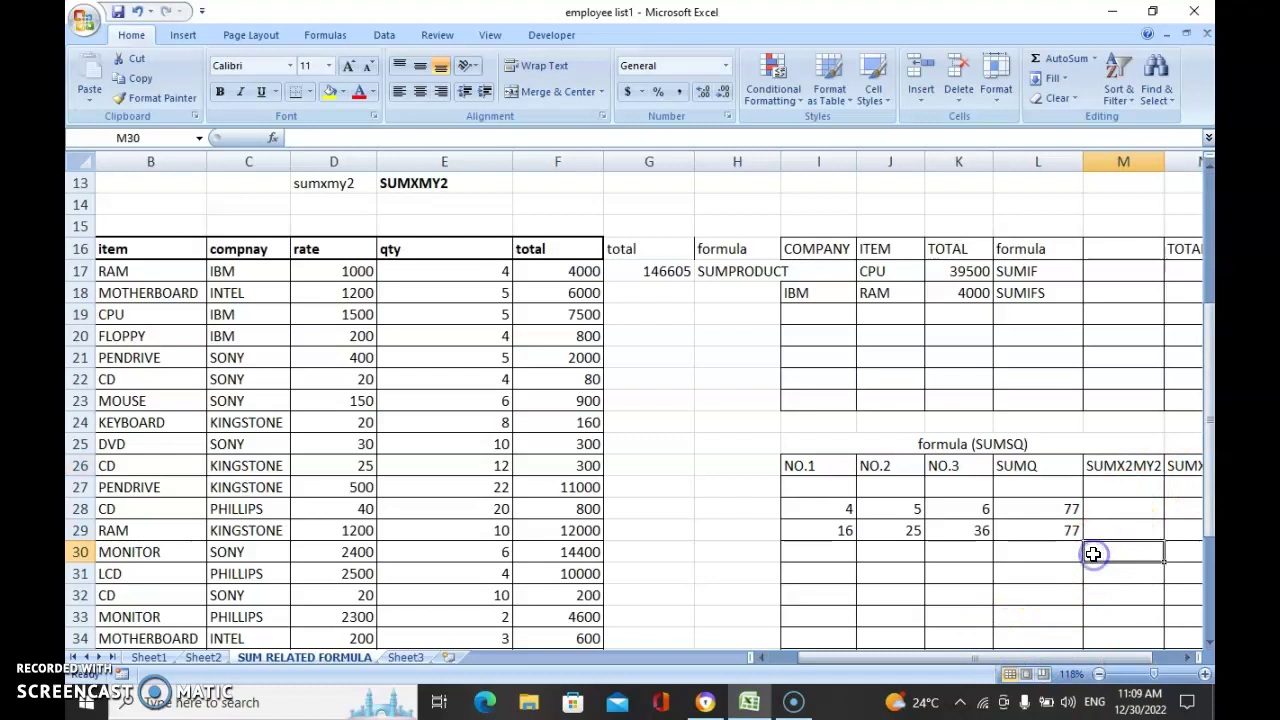
click(825, 553)
text(8)
click(875, 553)
text(6)
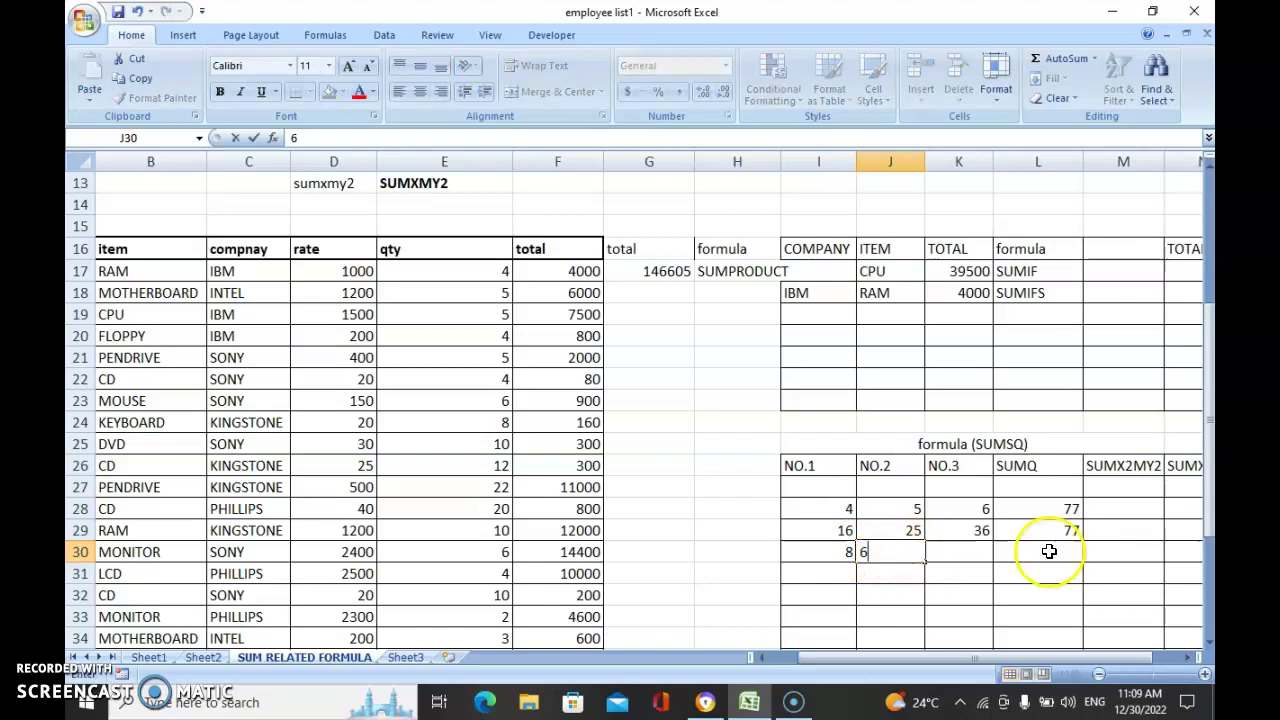
click(1116, 552)
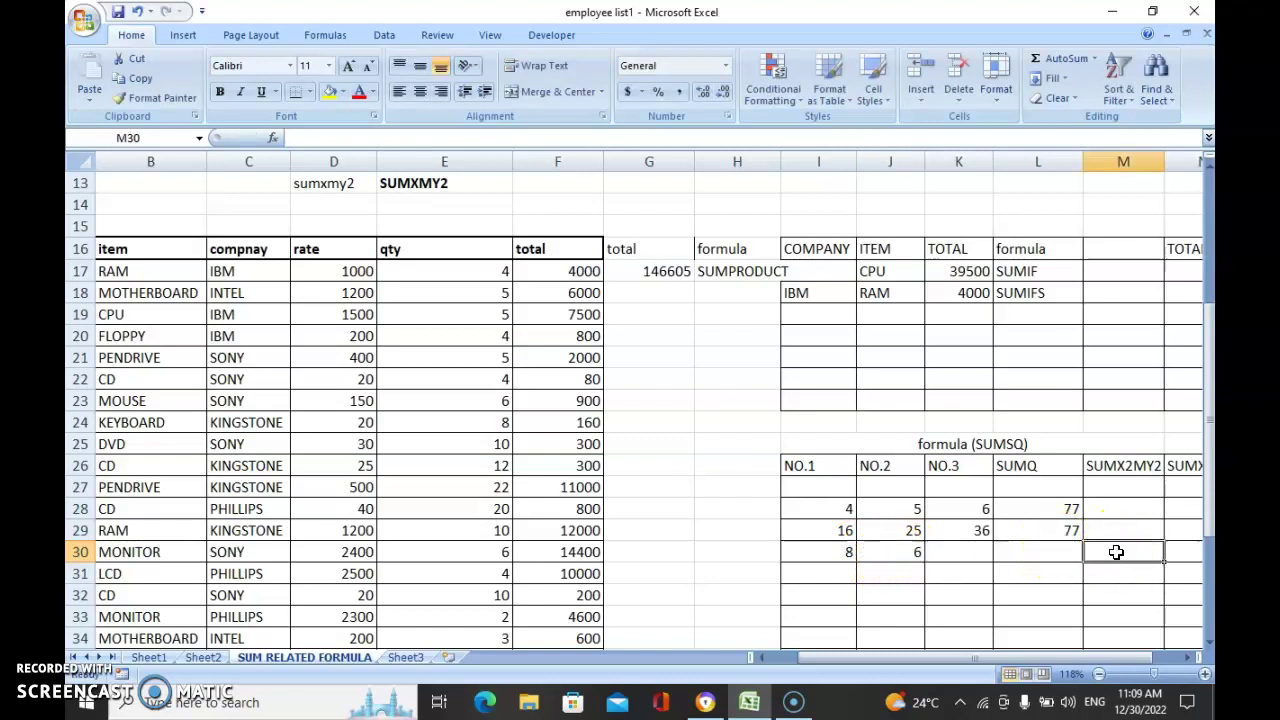
Compute =SUMX2MY2(I30,J30) in M30, giving 28
text(=SUM)
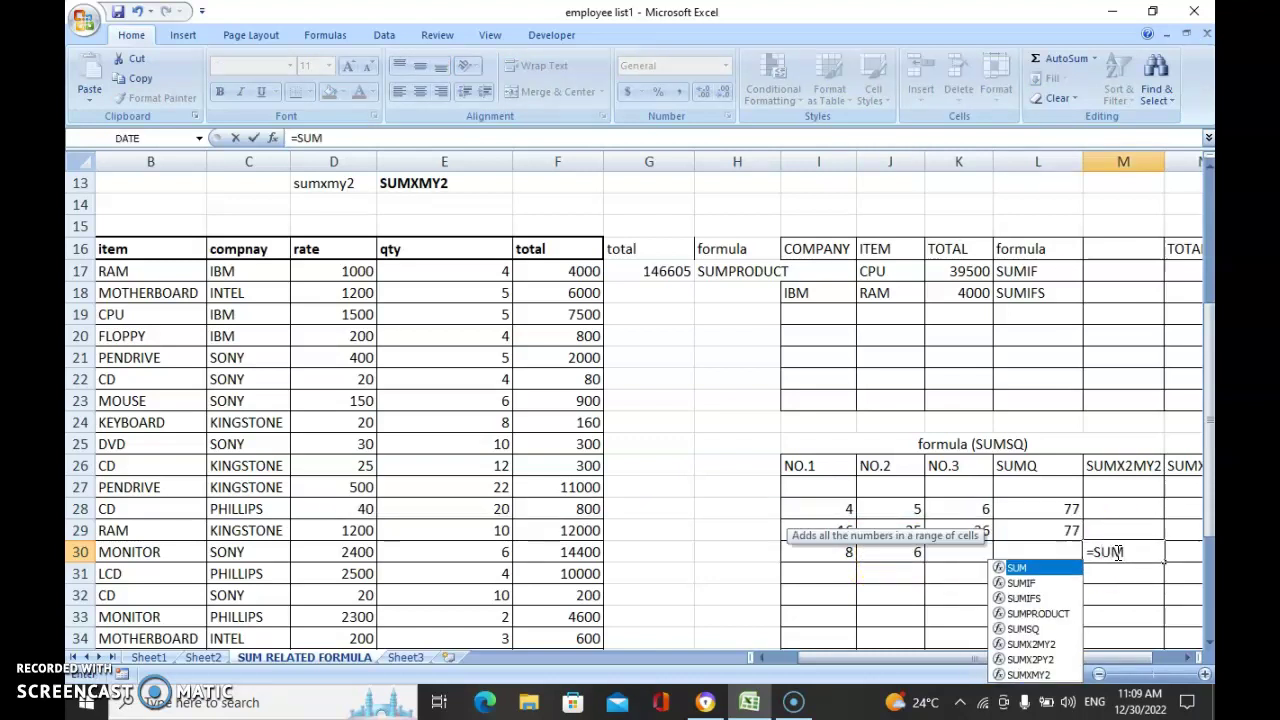
click(1031, 644)
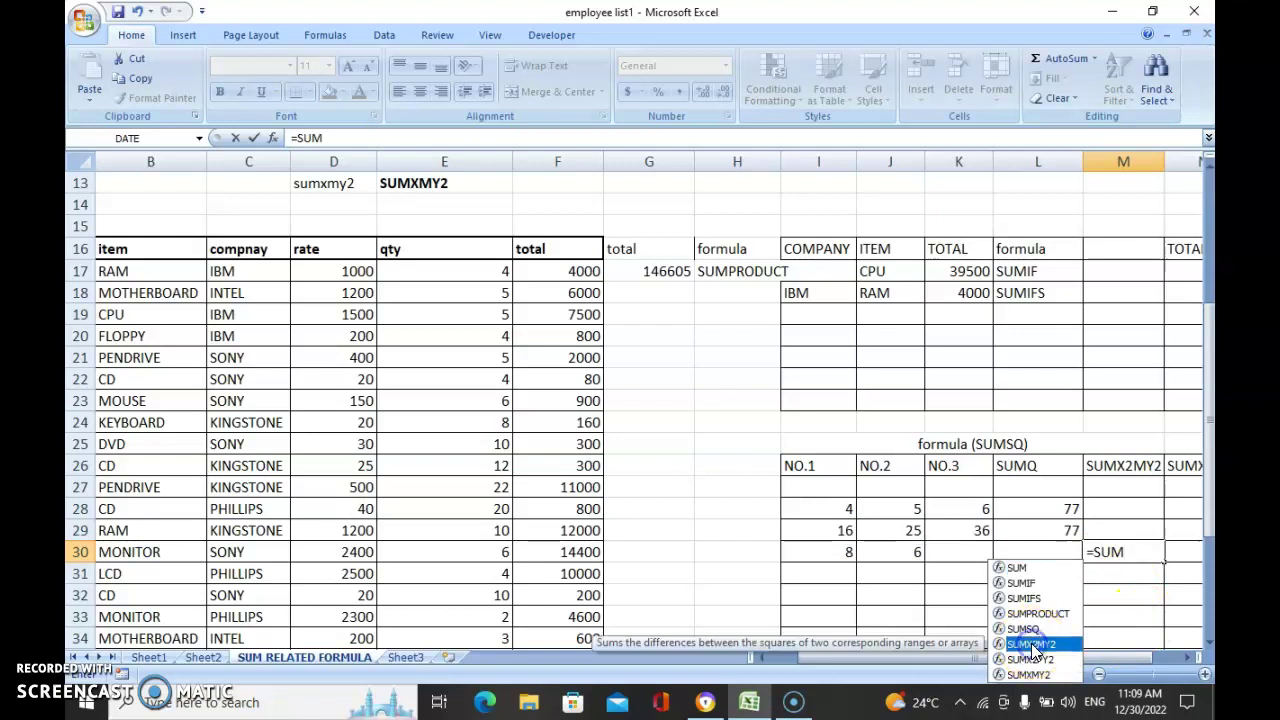
double_click(1031, 644)
click(843, 556)
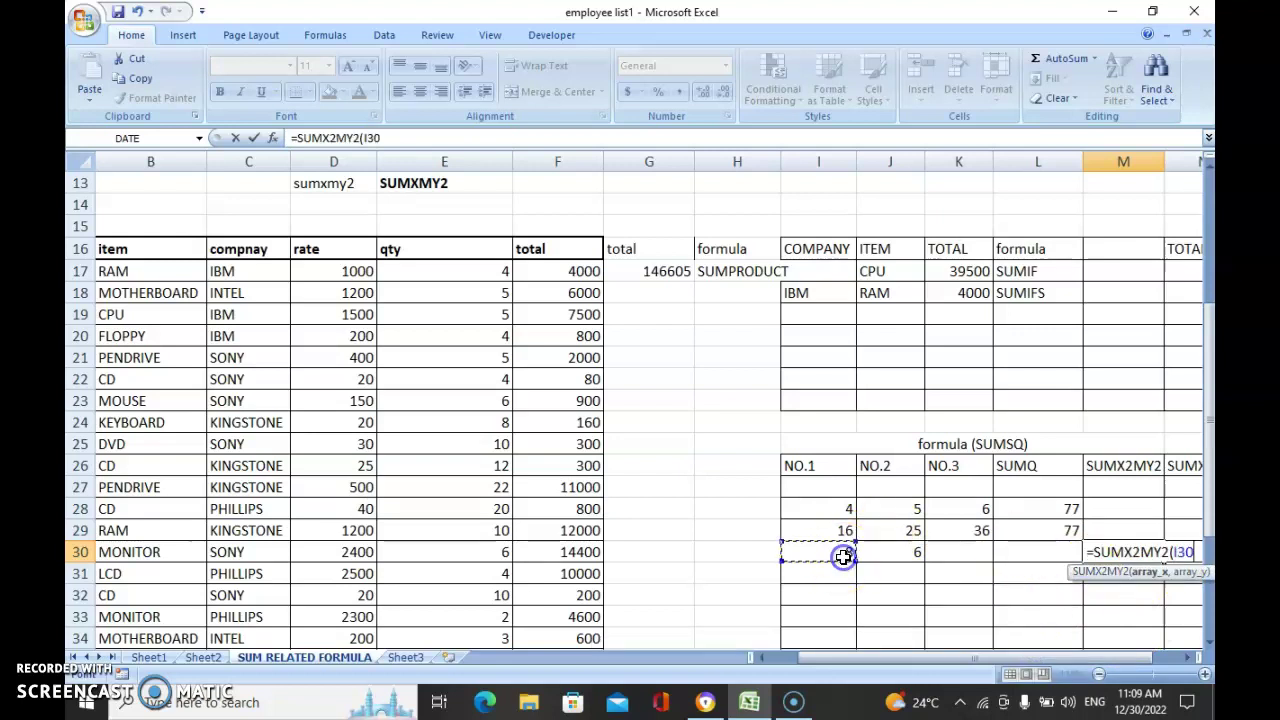
click(898, 550)
text())
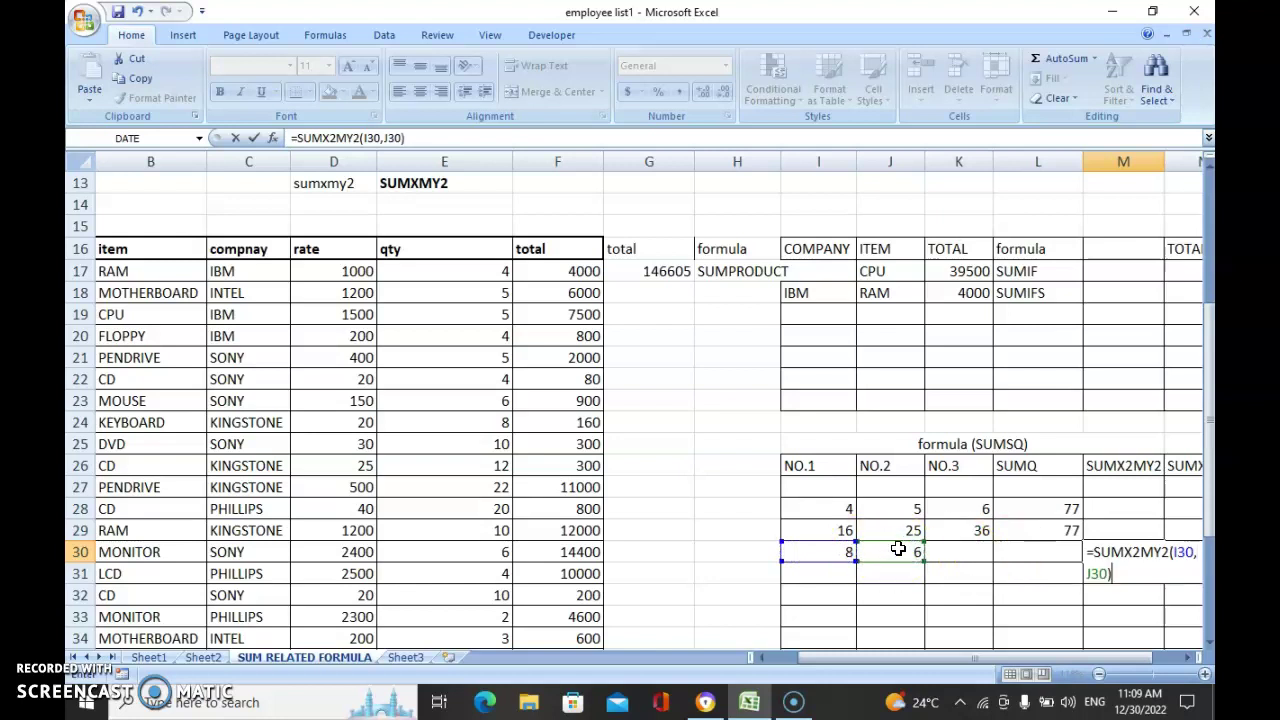
key(Return)
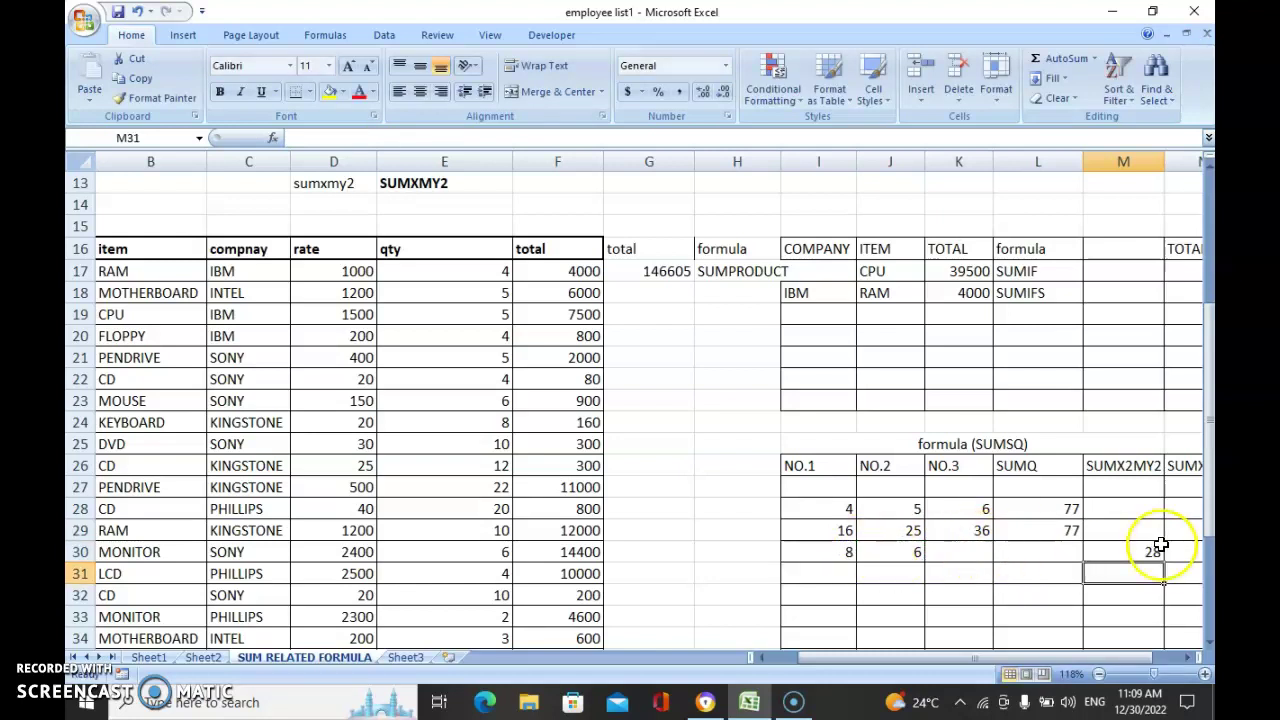
click(1128, 551)
Enter the squares 64 and 36 into I31 and J31
click(849, 571)
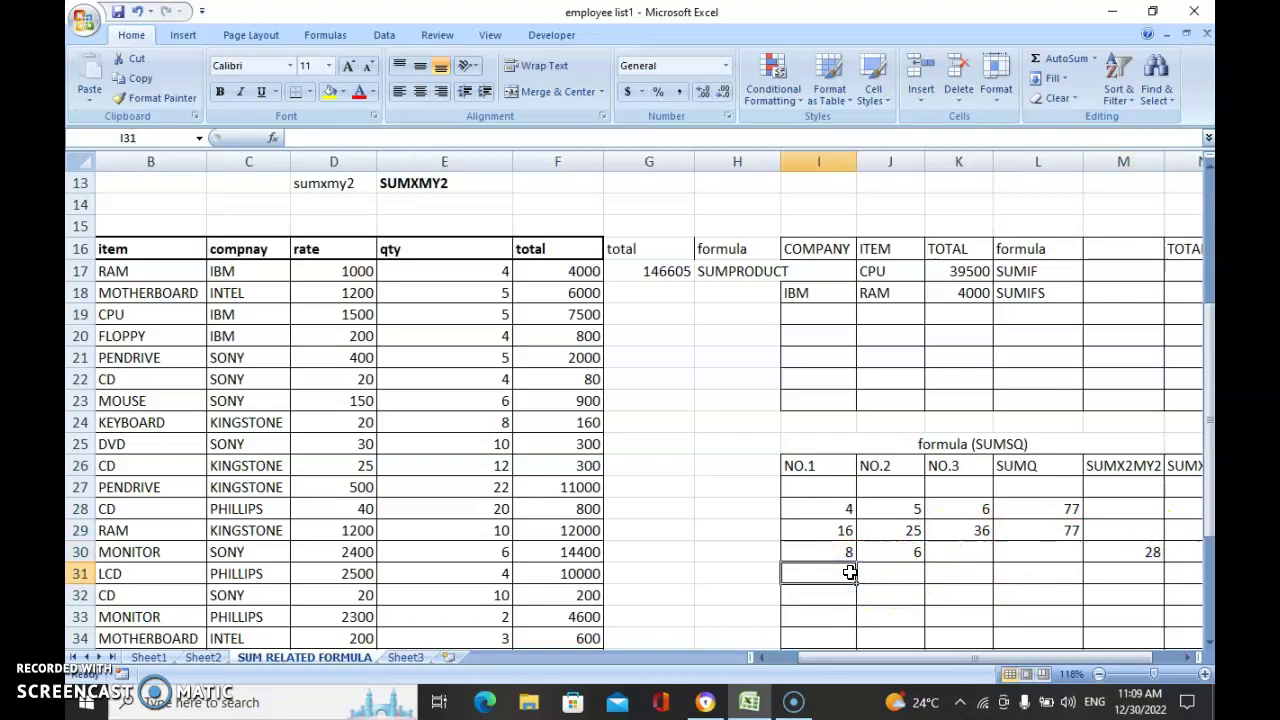
text(64)
click(900, 569)
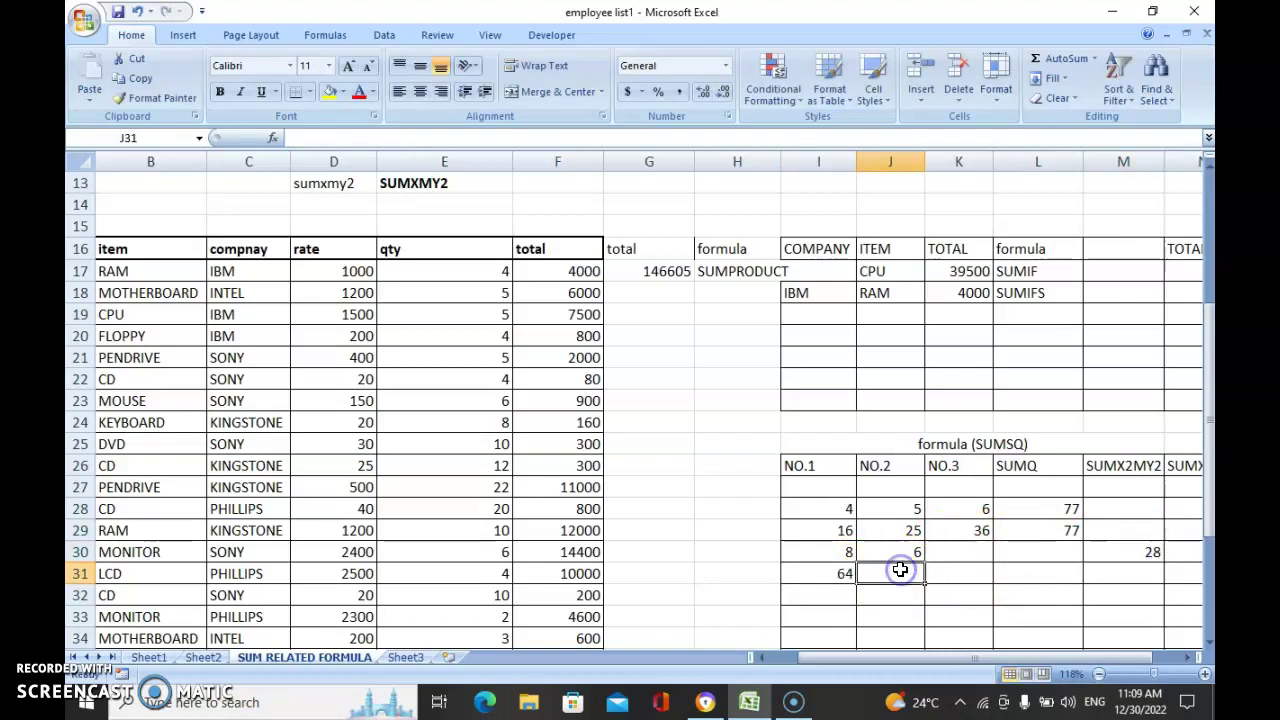
text(36)
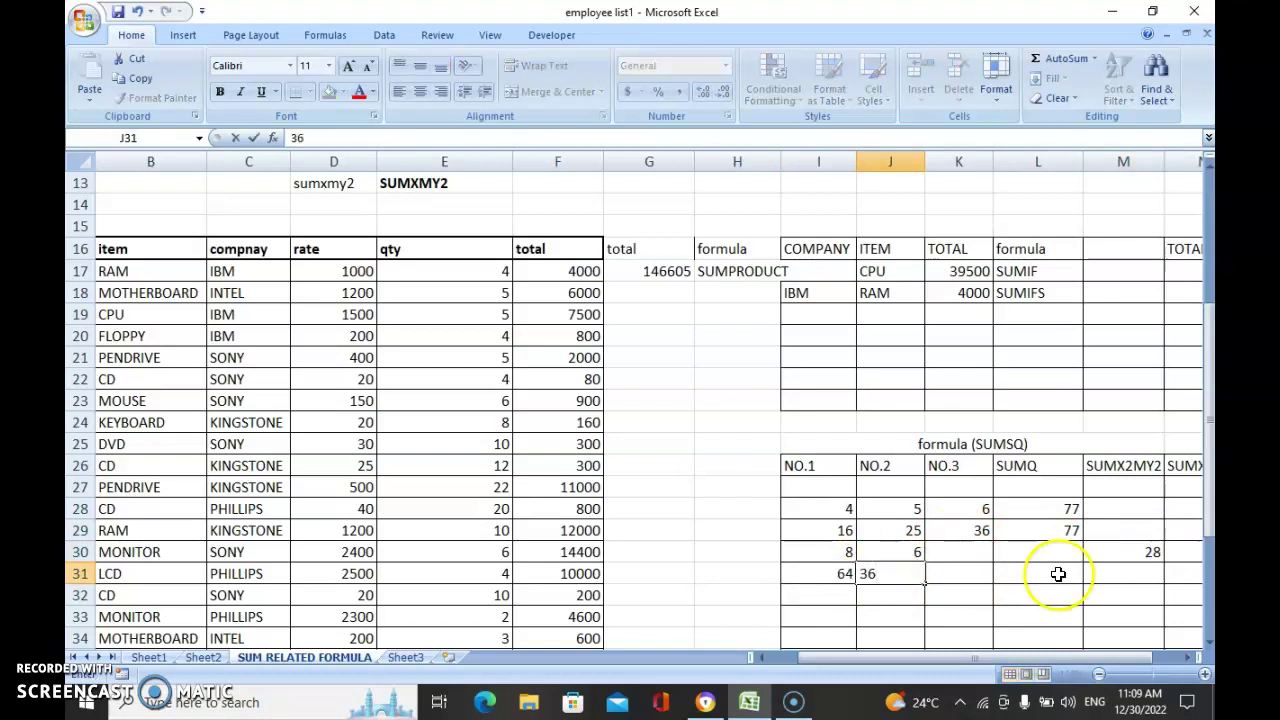
click(1151, 575)
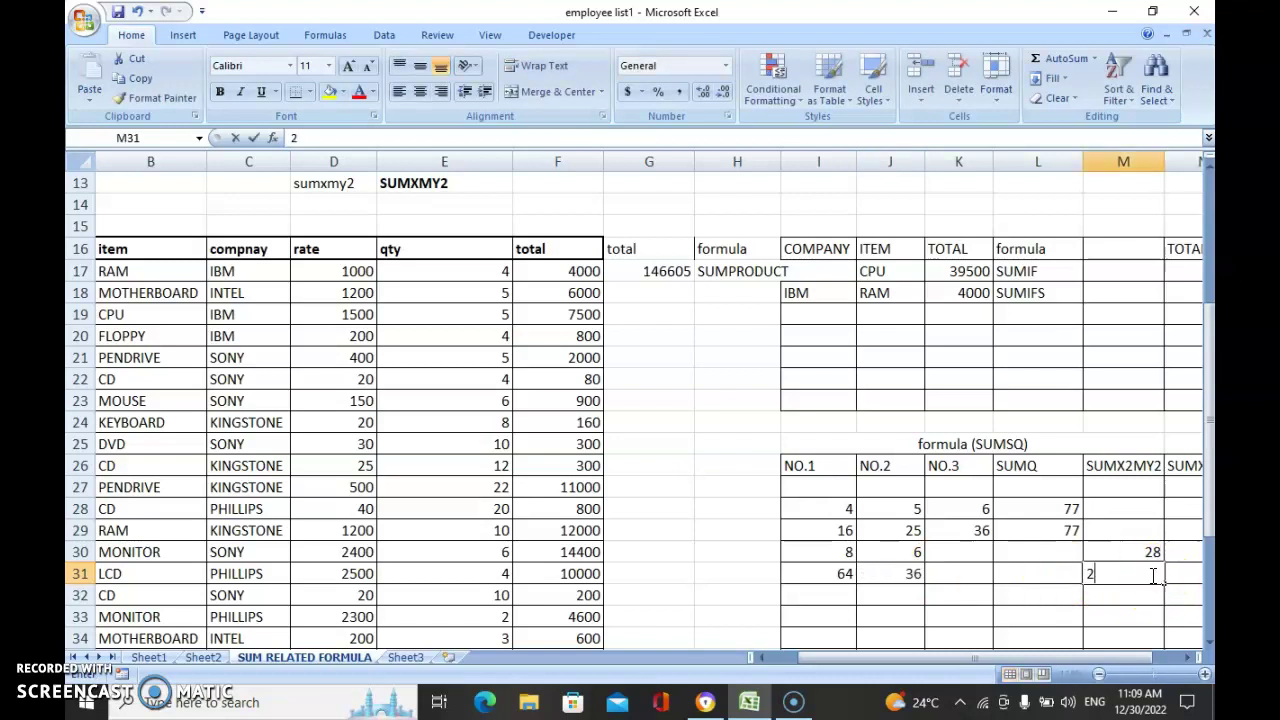
Subtract them in M31 with =I31-J31, giving 28
text(8)
text(=)
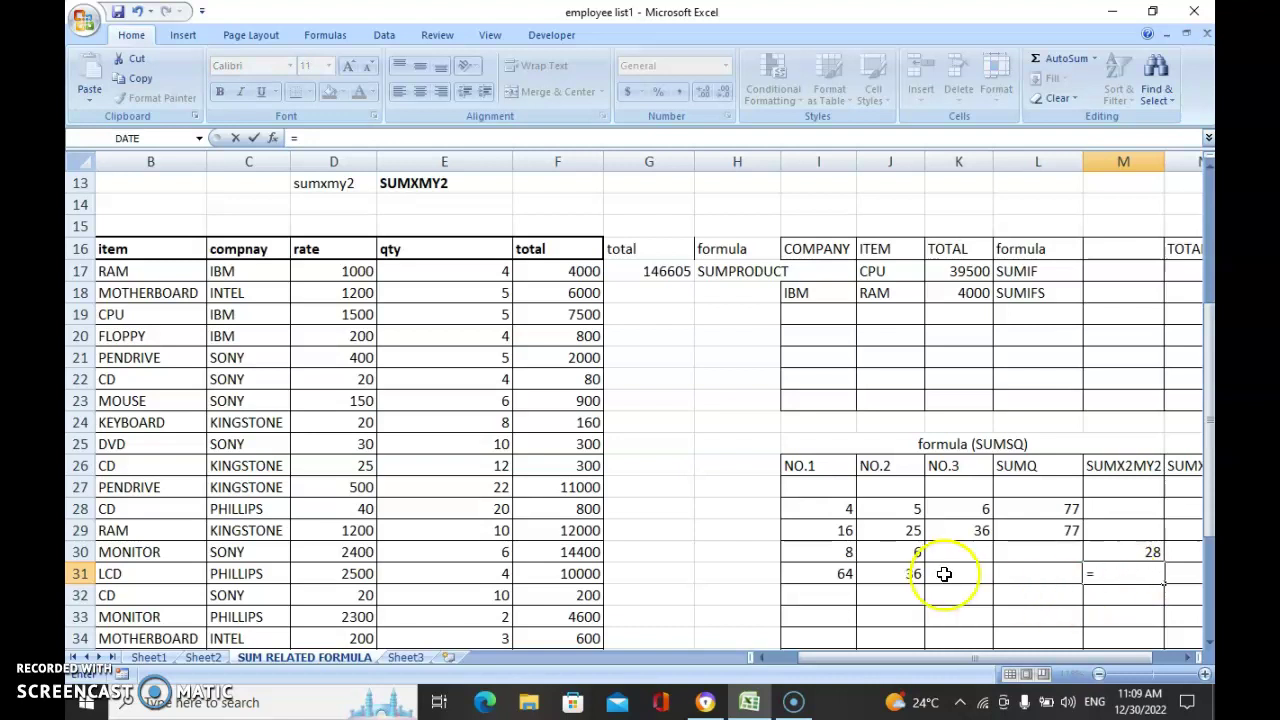
click(830, 576)
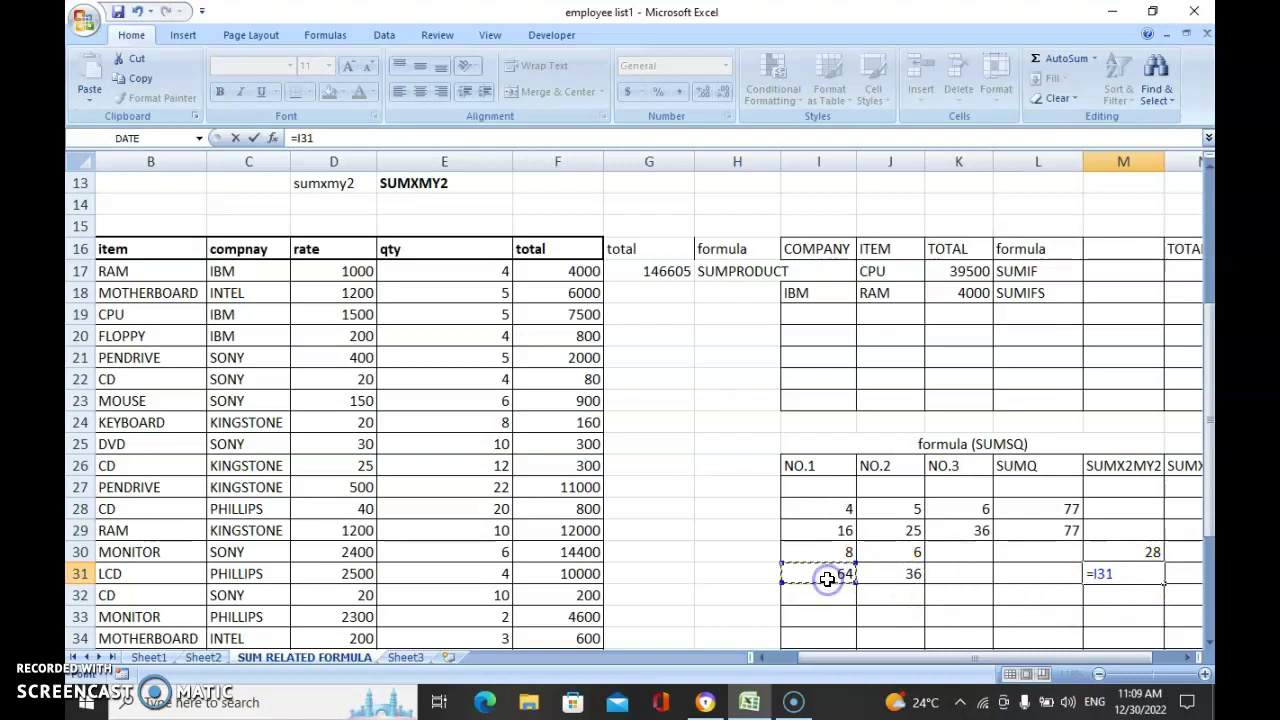
click(902, 574)
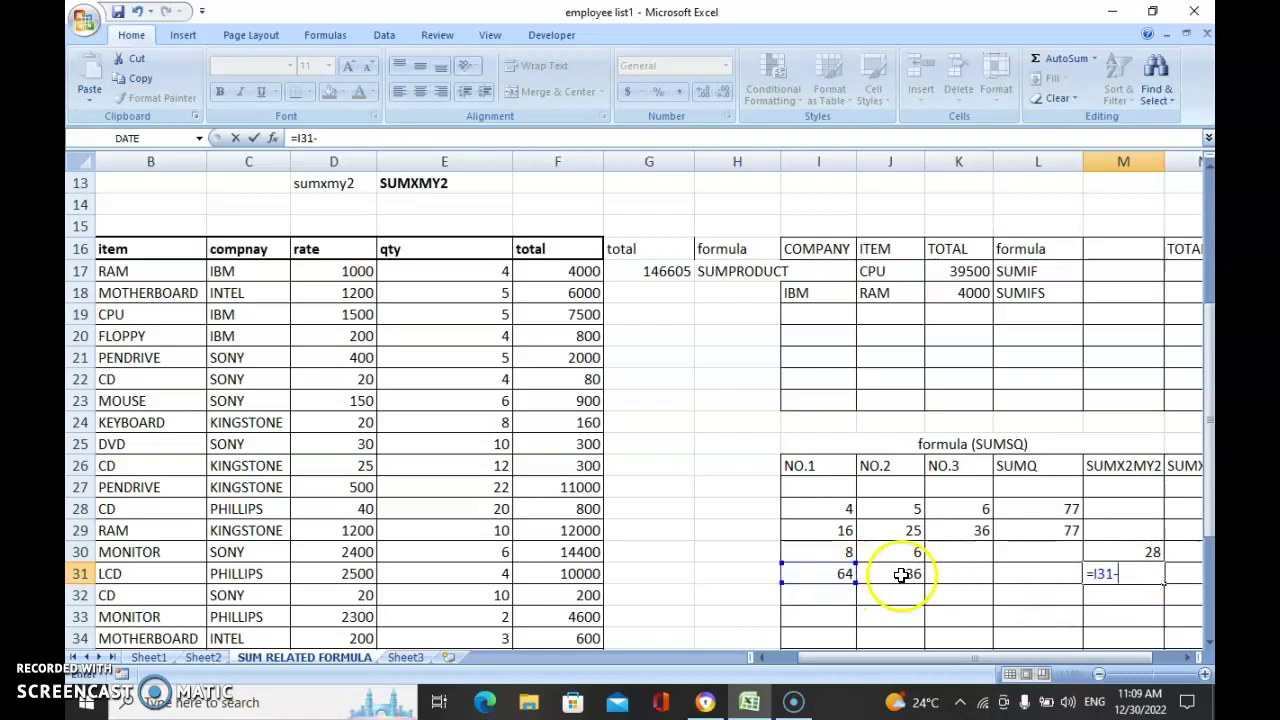
key(Return)
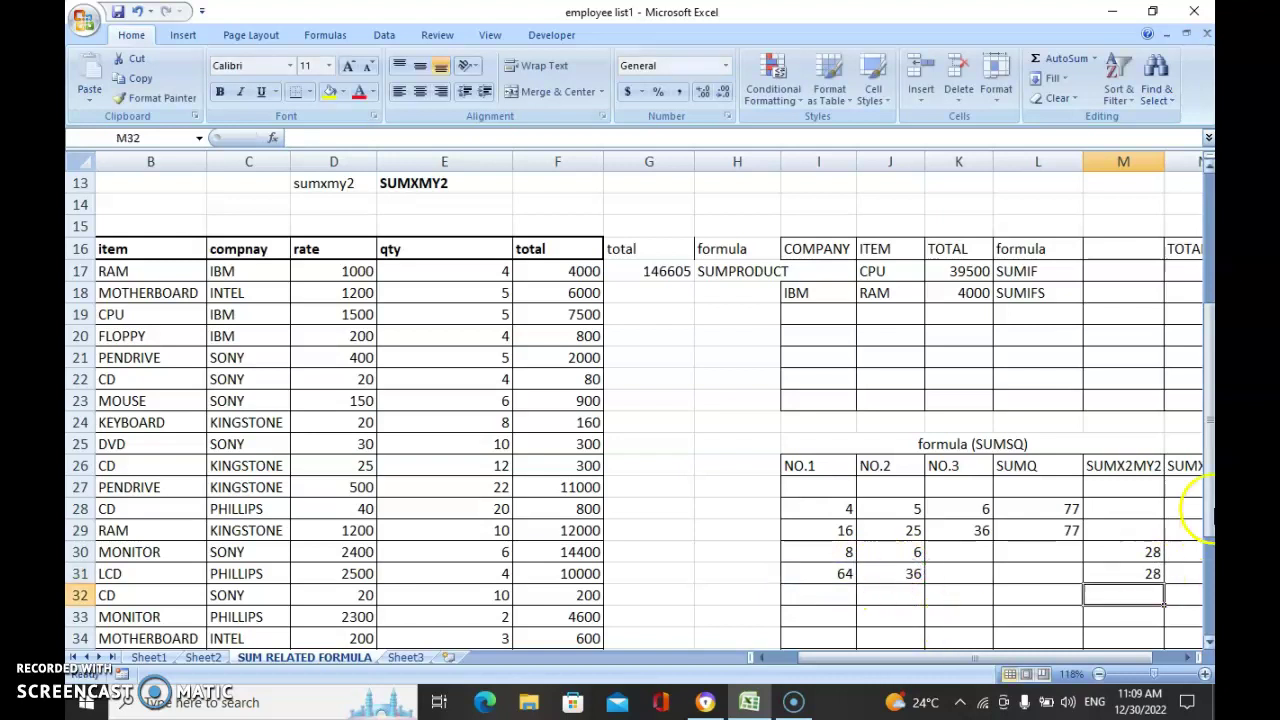
drag(1060, 664, 1117, 660)
Enter 6 in I32 and 8 in J32
click(1090, 466)
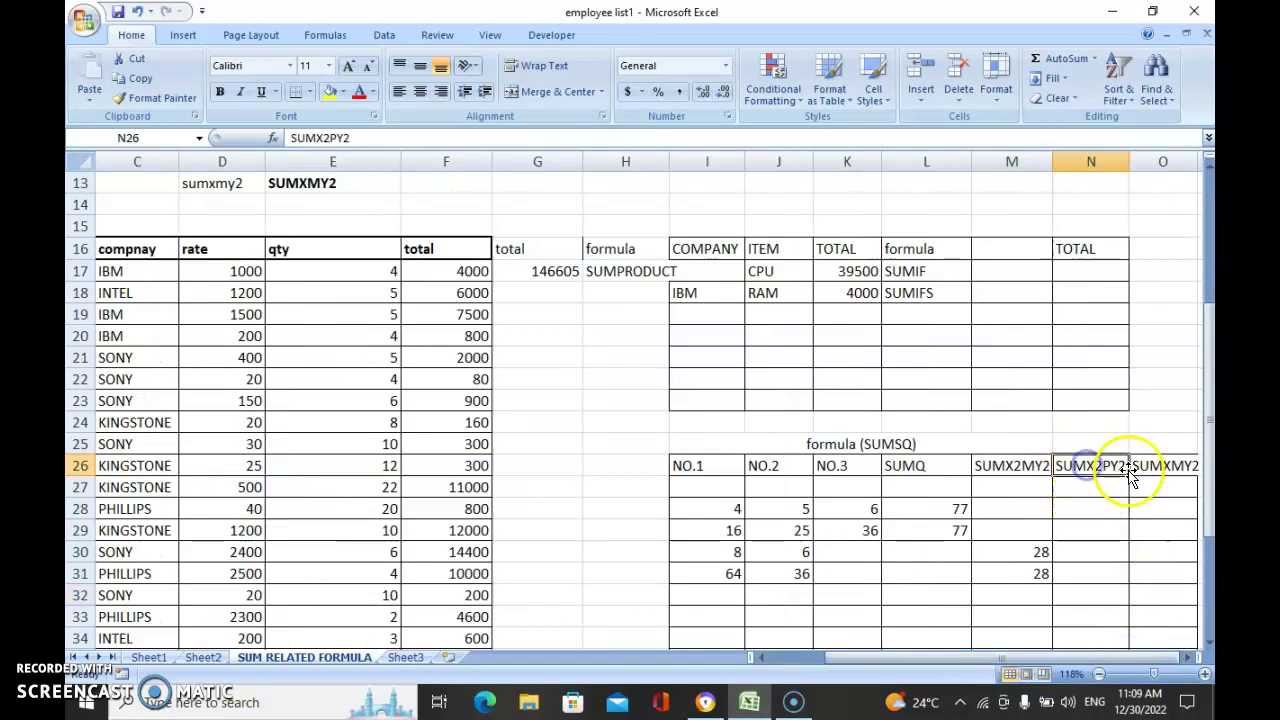
click(1088, 615)
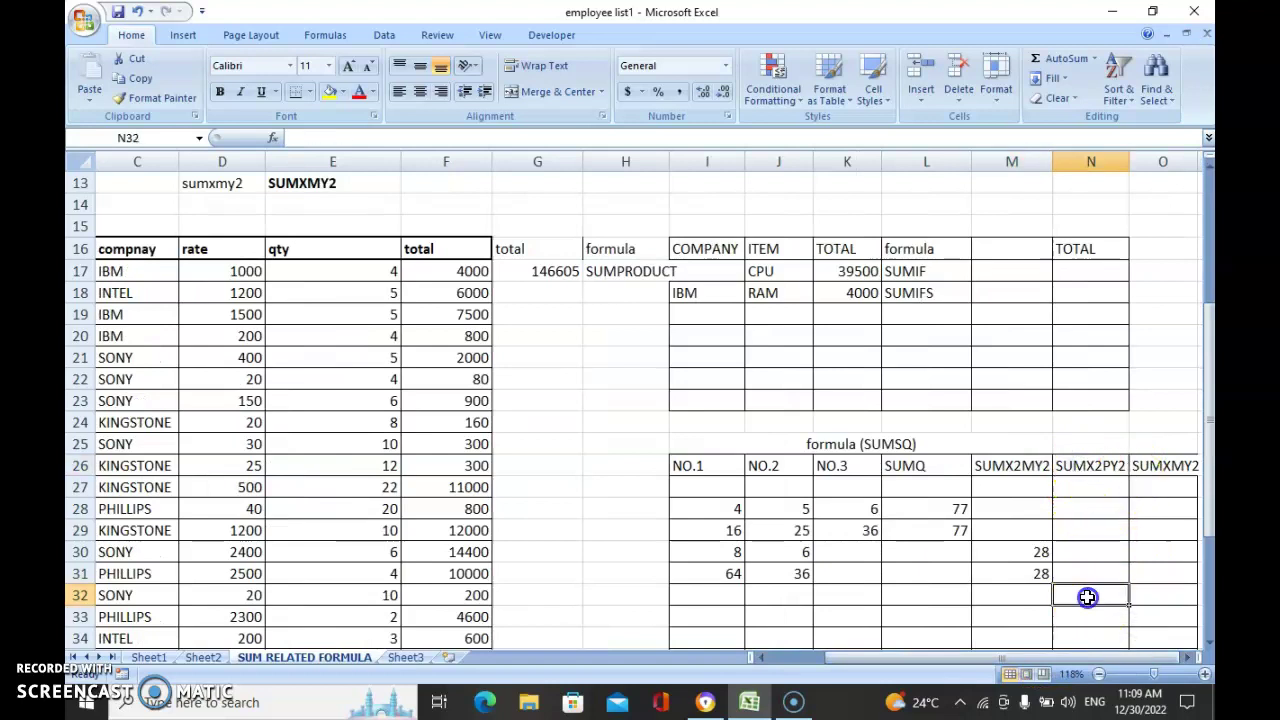
click(725, 596)
text(6)
click(800, 597)
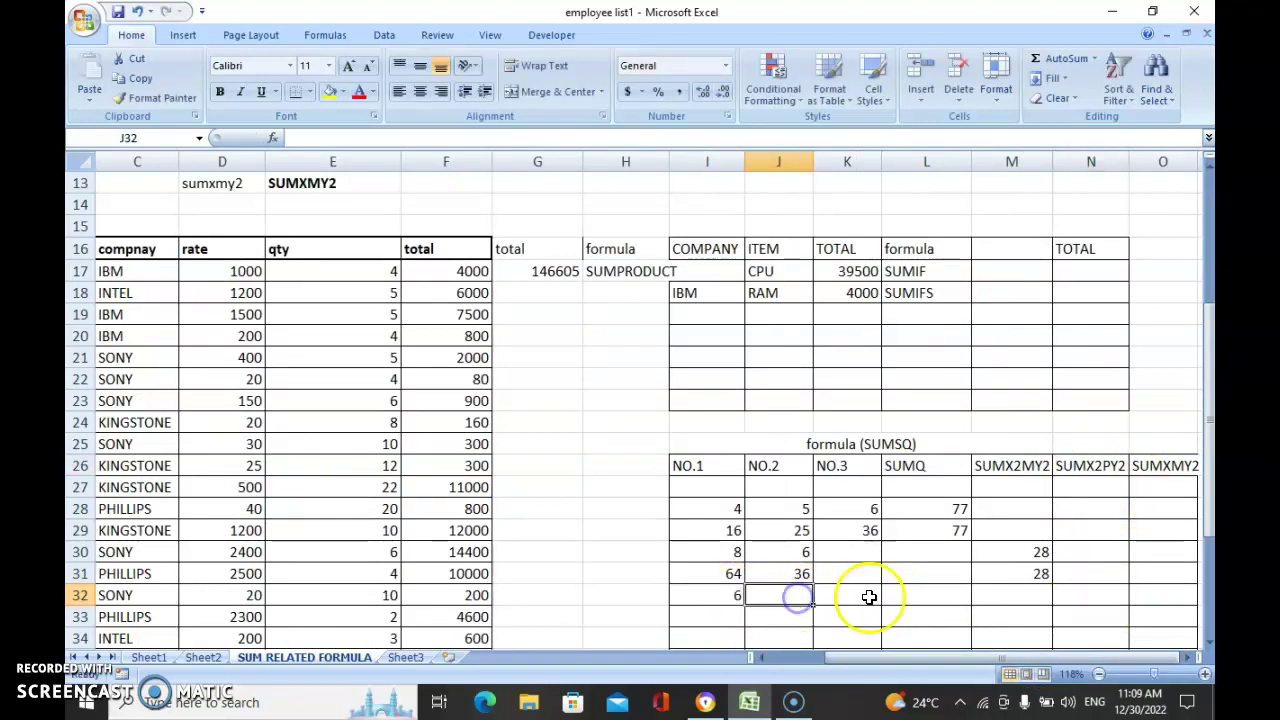
text(8)
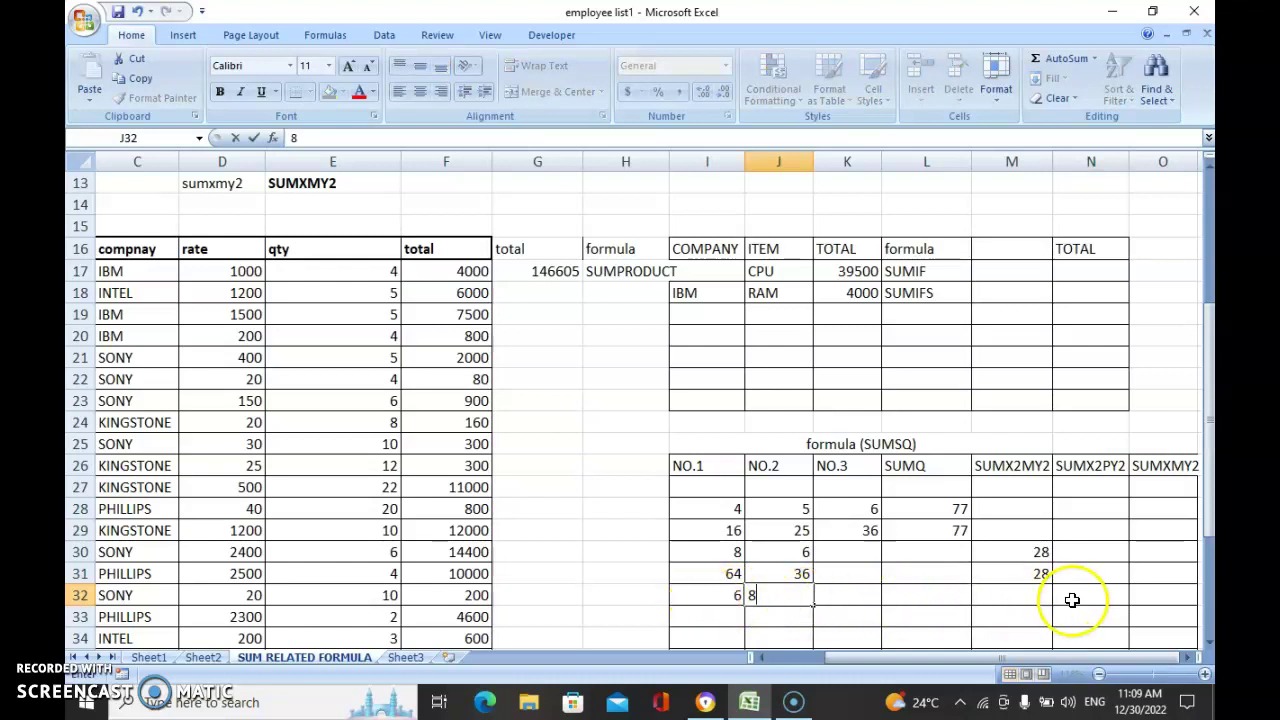
Compute =SUMX2PY2(I32,J32) in N32, giving 100
click(1072, 599)
text(=S)
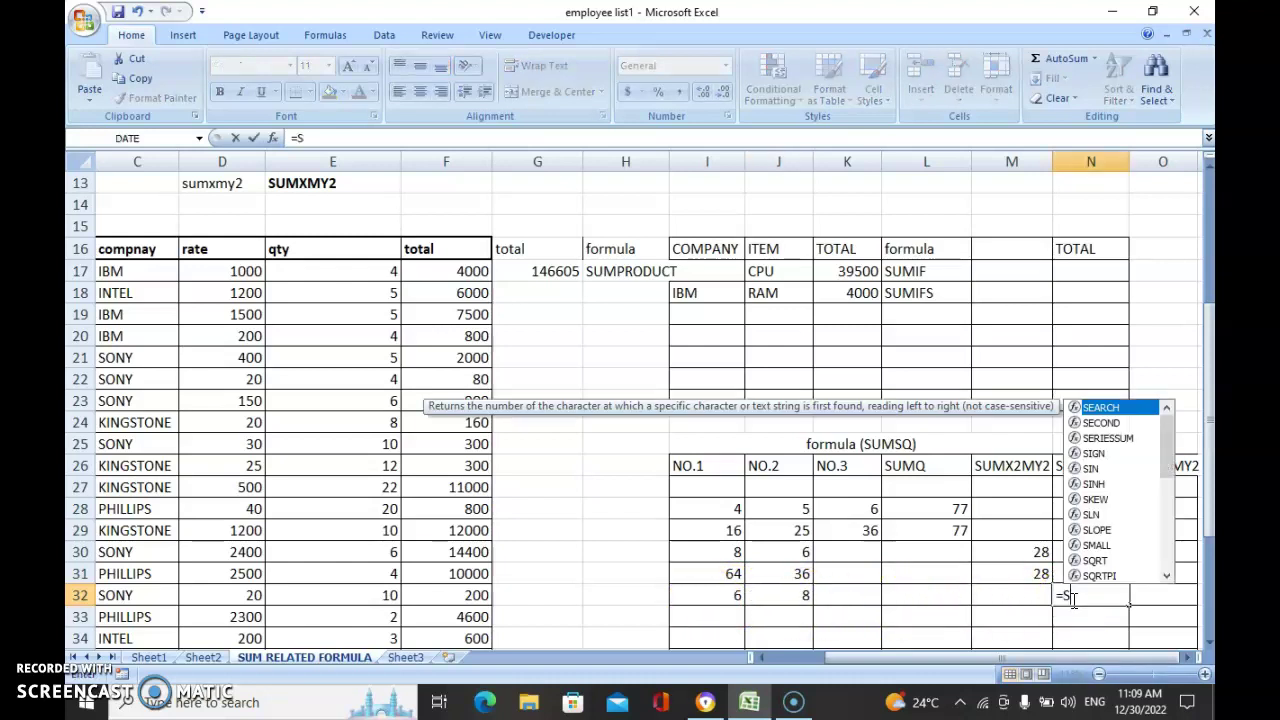
text(UM)
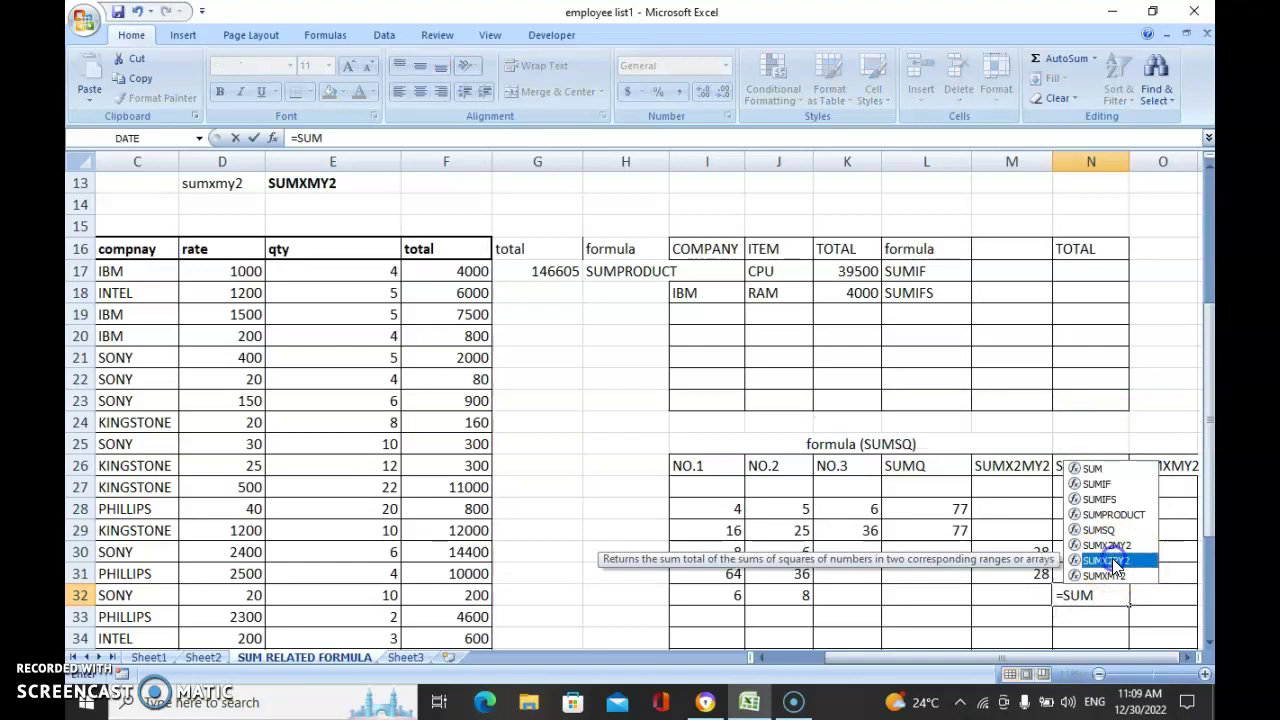
double_click(1108, 560)
click(1113, 558)
key(BackSpace)
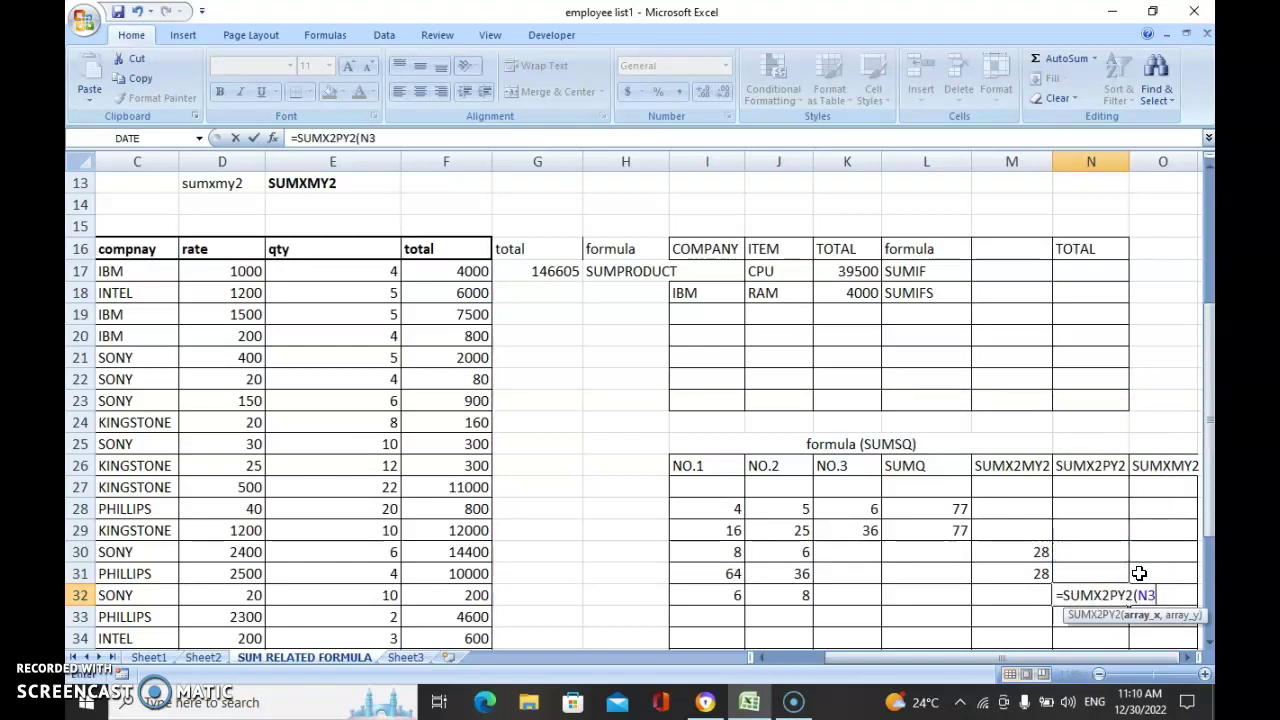
click(716, 594)
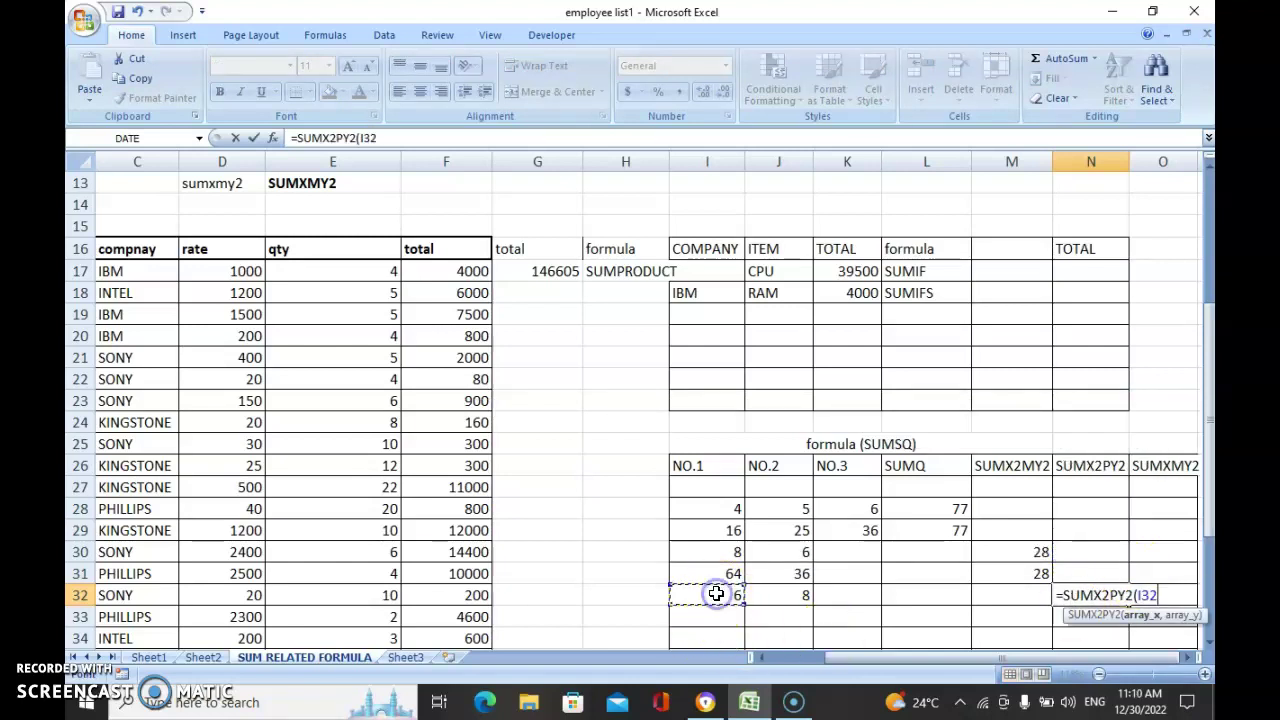
click(757, 598)
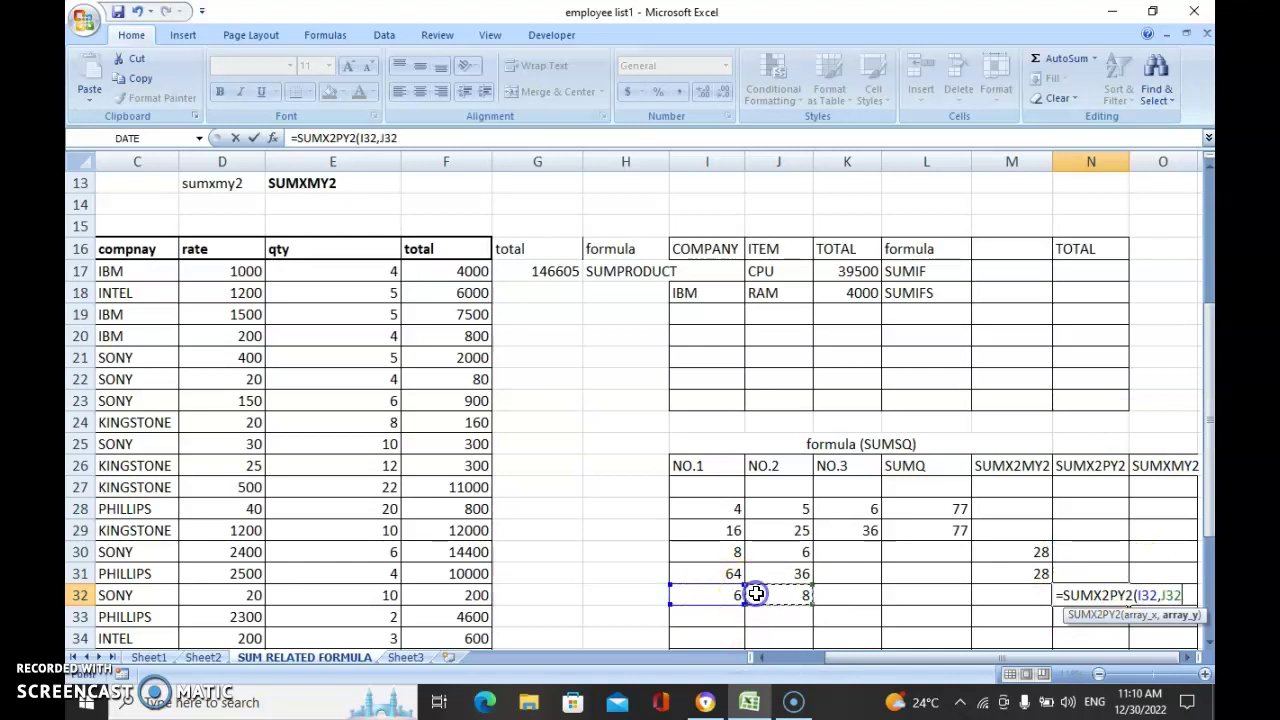
text())
key(Return)
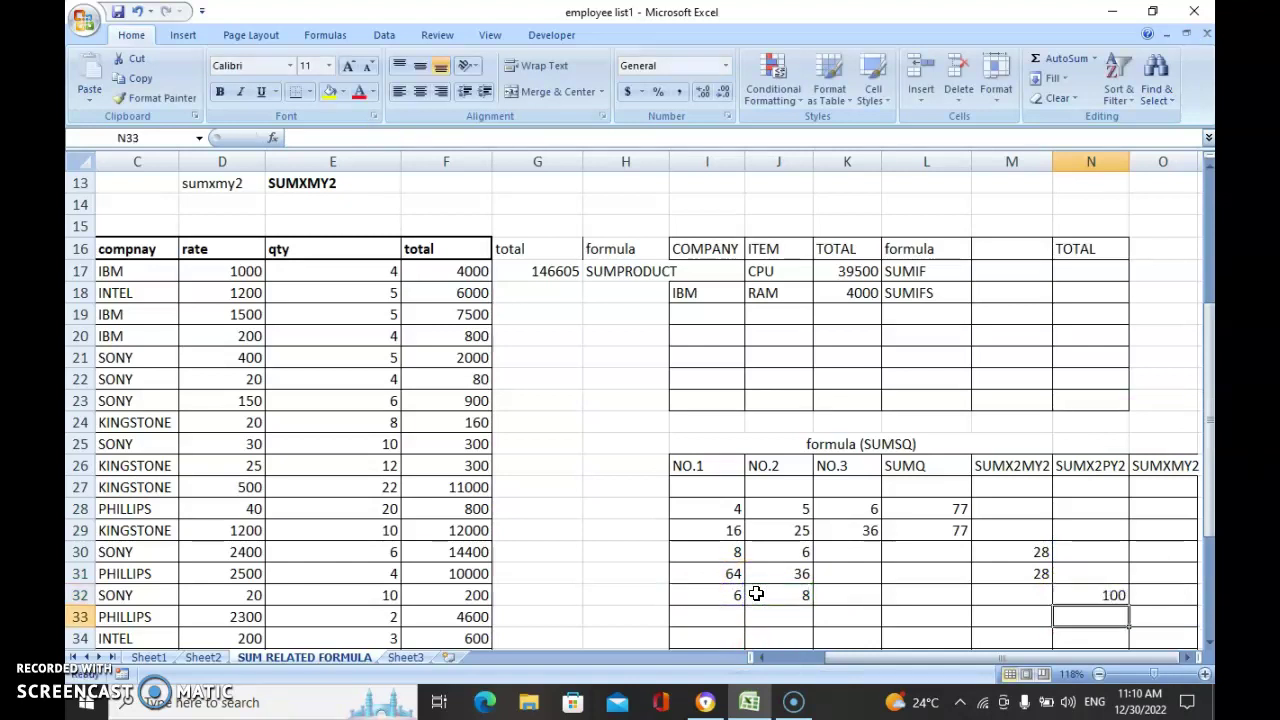
click(1085, 596)
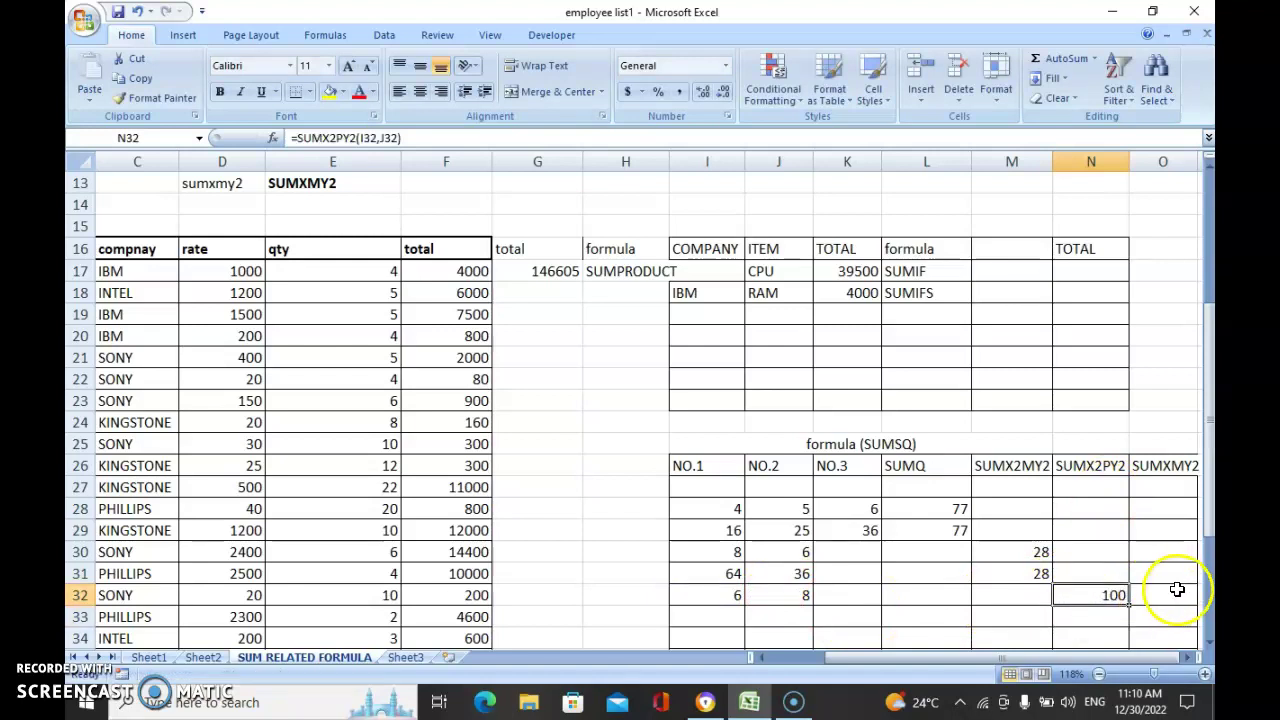
click(1157, 465)
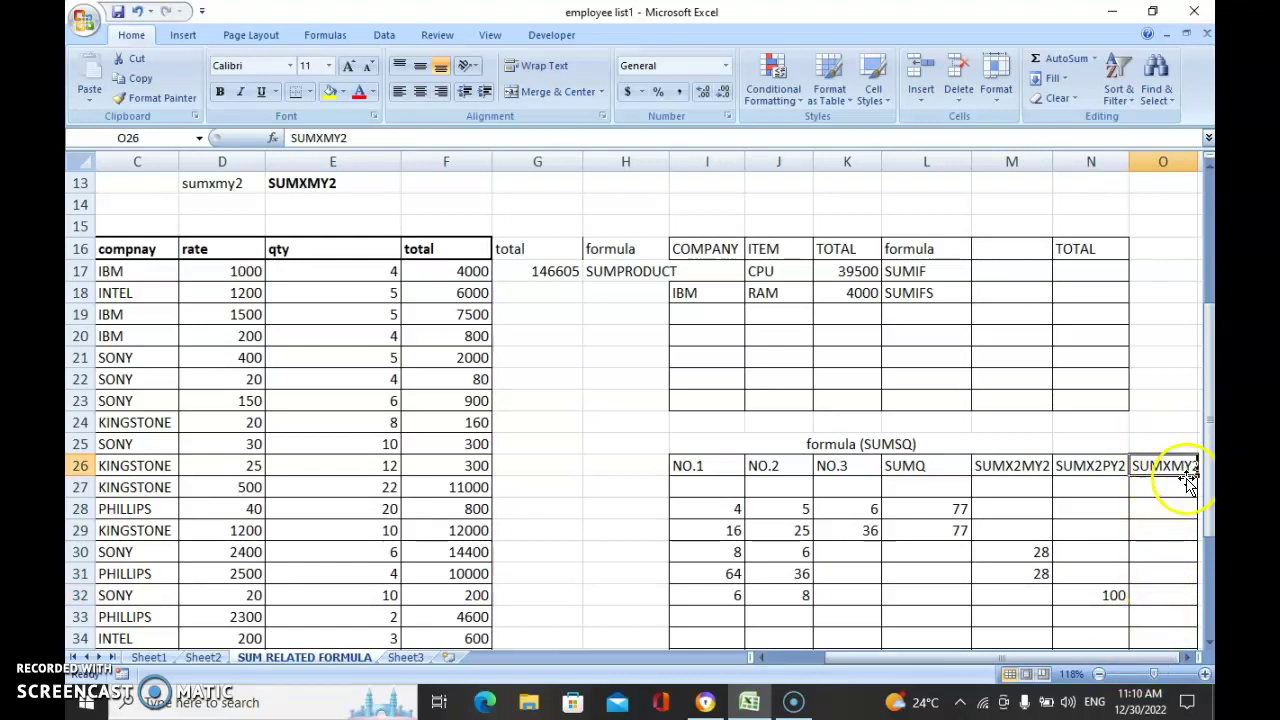
Enter 8 in I33 and 6 in J33
click(739, 618)
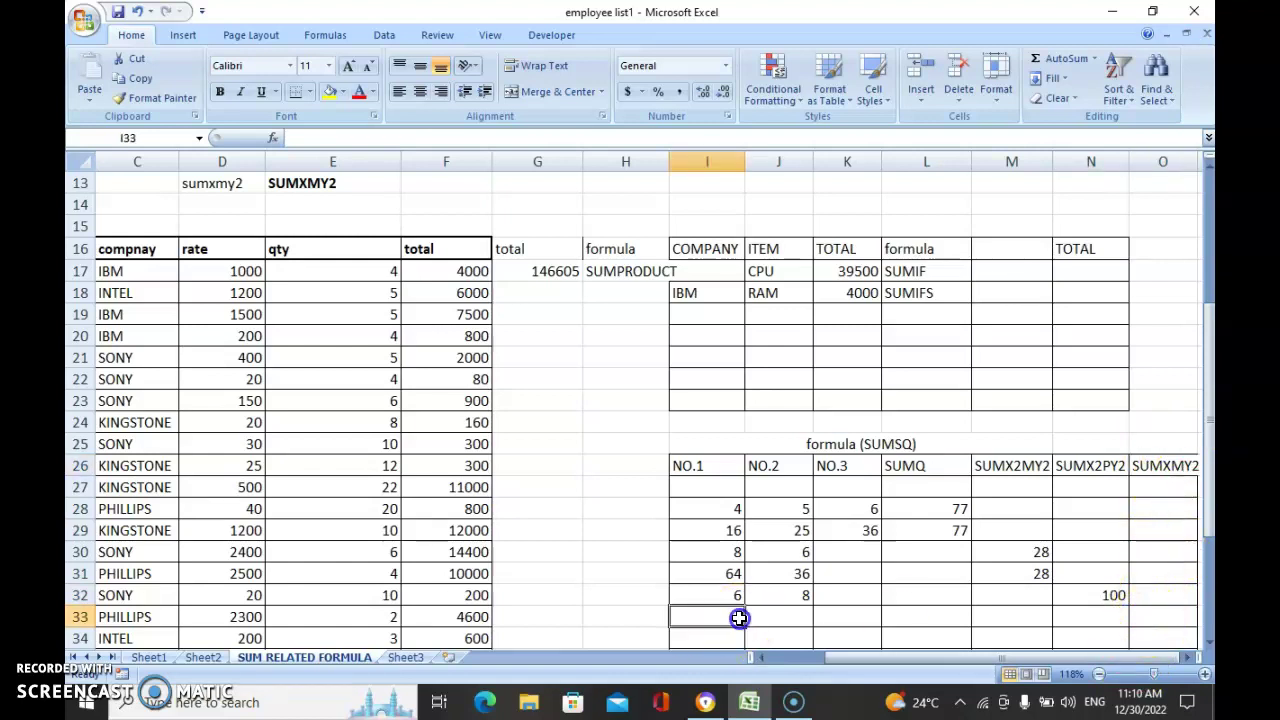
text(8)
click(772, 618)
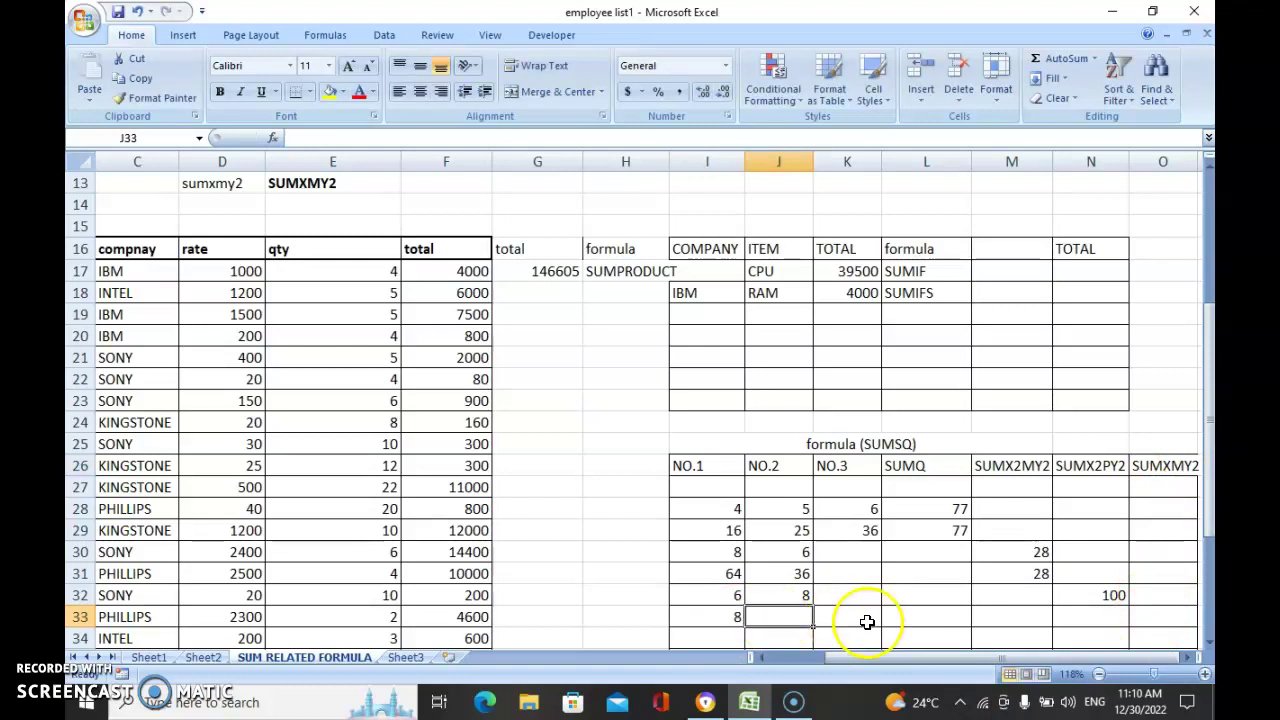
text(6)
click(845, 620)
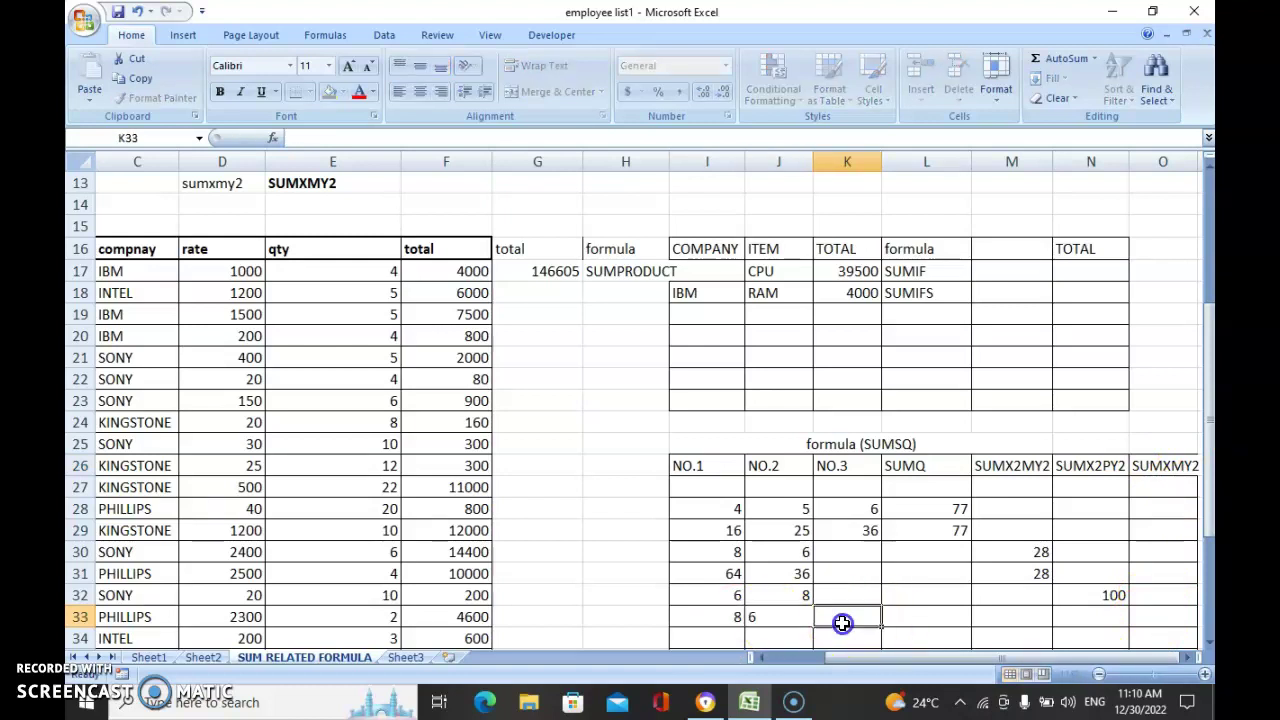
Compute =SUMXMY2(I33,J33) in O33, giving 4
click(1140, 615)
text(=)
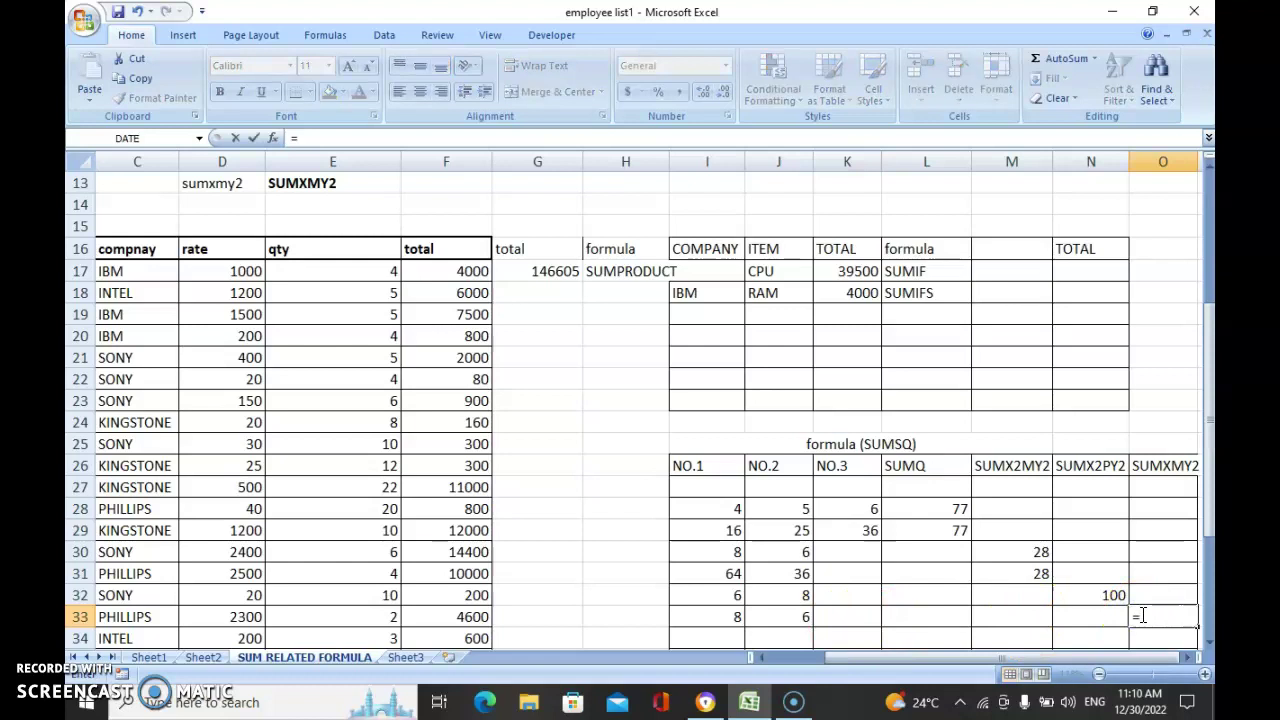
text(SUMX)
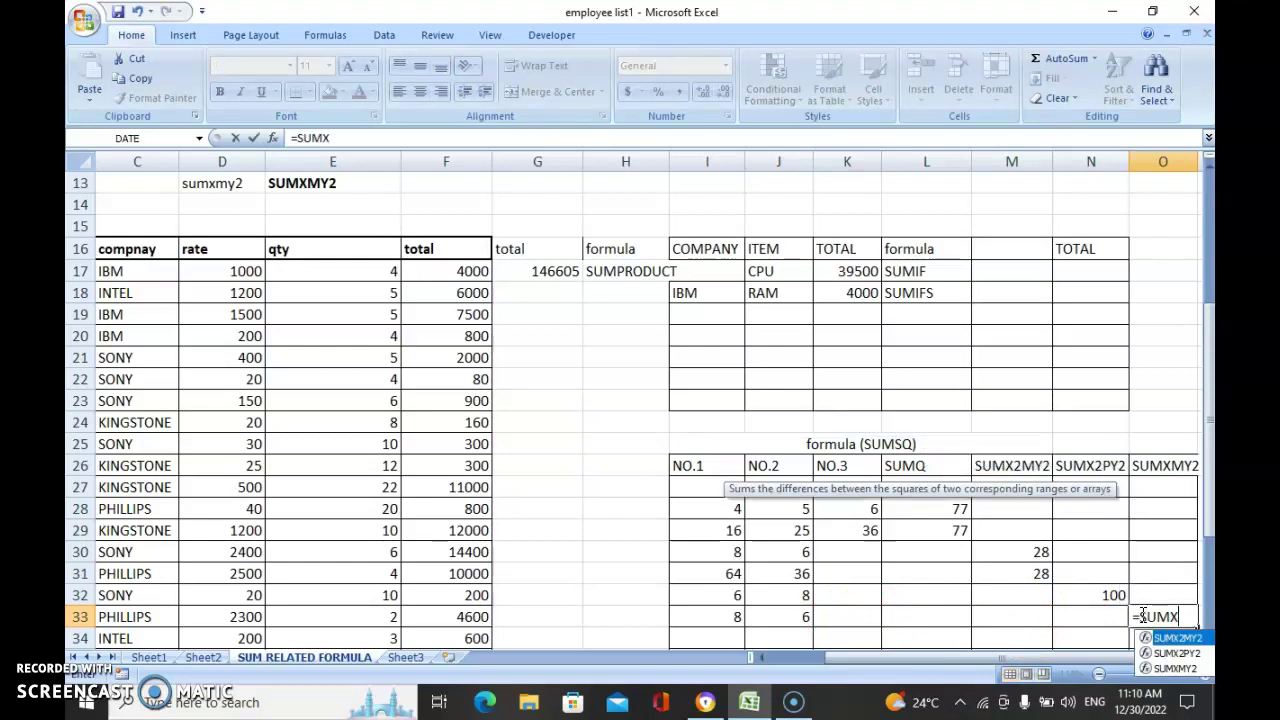
double_click(1176, 668)
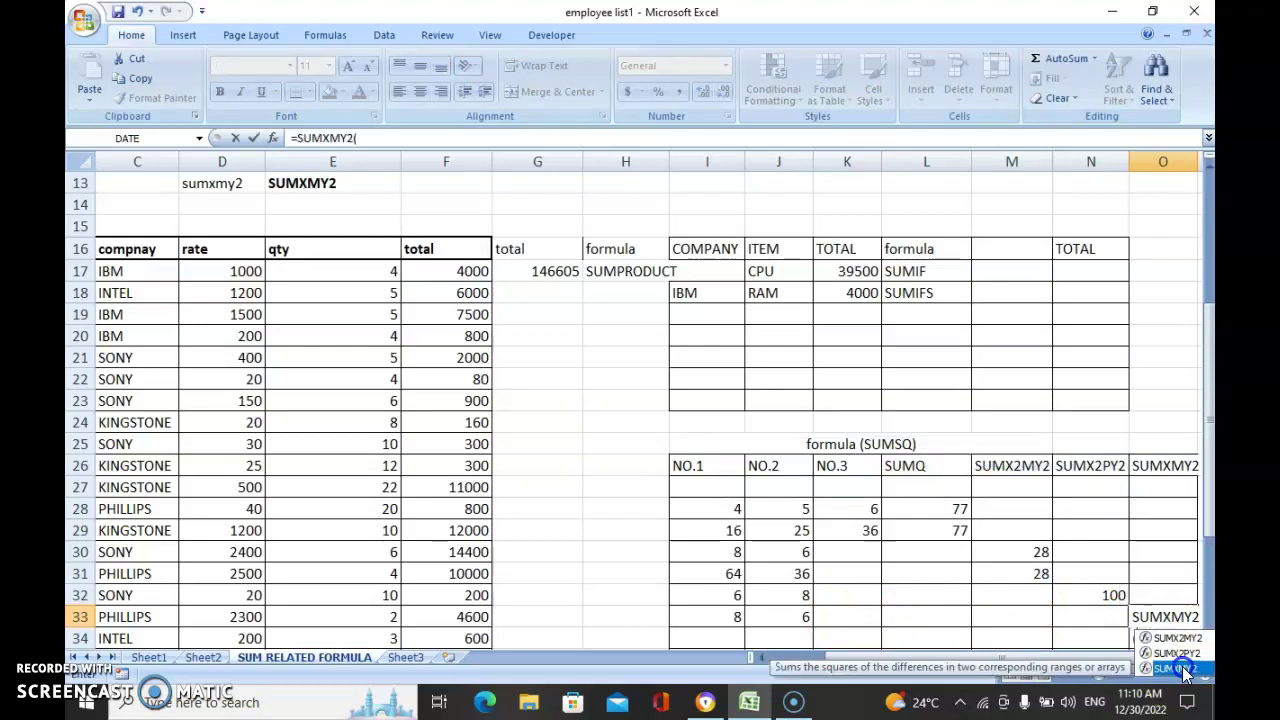
click(738, 618)
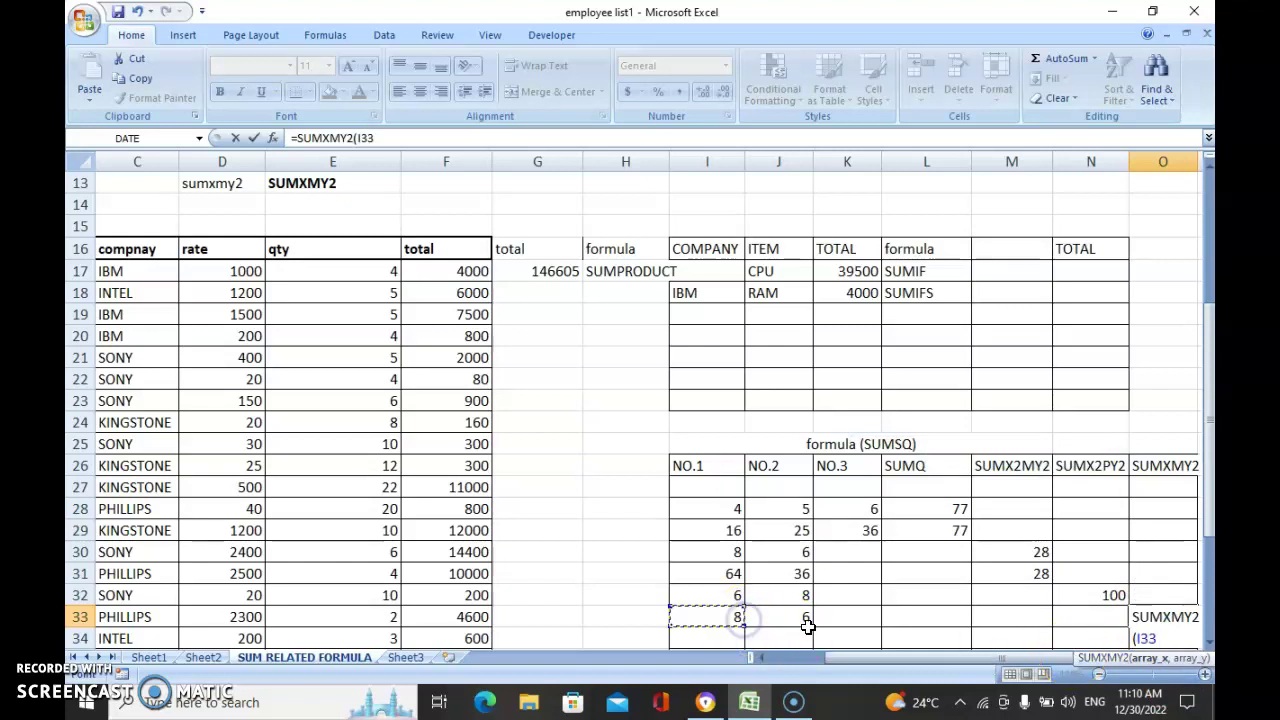
text(,)
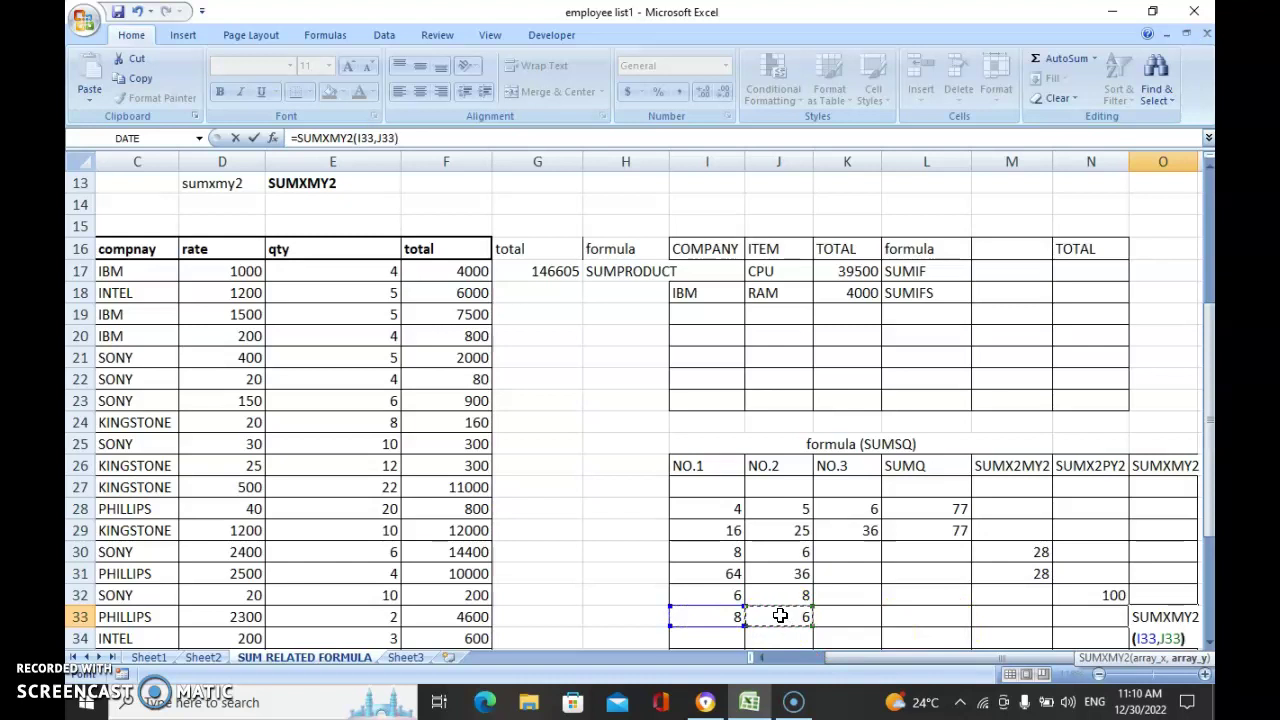
key(Return)
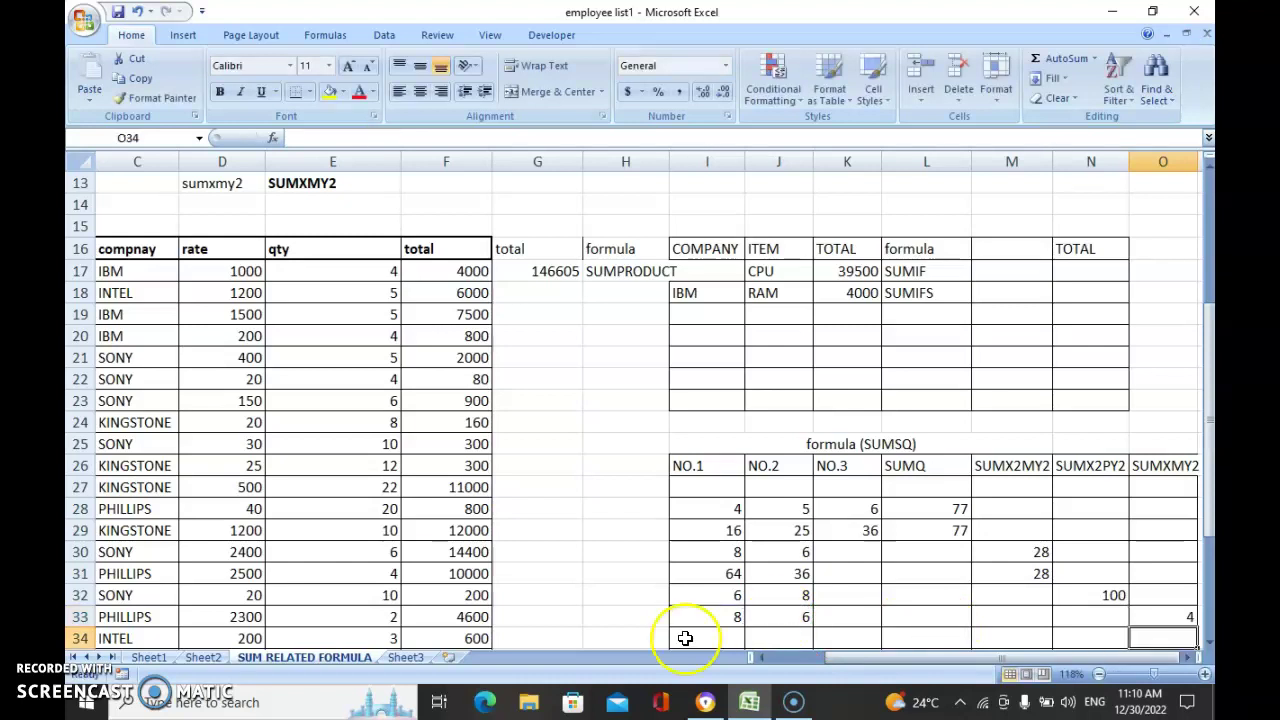
Check the SUMXMY2 result of 4 in O33, then scroll back to column A and the top rows
click(778, 617)
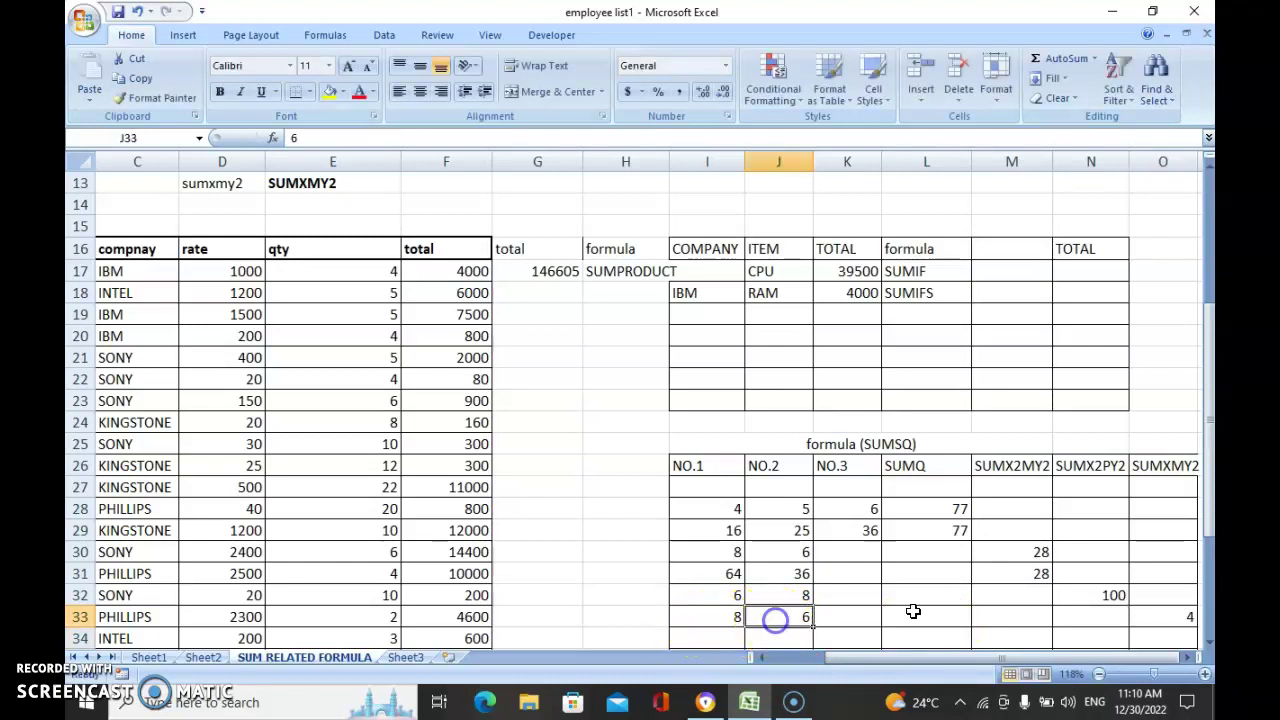
click(1163, 616)
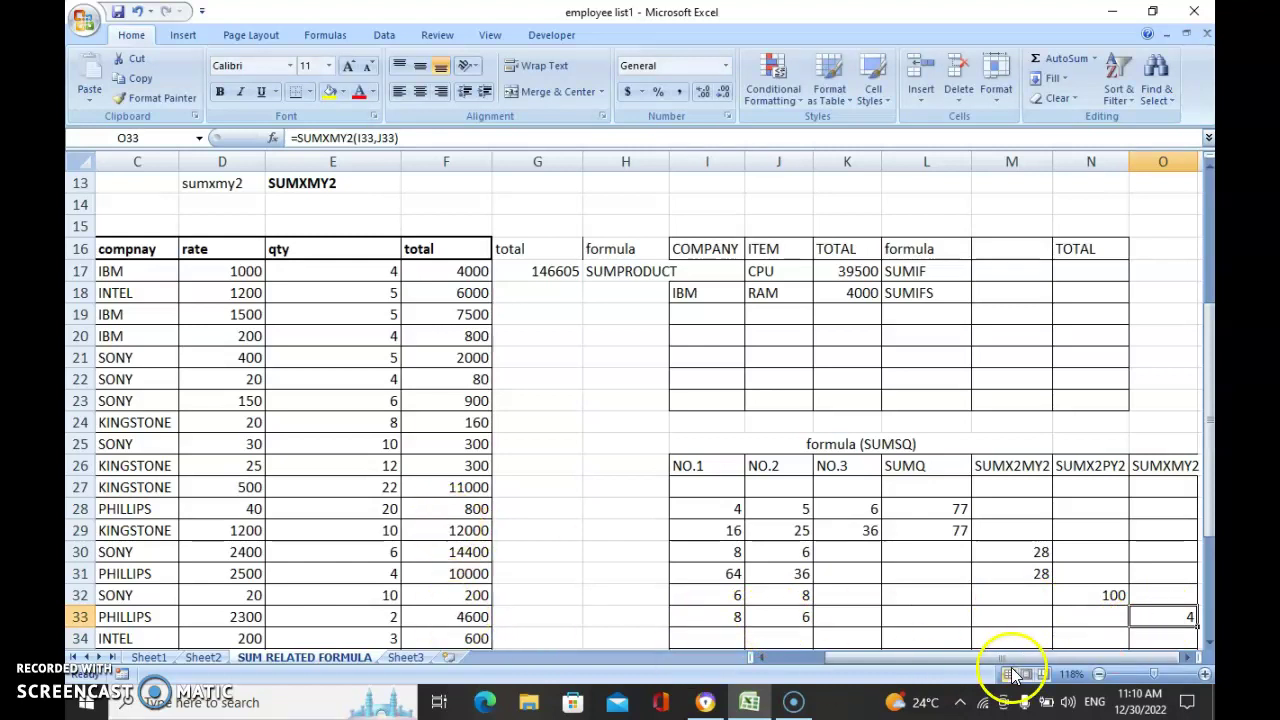
drag(985, 660, 880, 668)
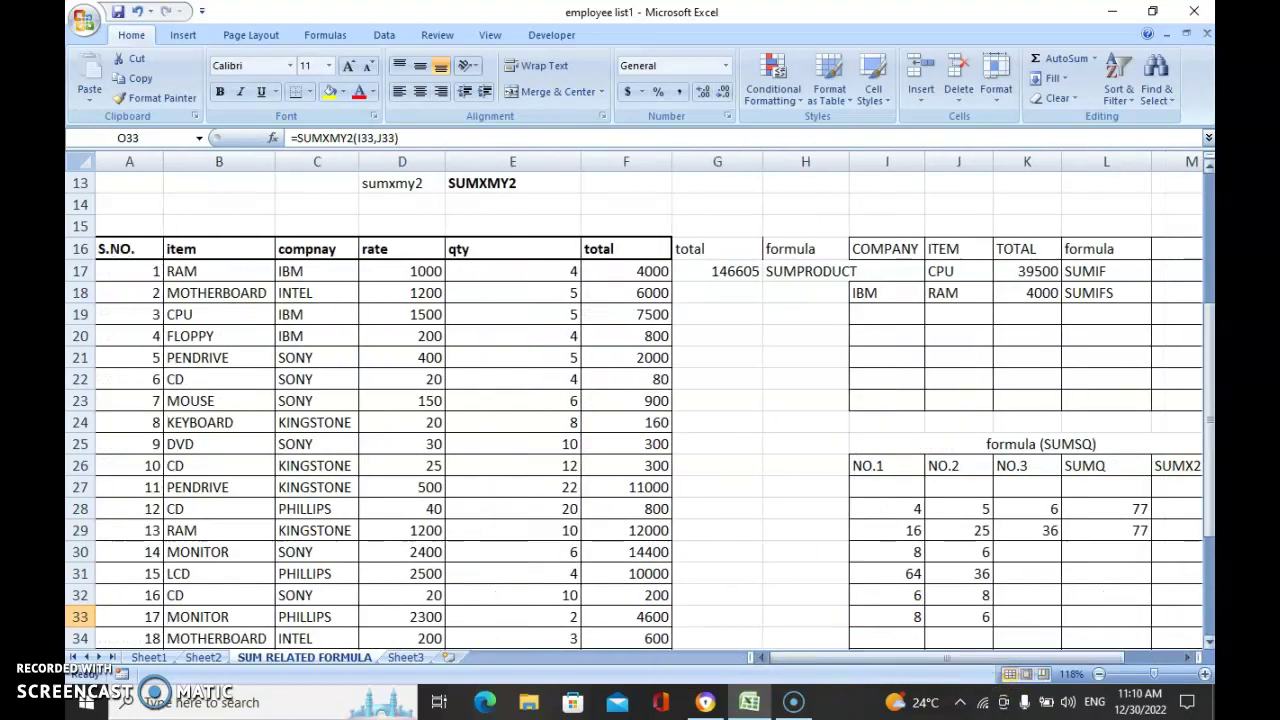
drag(1208, 496, 1208, 374)
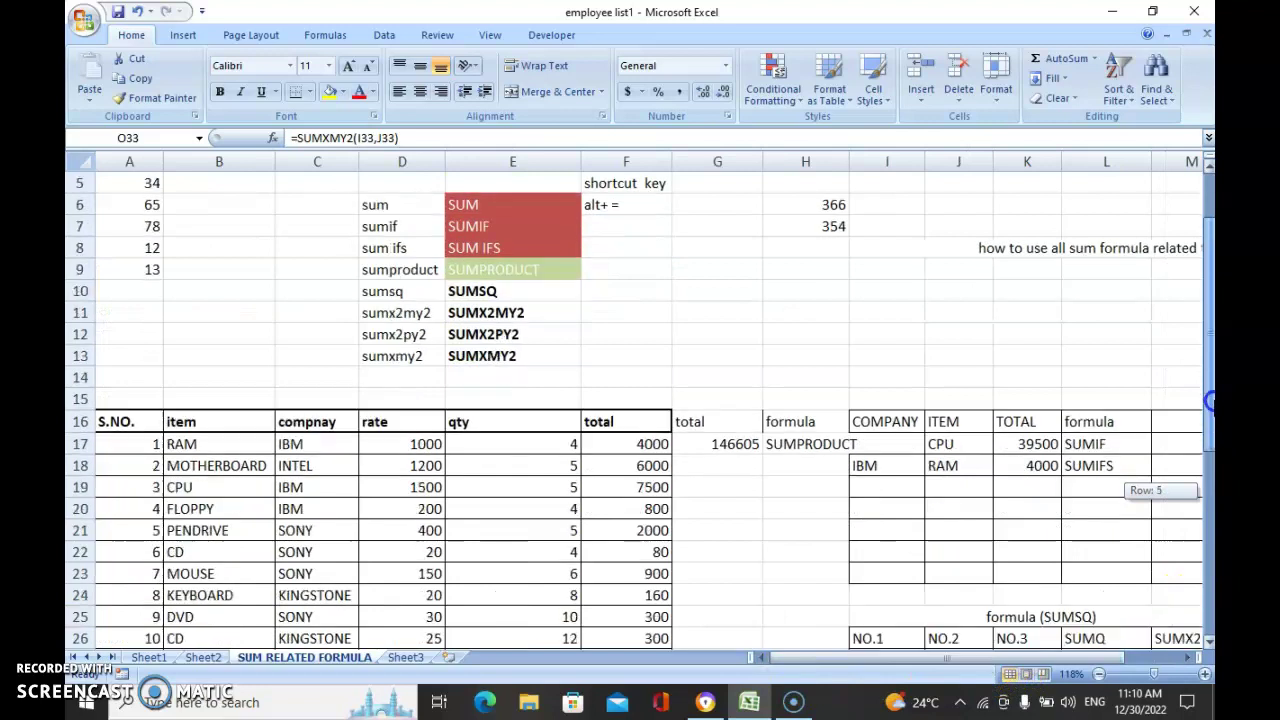